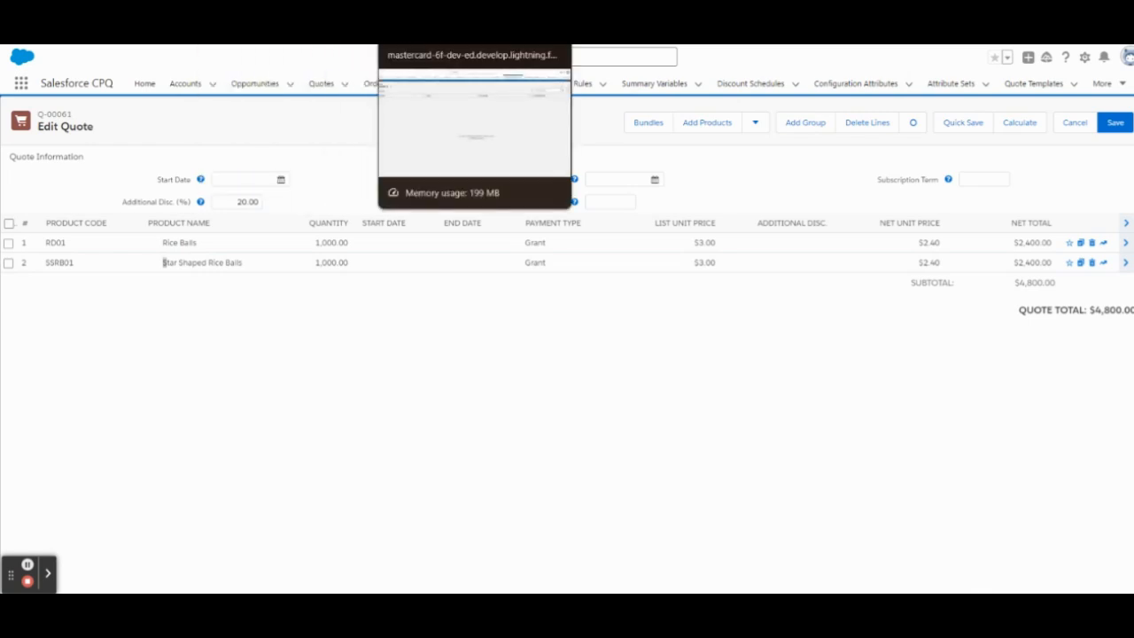
- Start a new discount schedule and name it "Star Shaped Rice Balls"
click(443, 46)
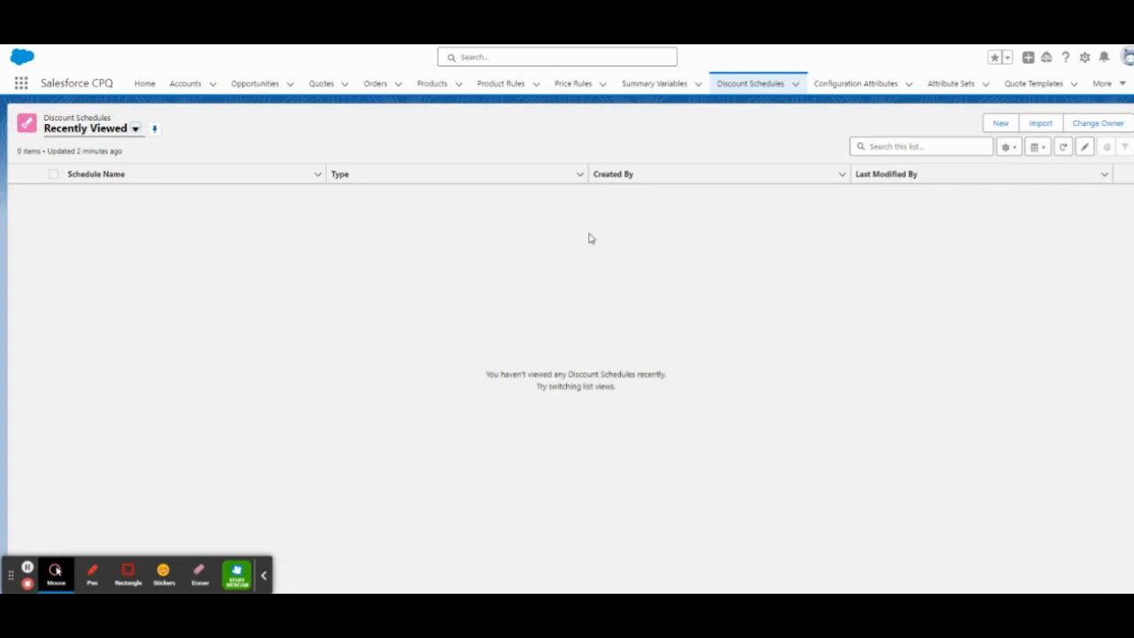
click(263, 575)
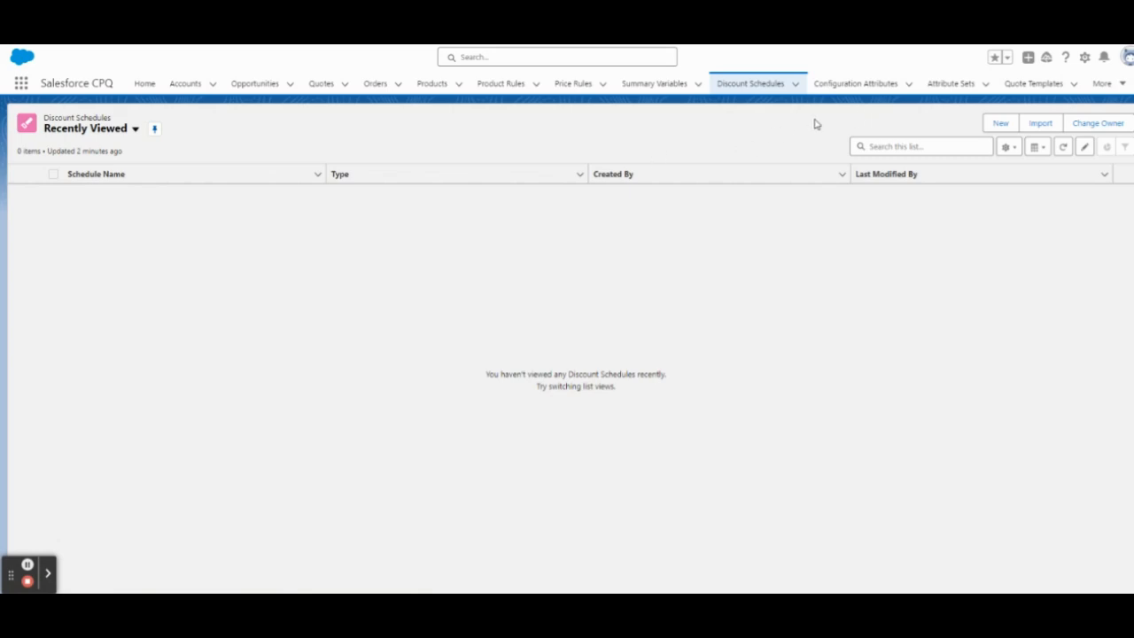
click(1000, 123)
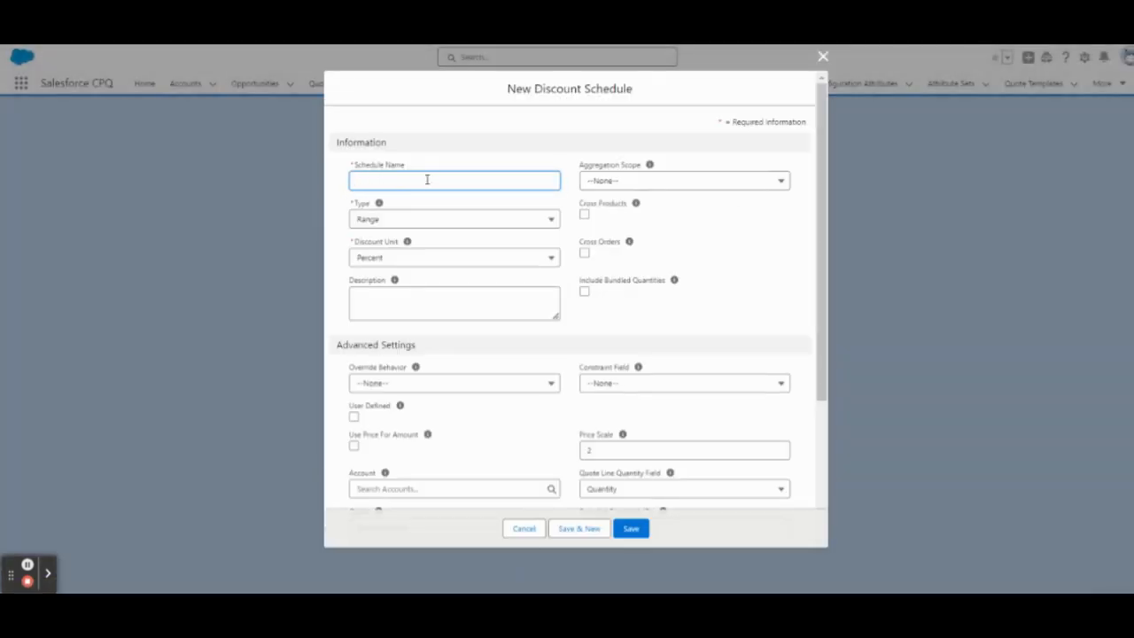
right_click(427, 180)
click(484, 327)
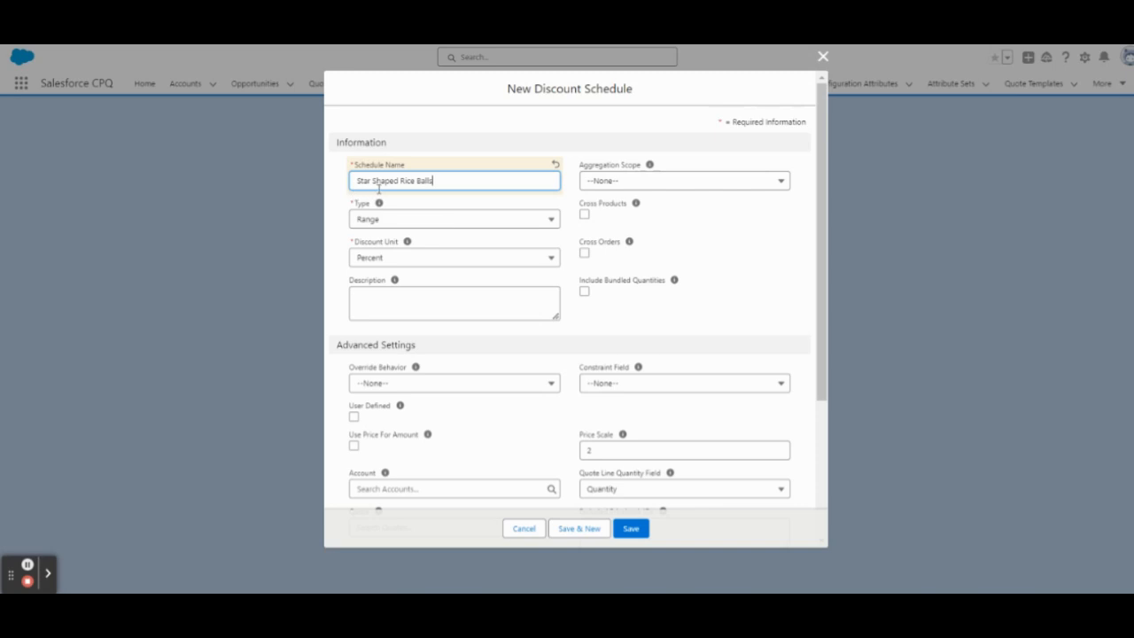
click(469, 182)
- Keep the schedule's type as Range and its discount unit as Percent
click(386, 221)
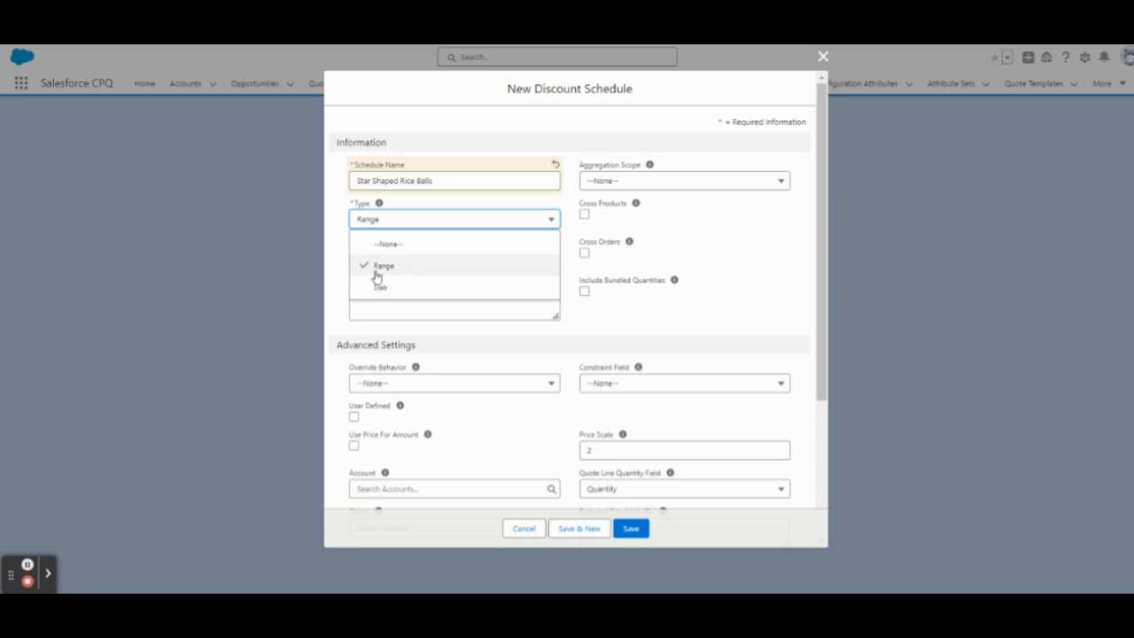
click(392, 269)
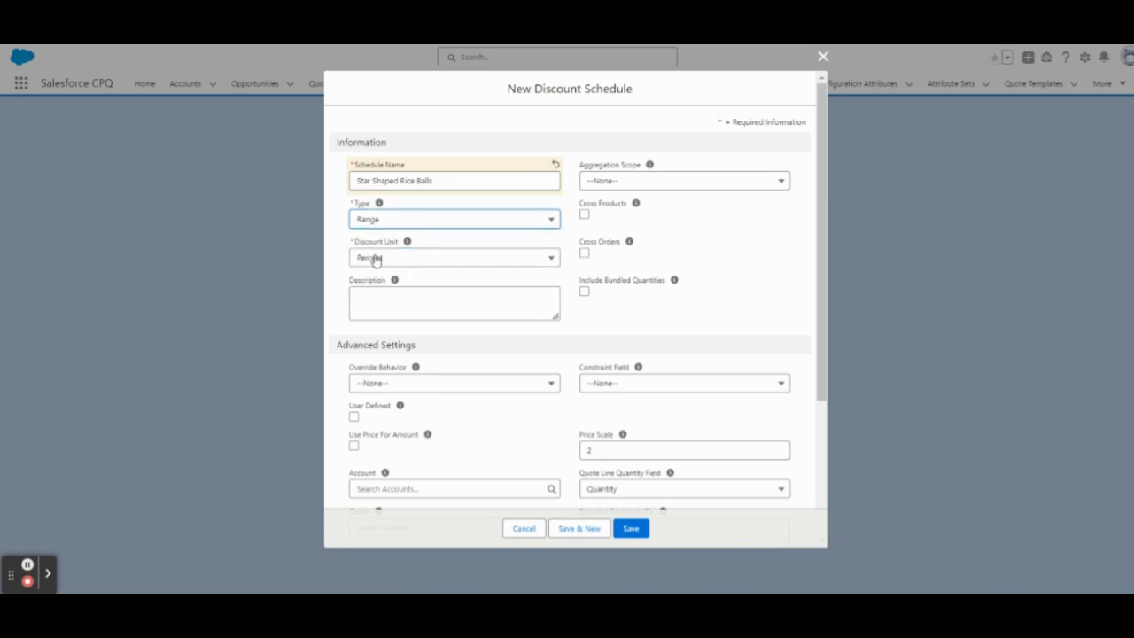
click(434, 259)
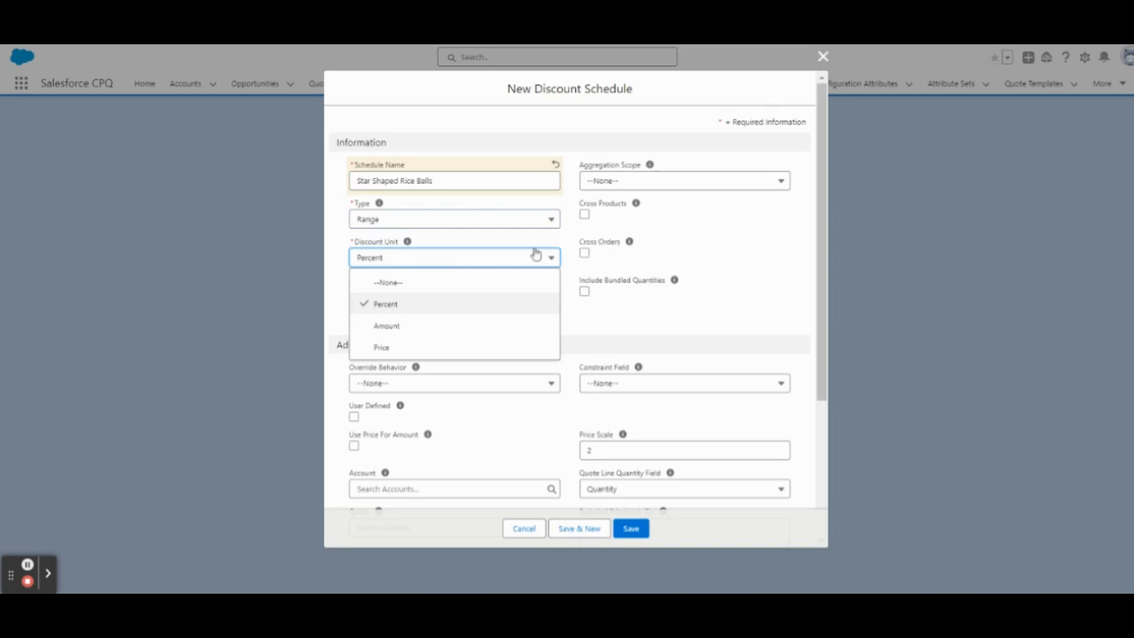
click(570, 246)
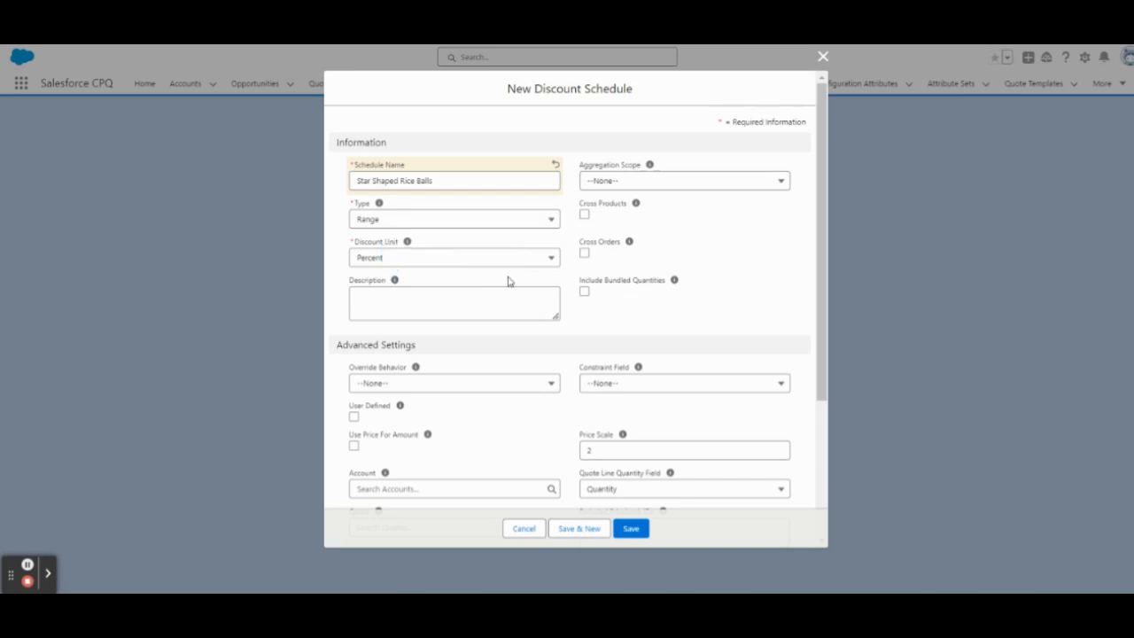
- Review the new discount schedule's remaining options, including the advanced settings and the Product field
scroll(506, 280, down, 1)
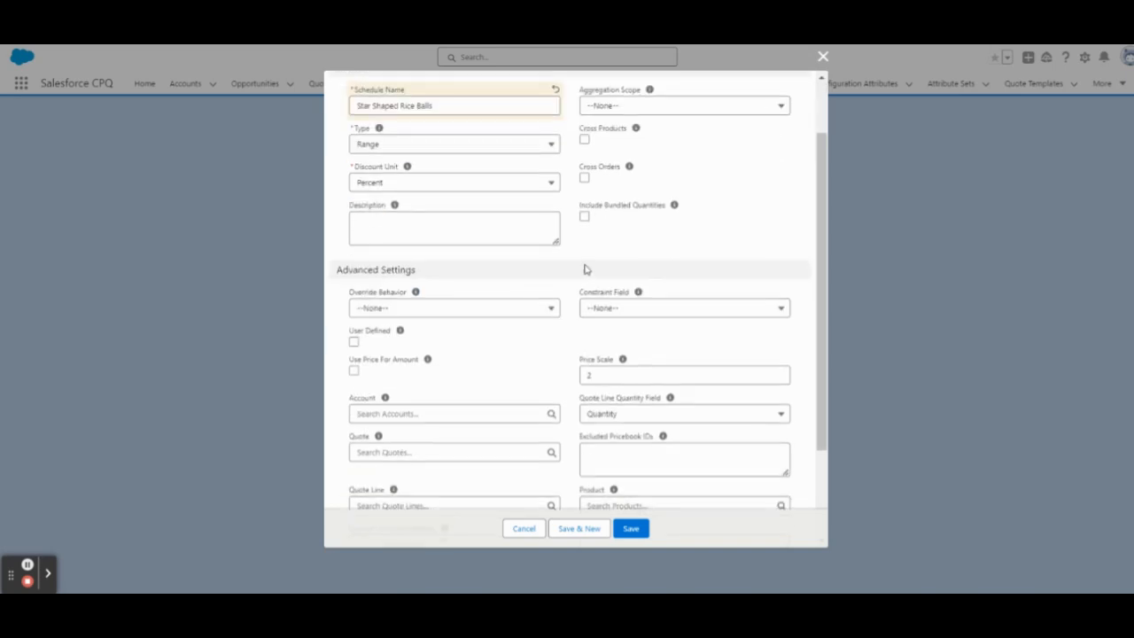
scroll(584, 269, down, 1)
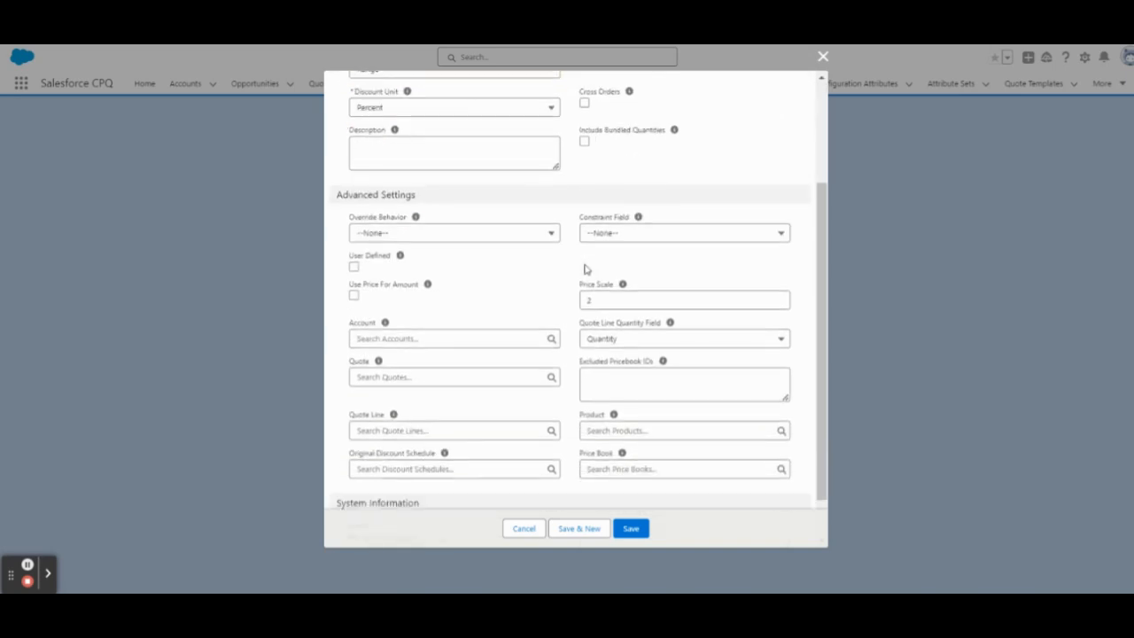
scroll(584, 269, up, 1)
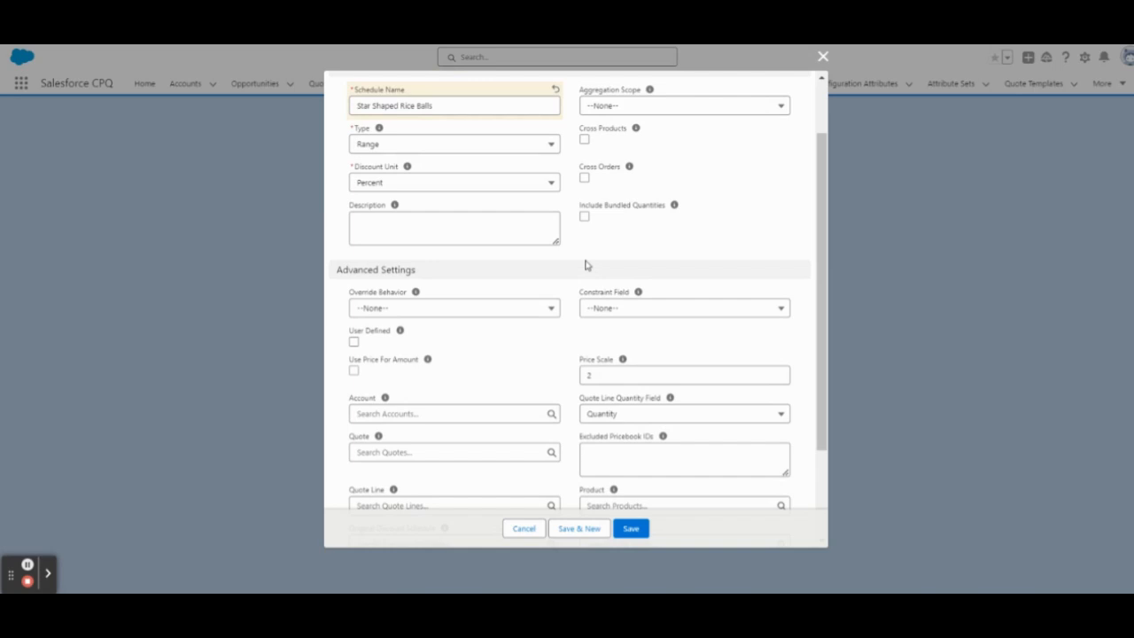
scroll(584, 265, up, 1)
scroll(584, 264, down, 1)
scroll(585, 265, down, 1)
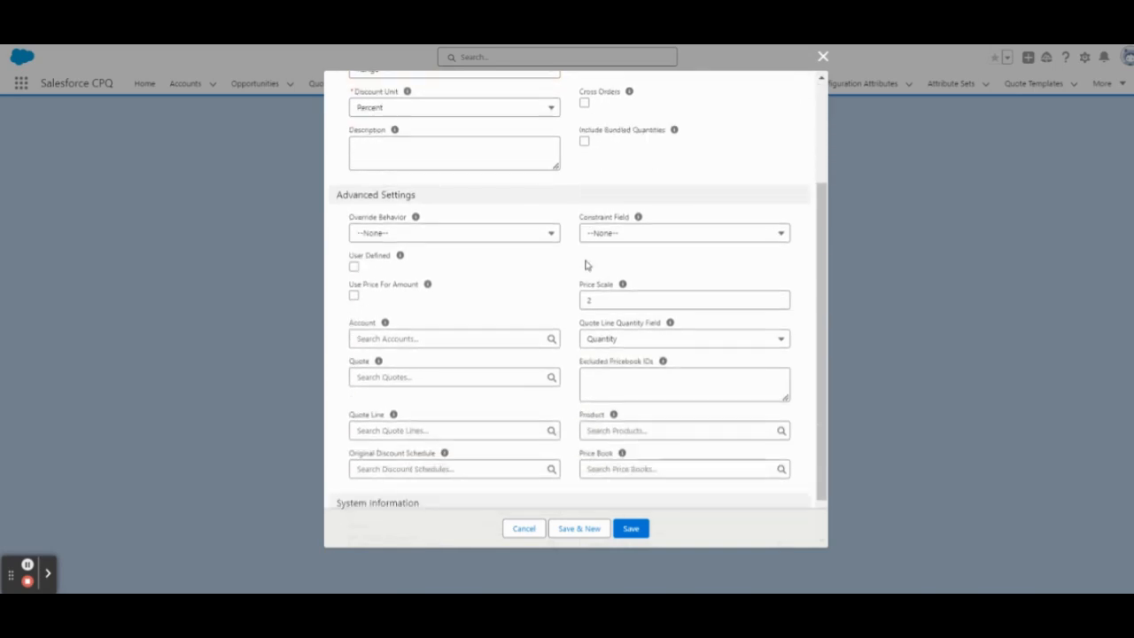
scroll(585, 265, down, 1)
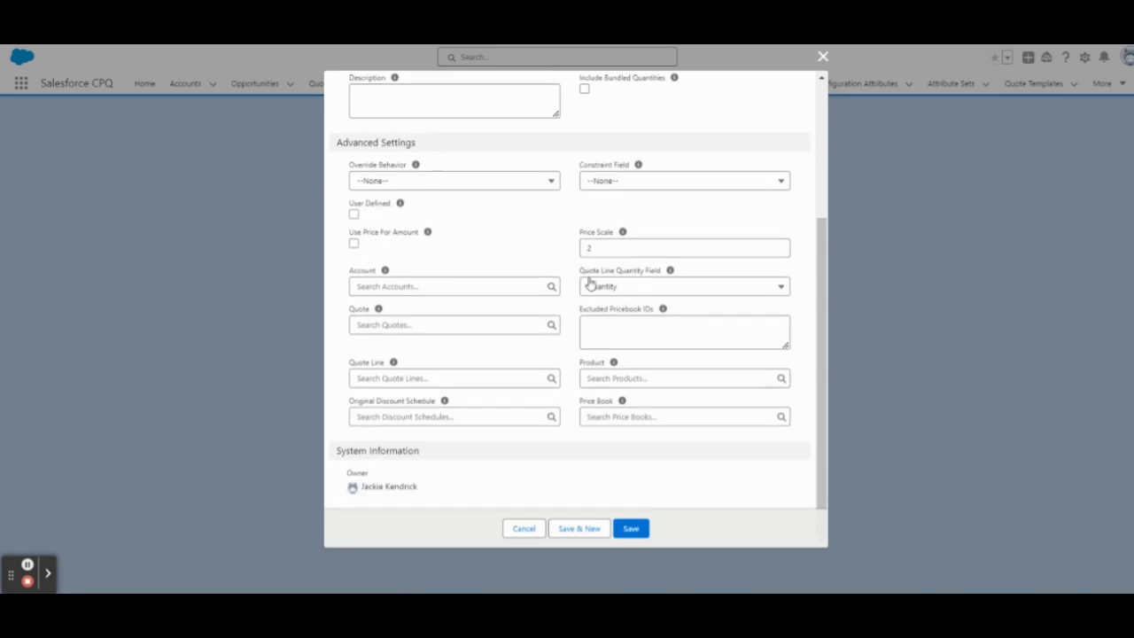
mouse_move(614, 364)
double_click(585, 362)
scroll(595, 204, up, 2)
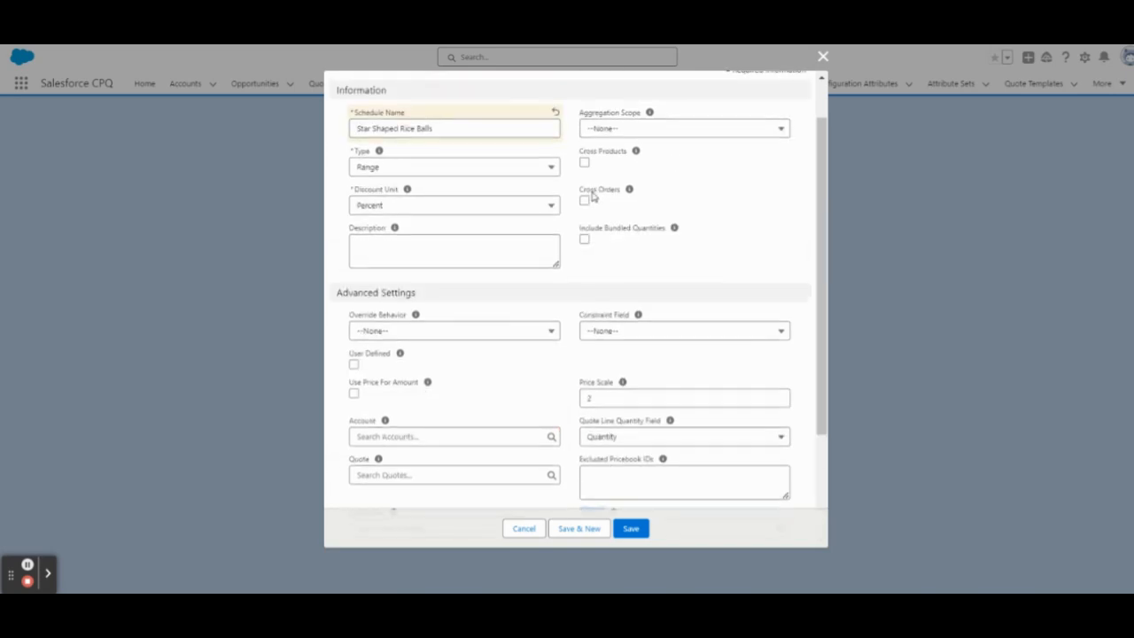
scroll(580, 186, up, 1)
scroll(608, 376, down, 3)
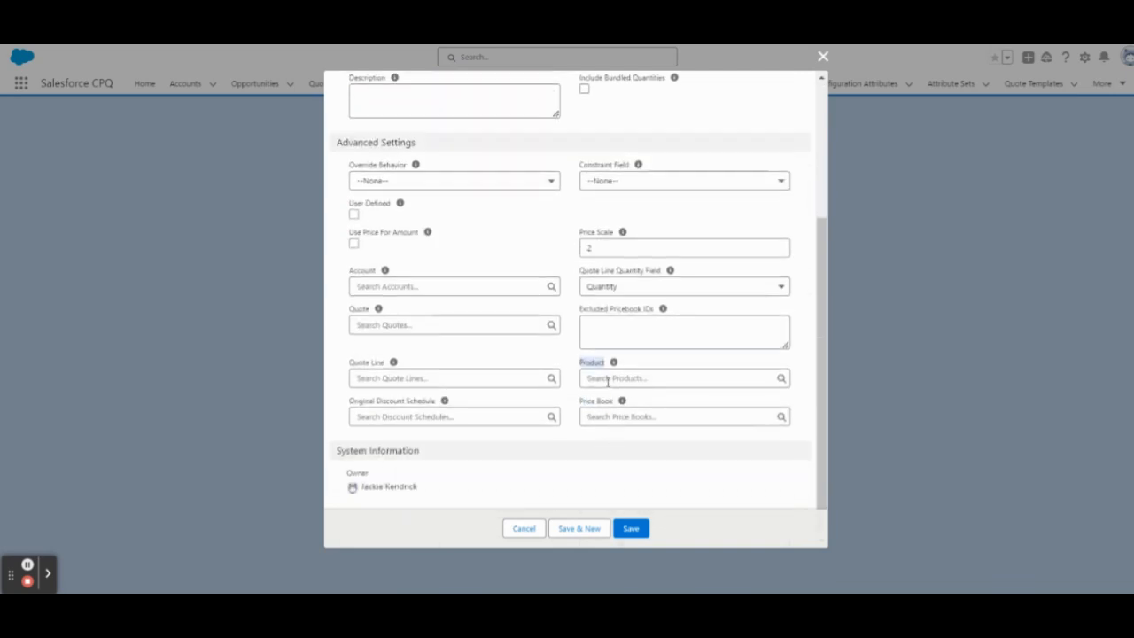
- Assign the product Star Shaped Rice Balls to the discount schedule and save the record
click(608, 378)
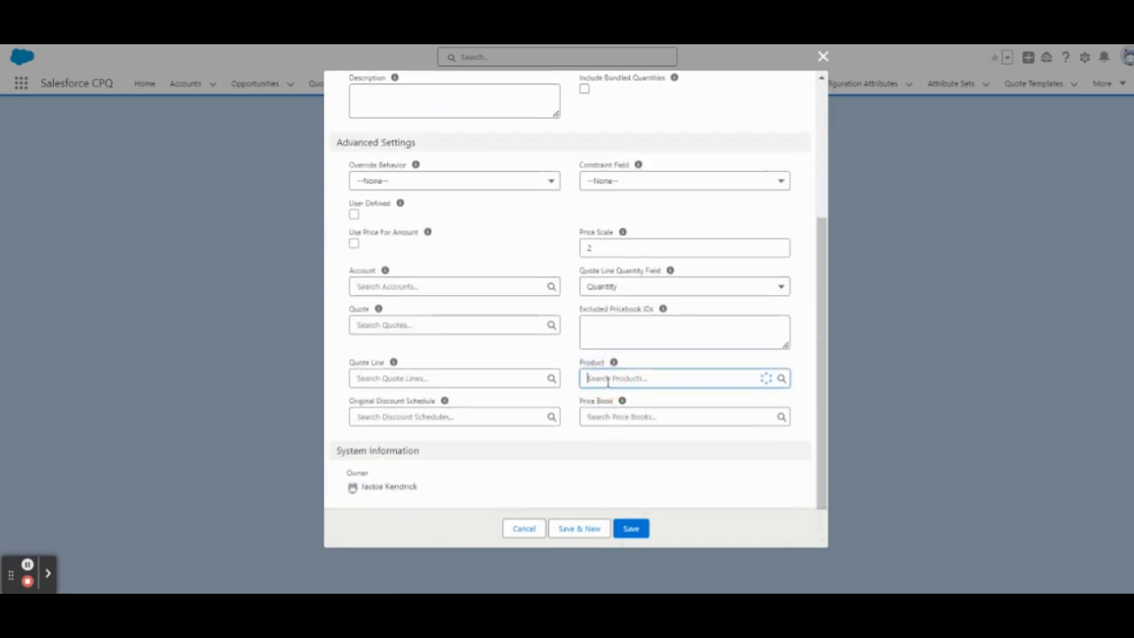
right_click(607, 380)
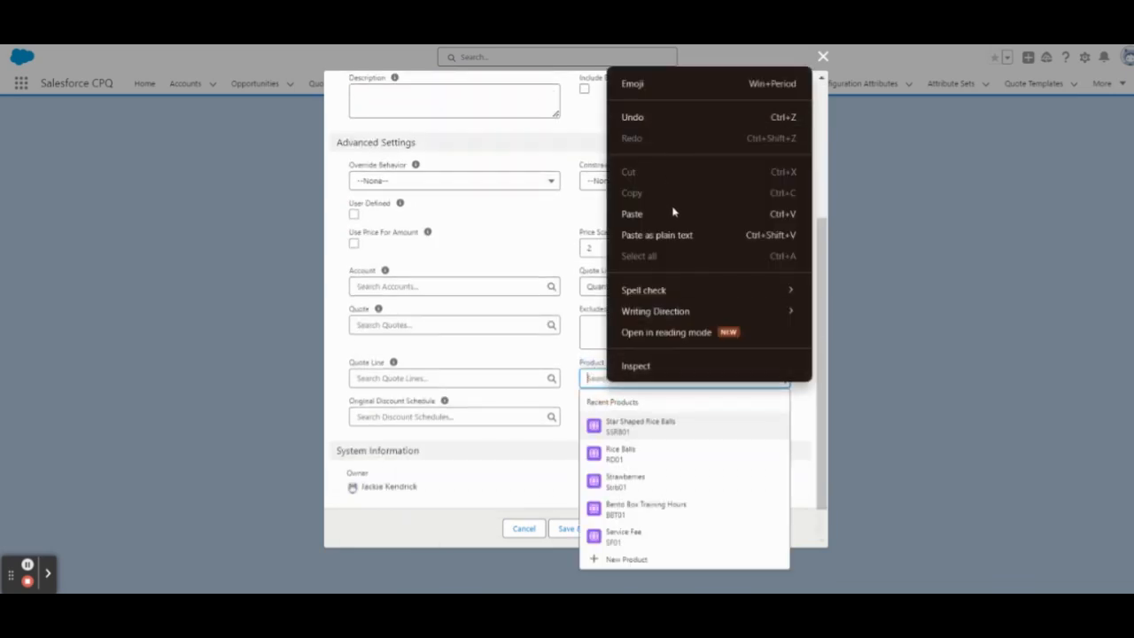
click(660, 427)
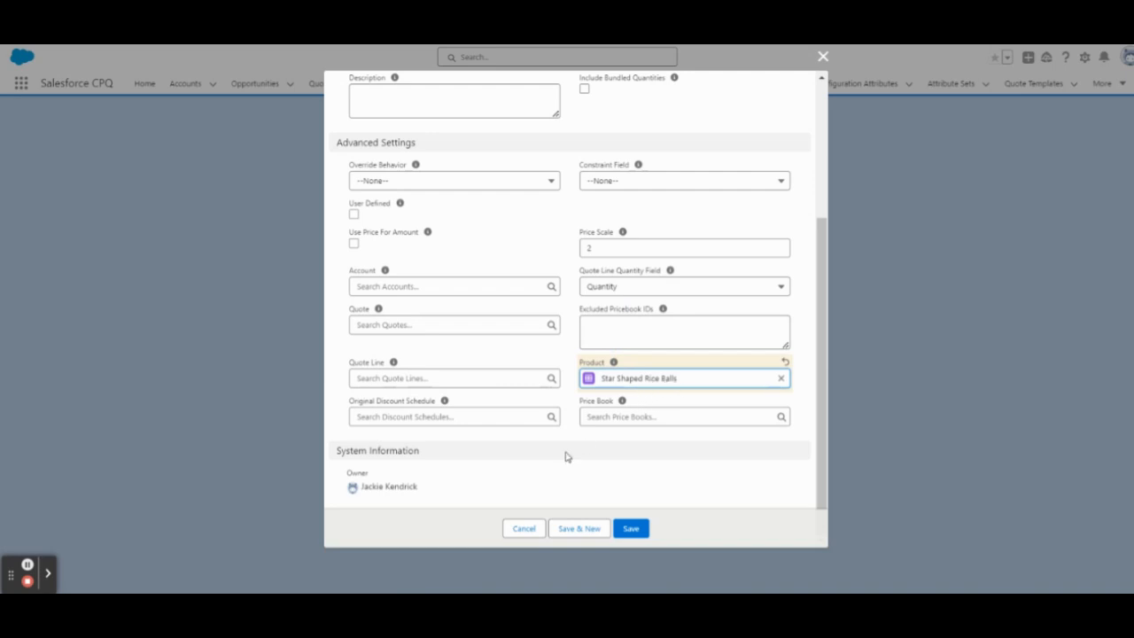
scroll(611, 456, up, 2)
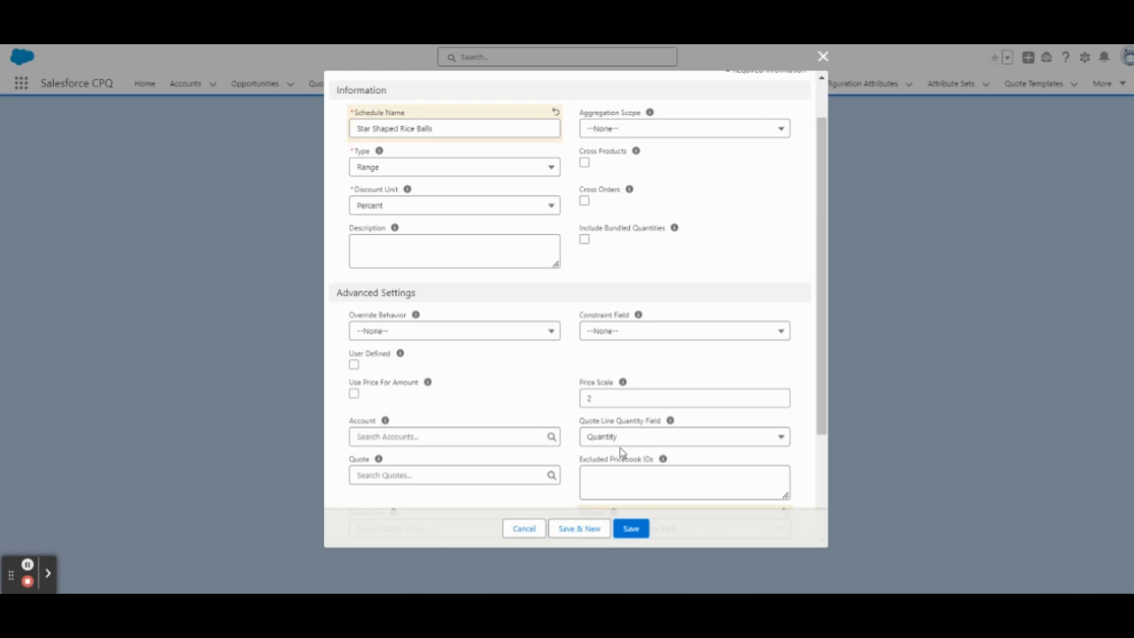
scroll(620, 453, up, 1)
click(636, 529)
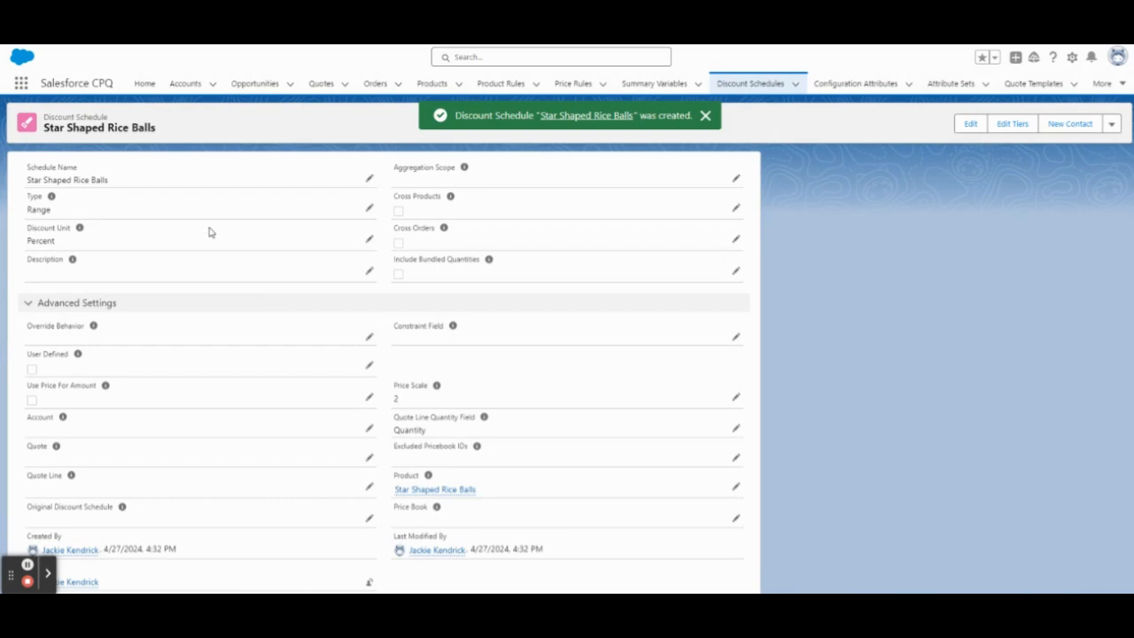
- Open the schedule's tiers for editing and define Tier 1 with lower bound 1, upper bound 10 and a 10% discount
click(705, 115)
click(1015, 131)
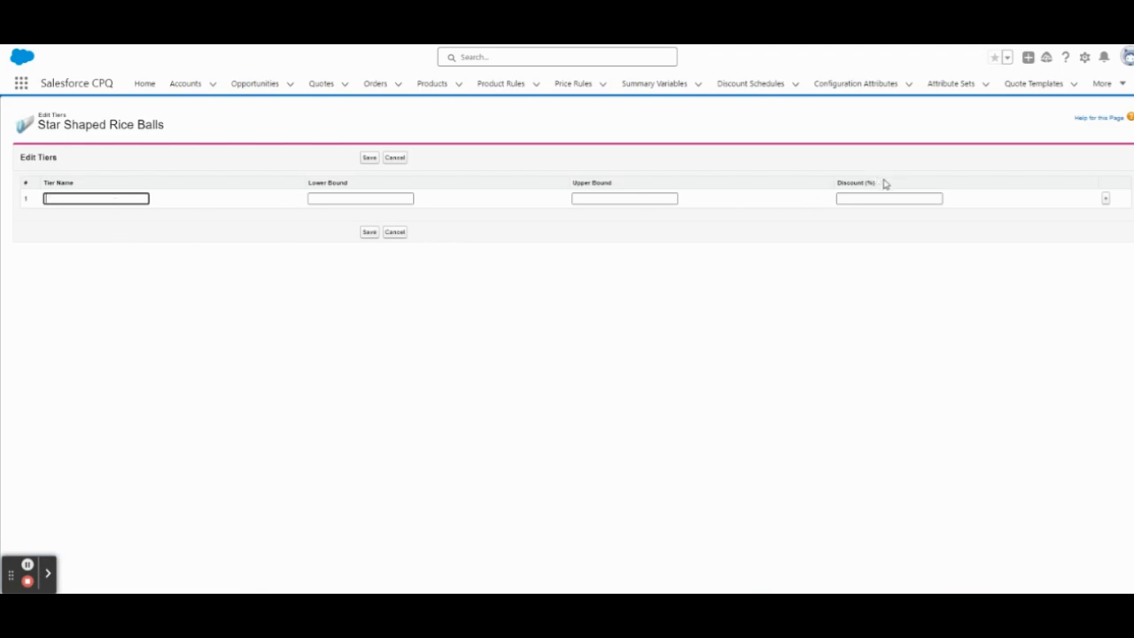
drag(877, 183, 838, 182)
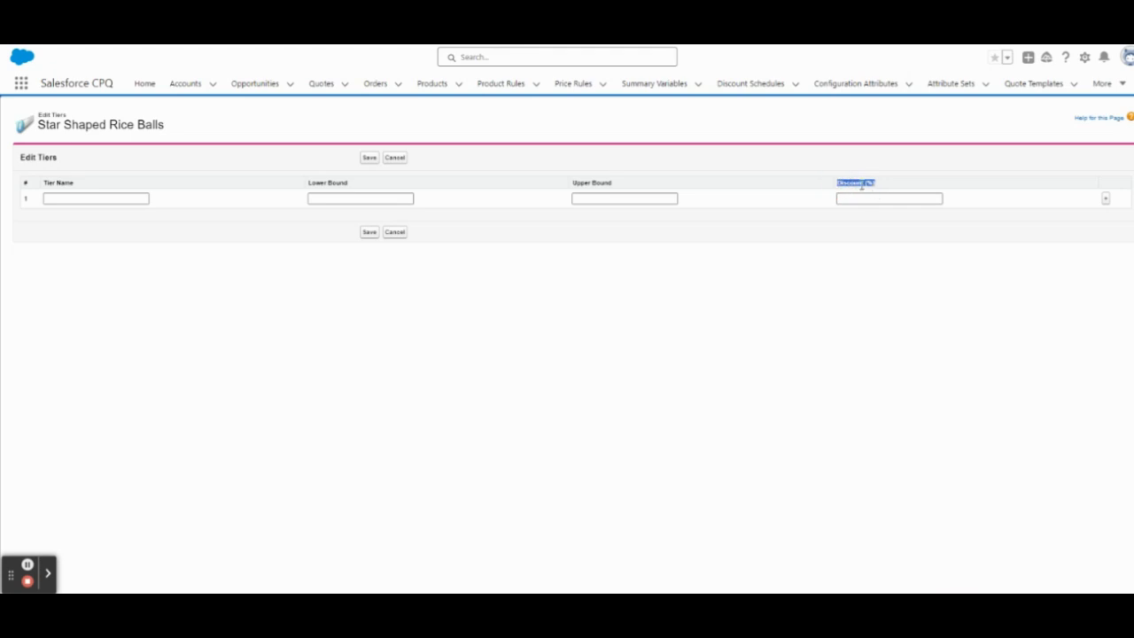
click(891, 176)
click(129, 197)
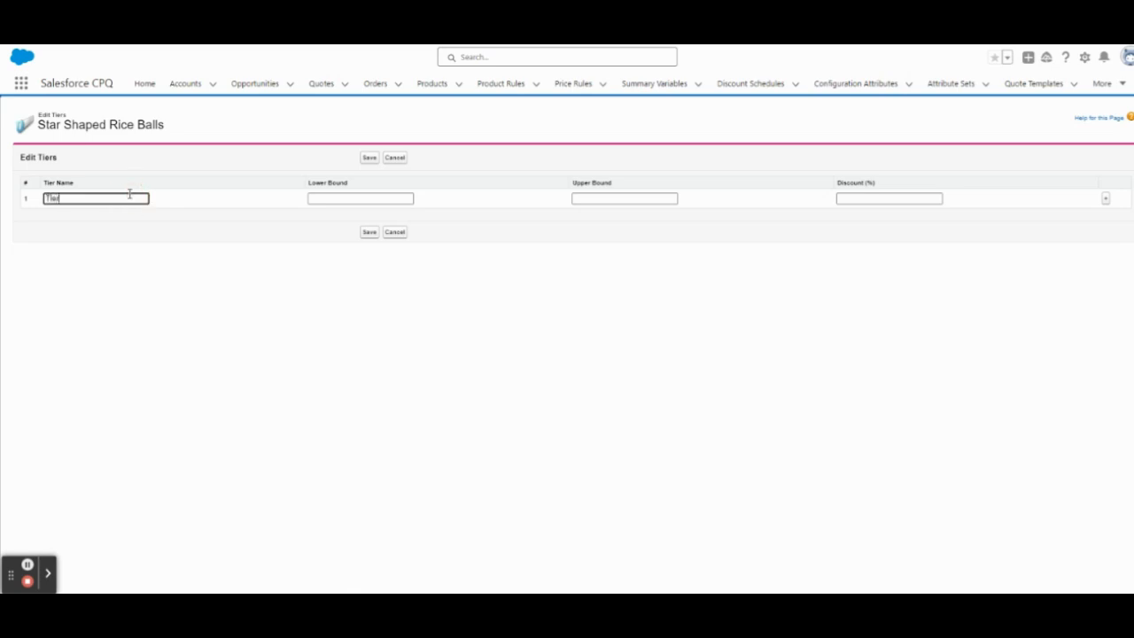
click(314, 199)
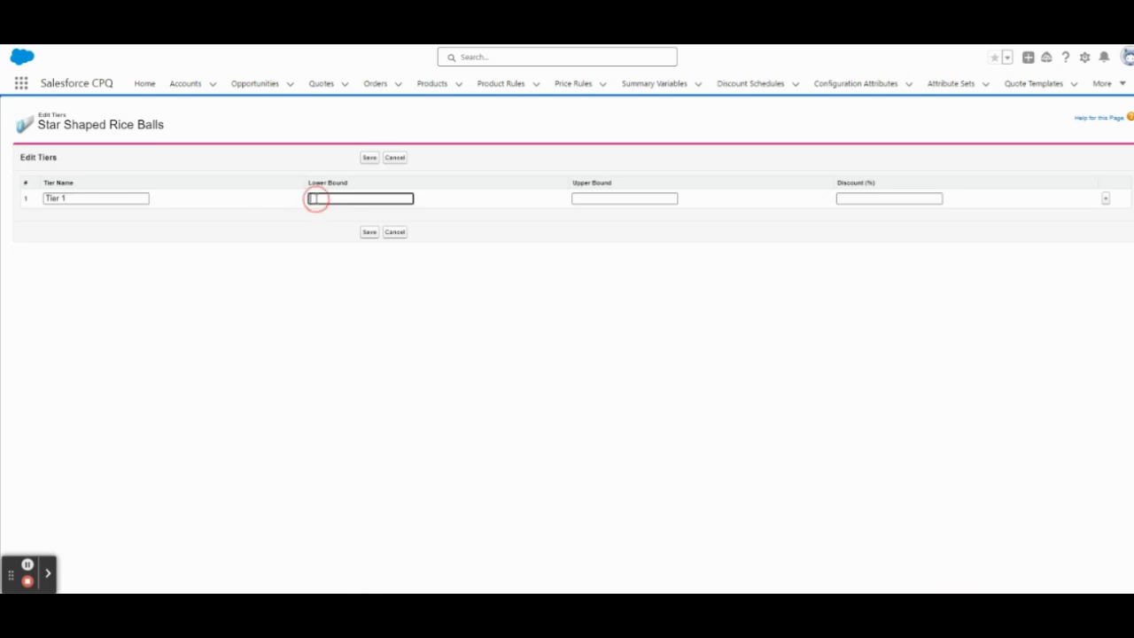
text(1)
click(588, 199)
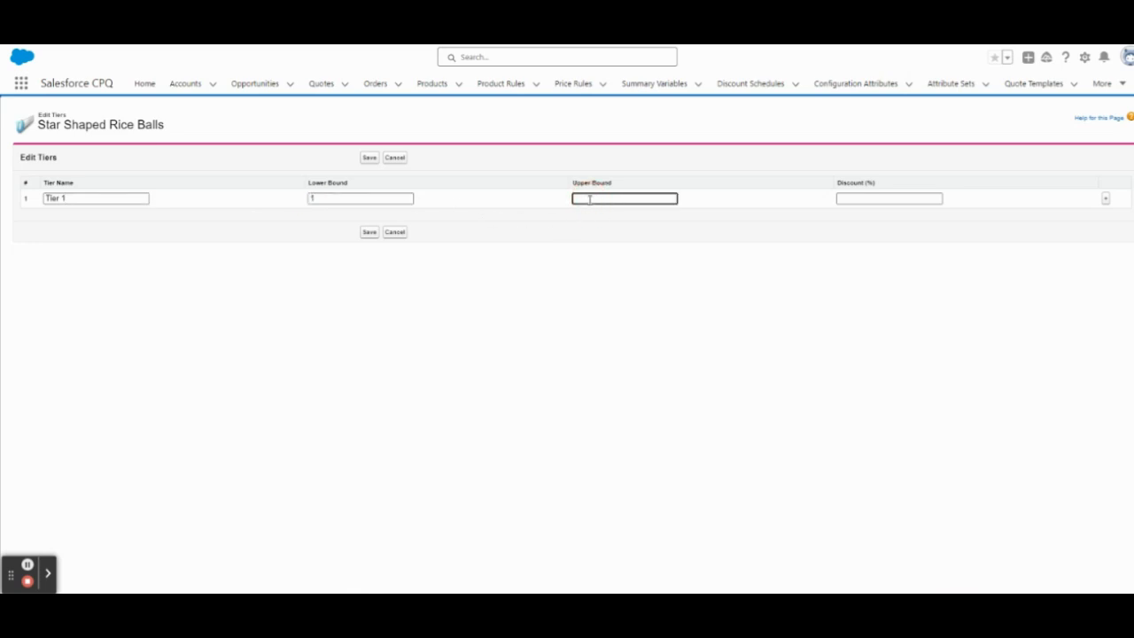
text(10)
click(870, 197)
text(10)
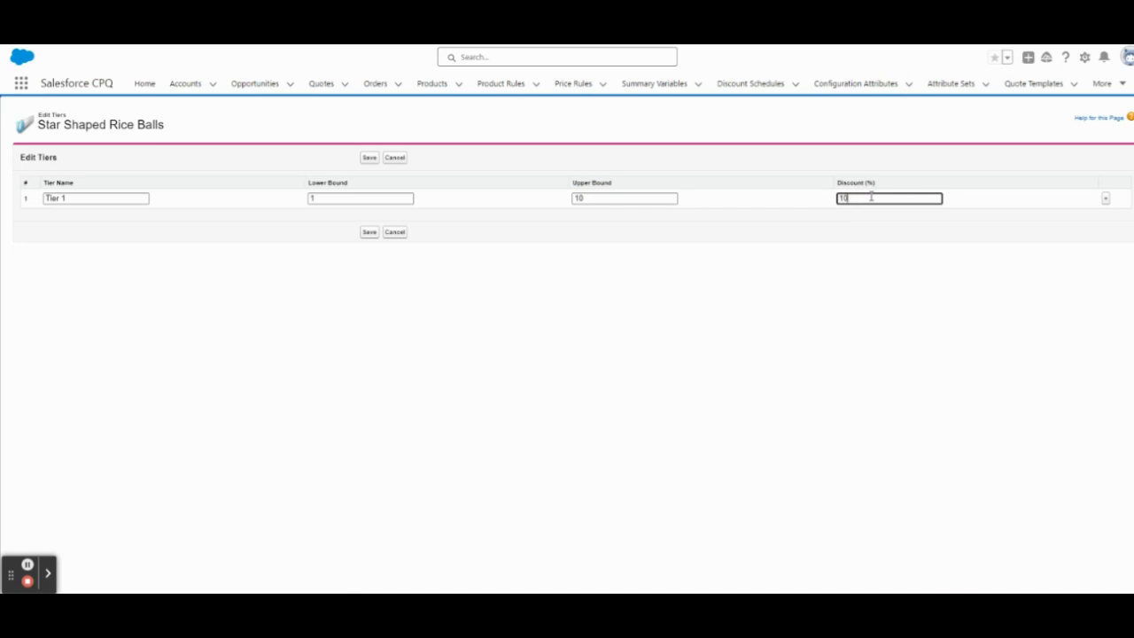
- Add a second tier named "Tier 2" and change Tier 1's upper bound to 11
click(1105, 199)
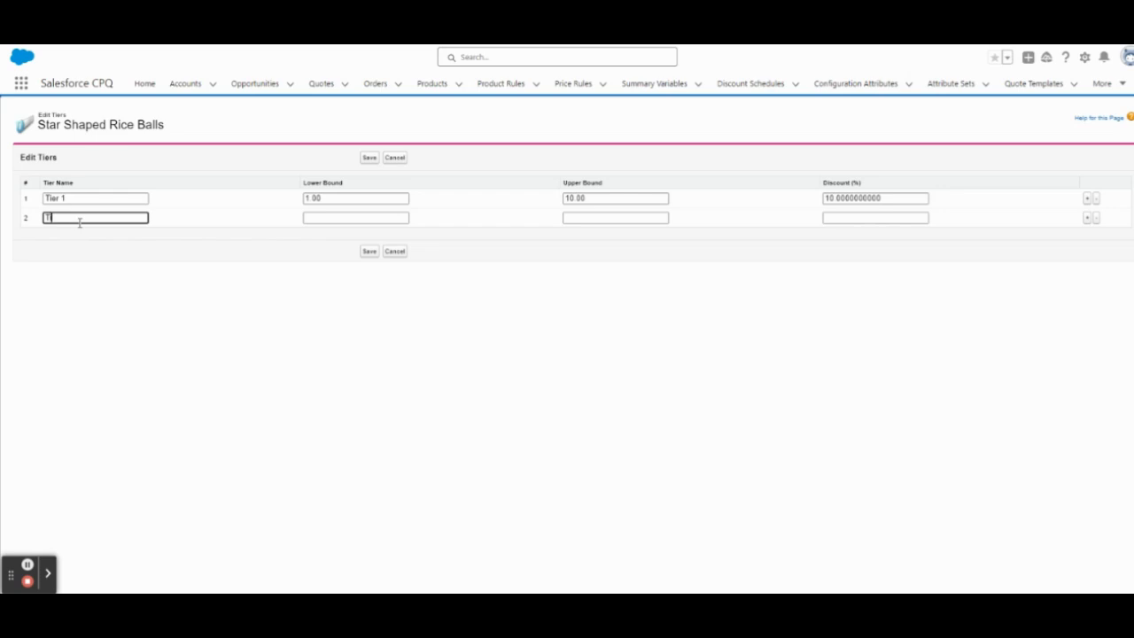
text(Tier 2)
click(339, 218)
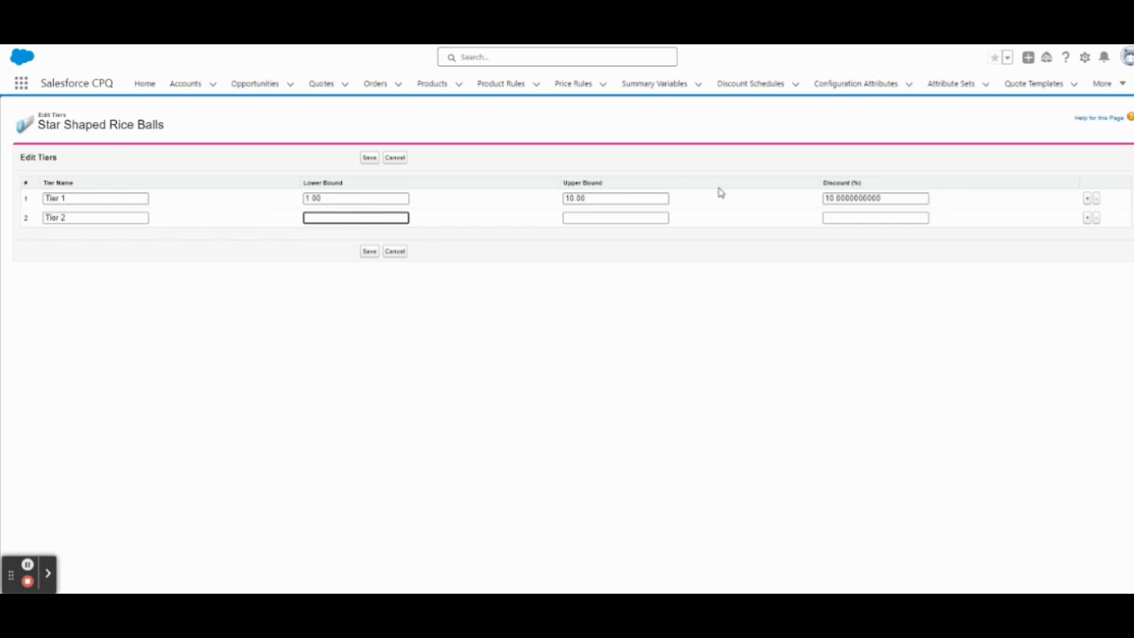
click(574, 199)
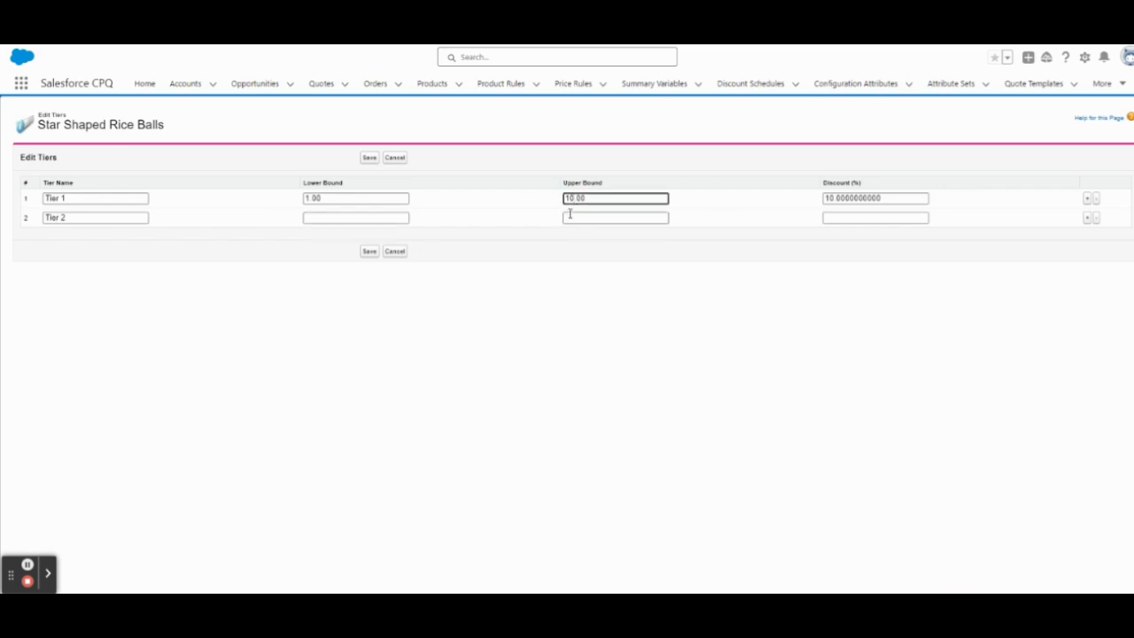
key(BackSpace)
text(1)
- Set Tier 2's lower bound to 11, its upper bound to 20 and its discount to 20%
click(364, 218)
text(11)
click(604, 218)
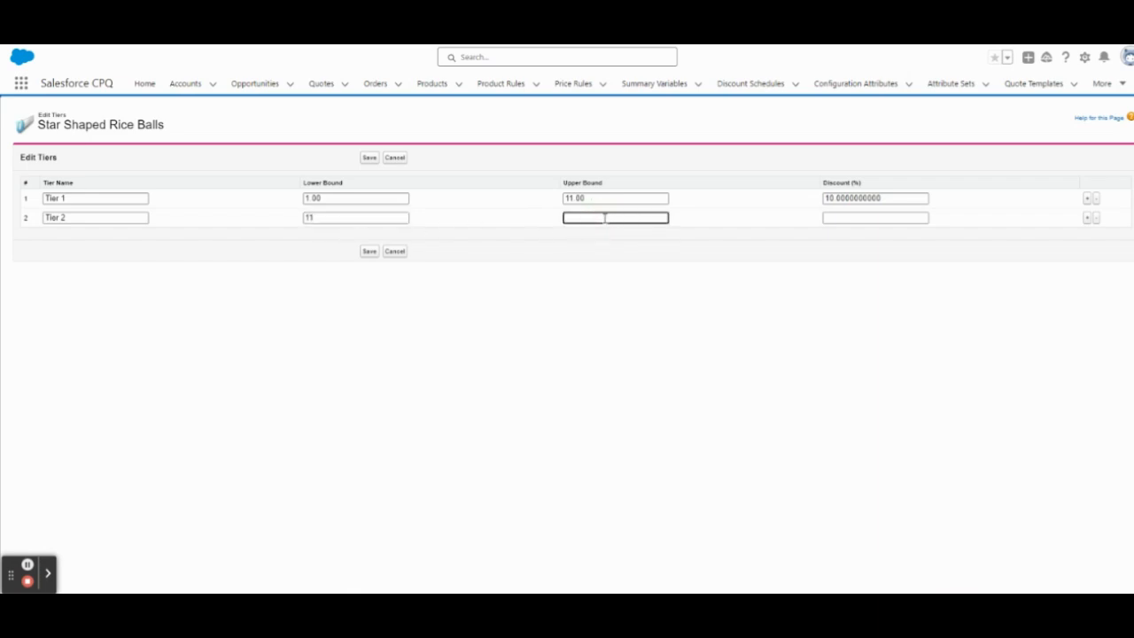
text(20)
click(875, 217)
text(20)
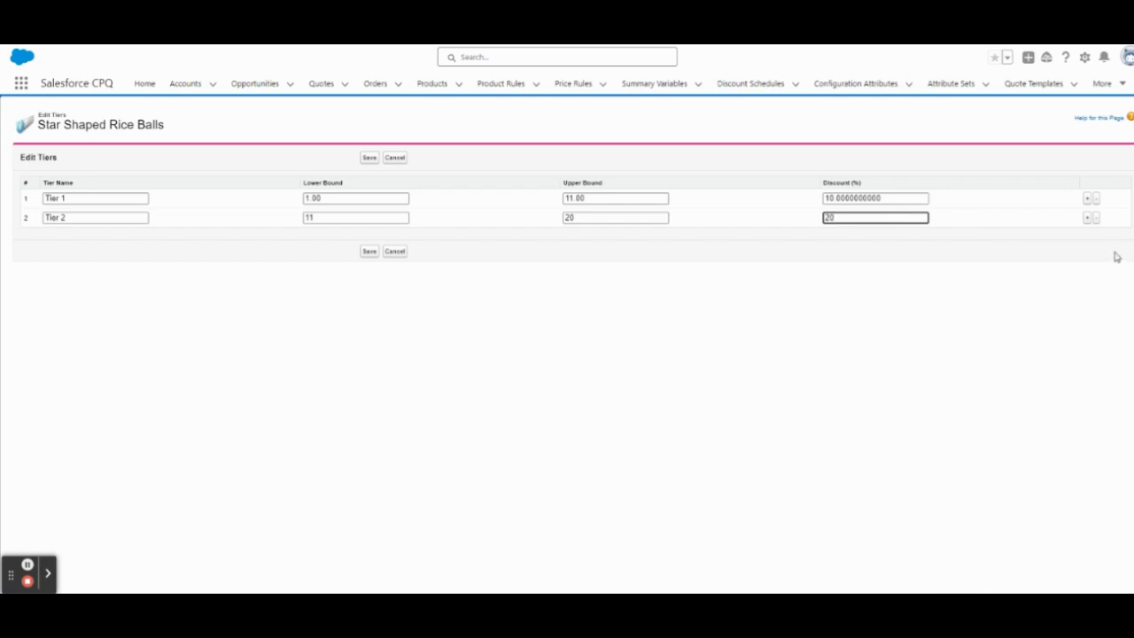
- Add a third tier named "Tier 3" and change Tier 2's upper bound to 21
click(1088, 221)
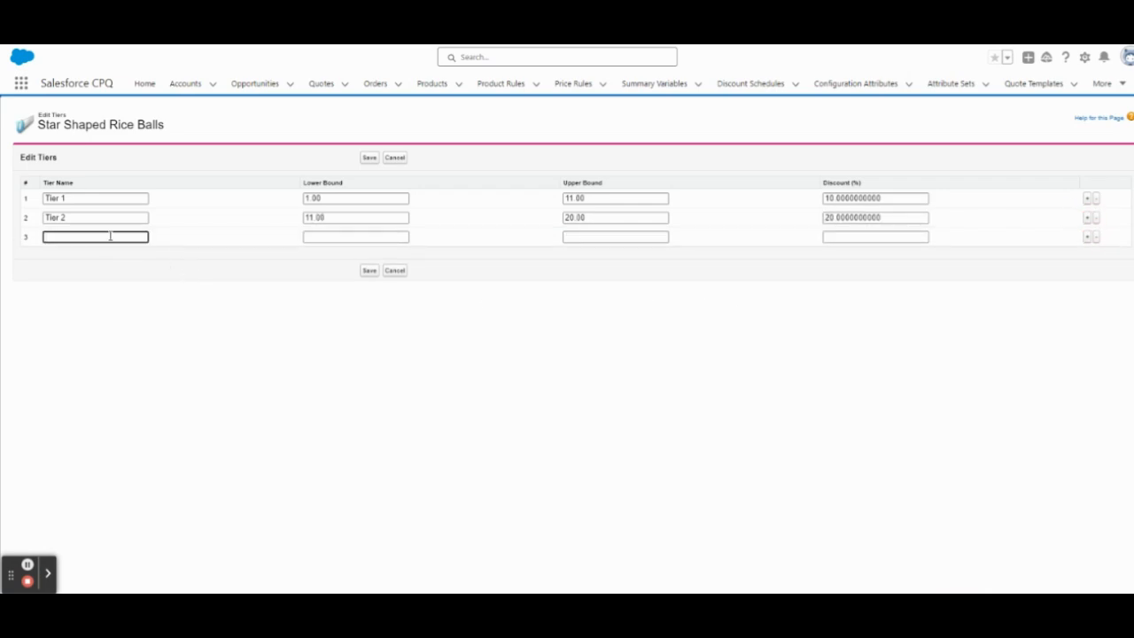
text(Tier 3)
click(333, 238)
click(574, 219)
key(BackSpace)
text(2)
key(BackSpace)
text(1)
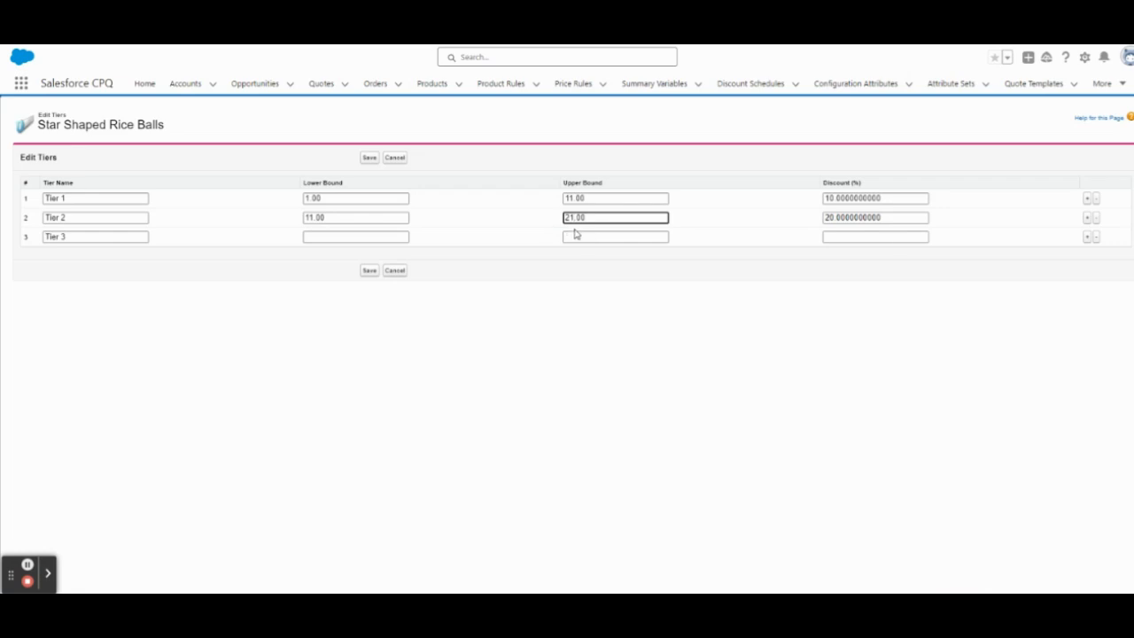
- Set Tier 3's lower bound to 21 and its discount to 30%, leaving the upper bound empty
click(335, 238)
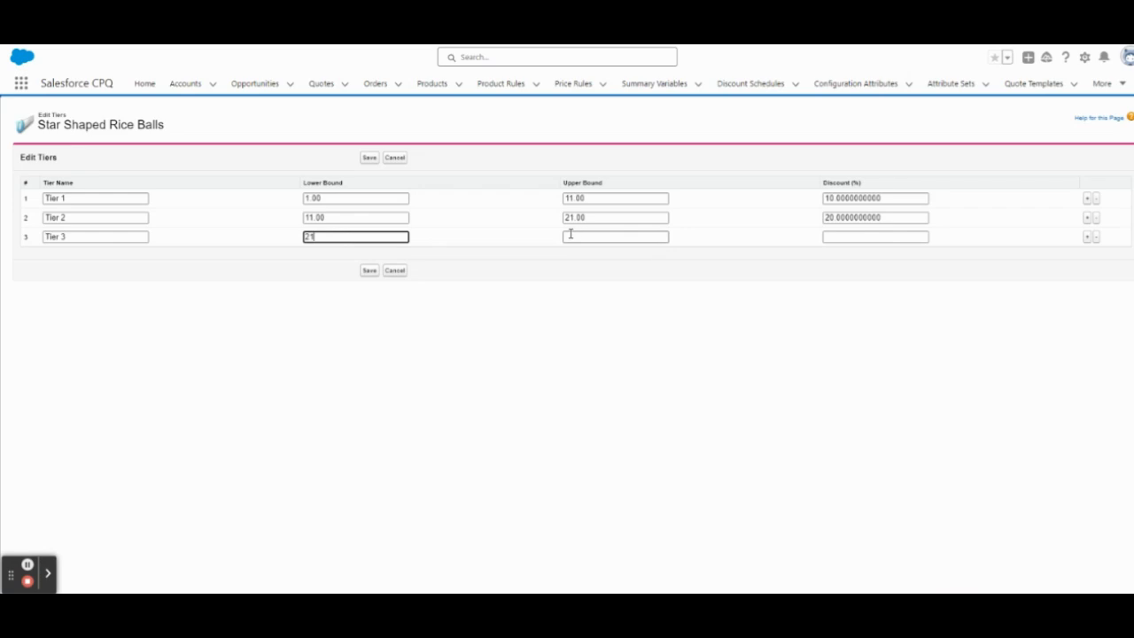
click(855, 236)
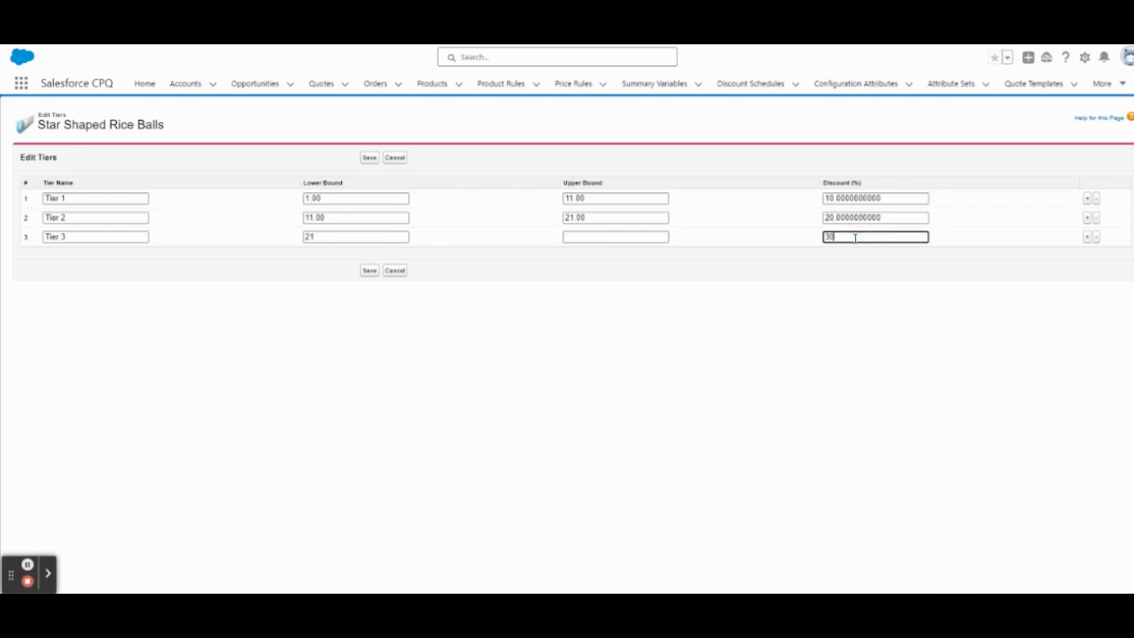
- Save the discount tiers, and assign the Star Shaped Rice Balls schedule to the product's Discount Schedule field, saving the product
click(370, 271)
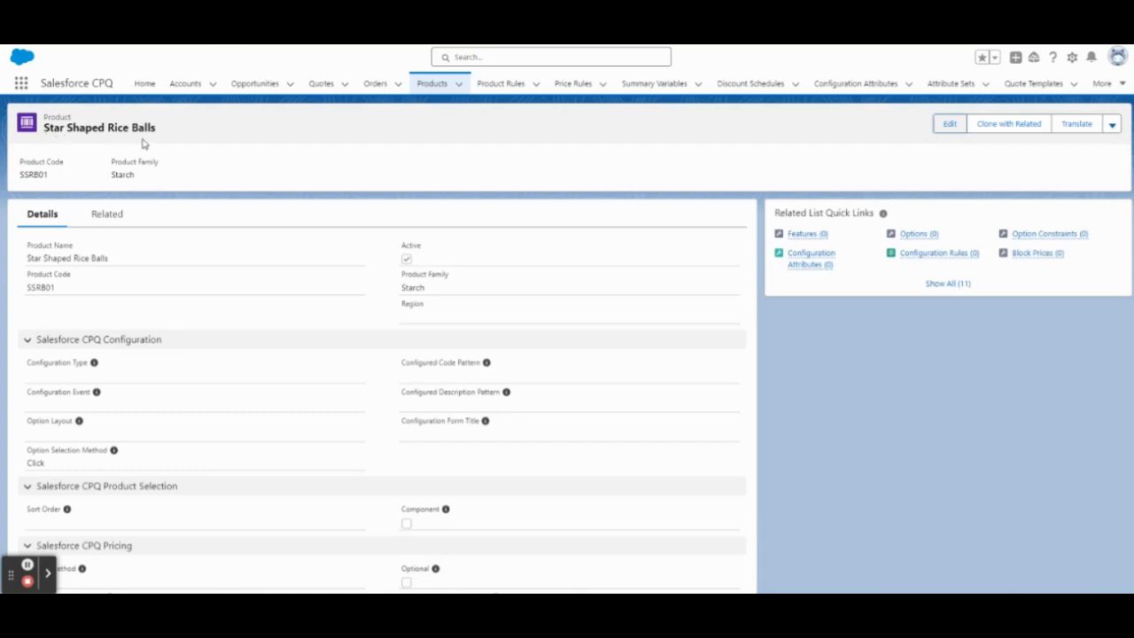
scroll(281, 410, down, 8)
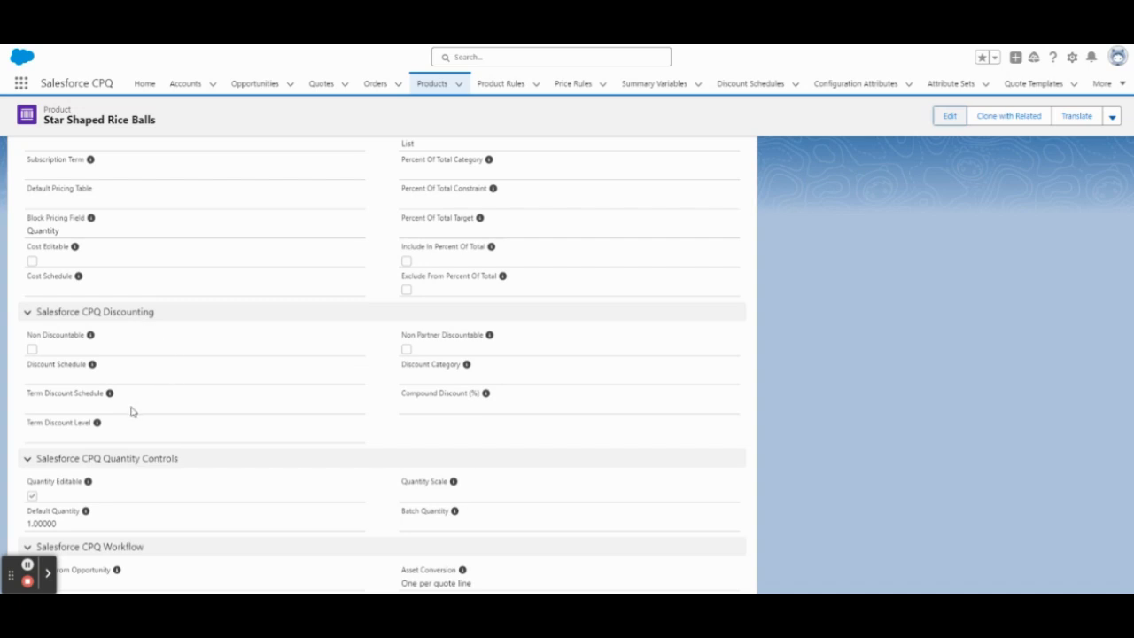
click(949, 116)
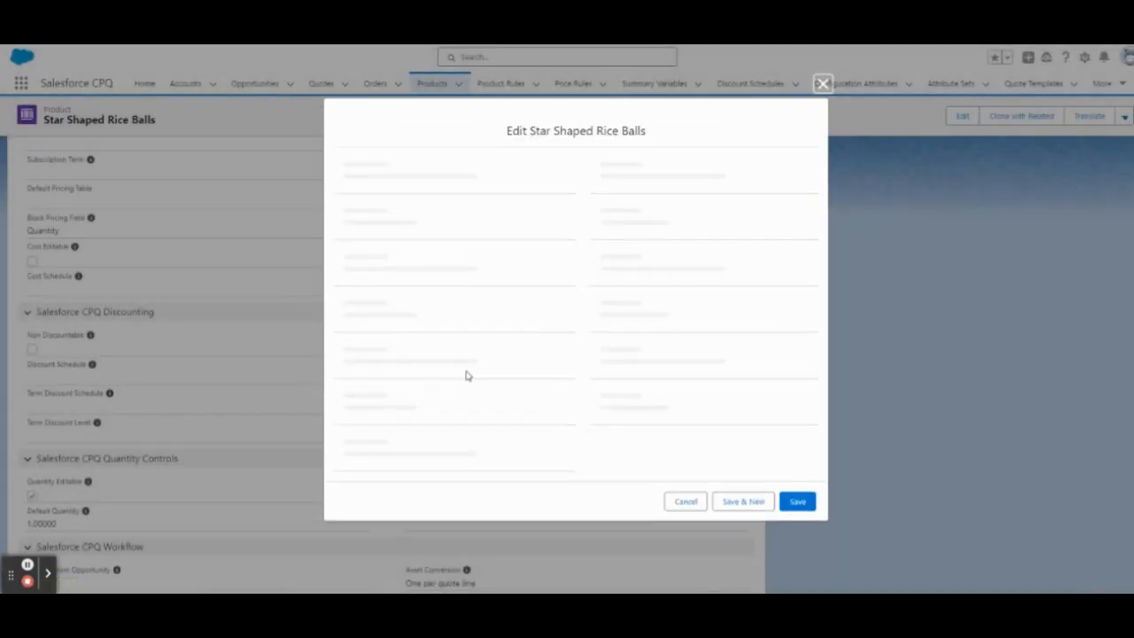
scroll(453, 401, down, 5)
scroll(454, 404, down, 8)
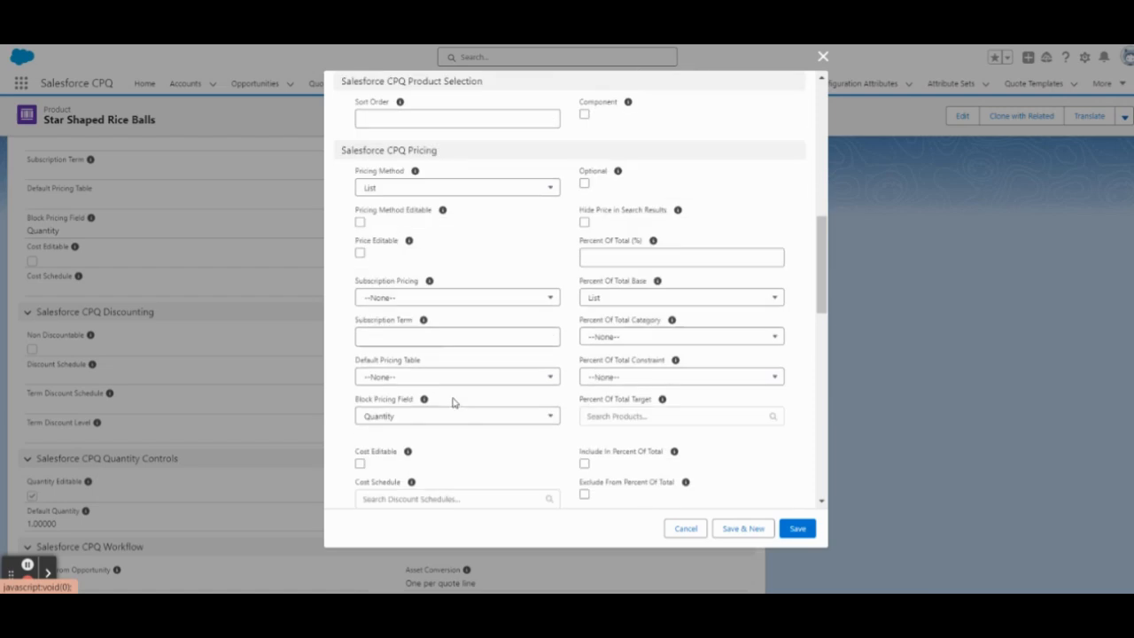
scroll(452, 401, down, 2)
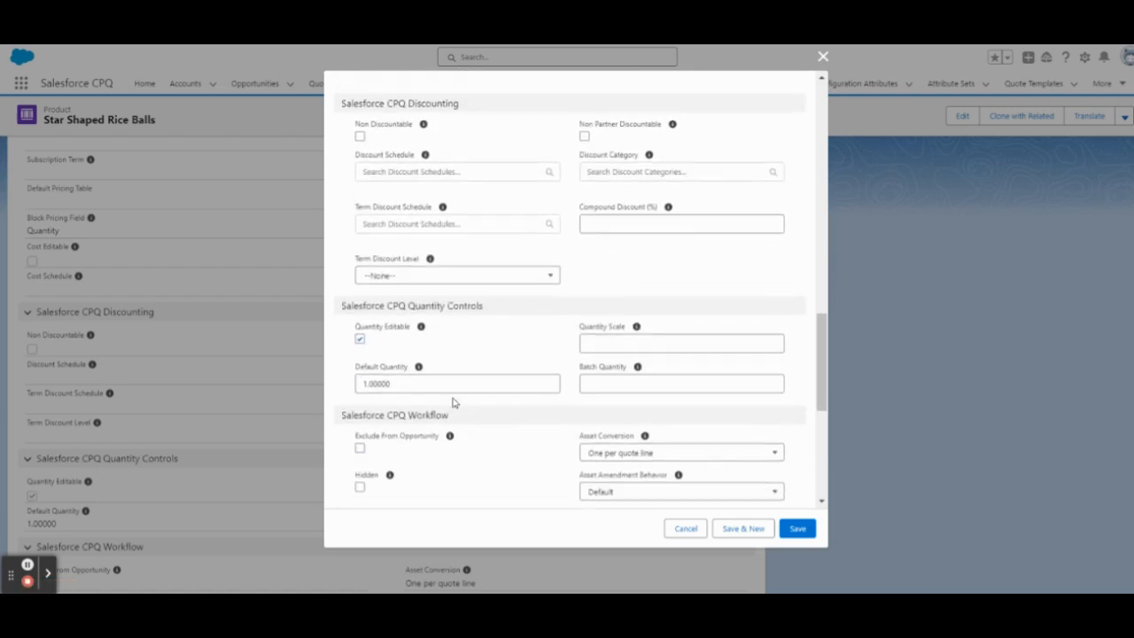
click(397, 236)
right_click(398, 235)
click(375, 263)
click(376, 263)
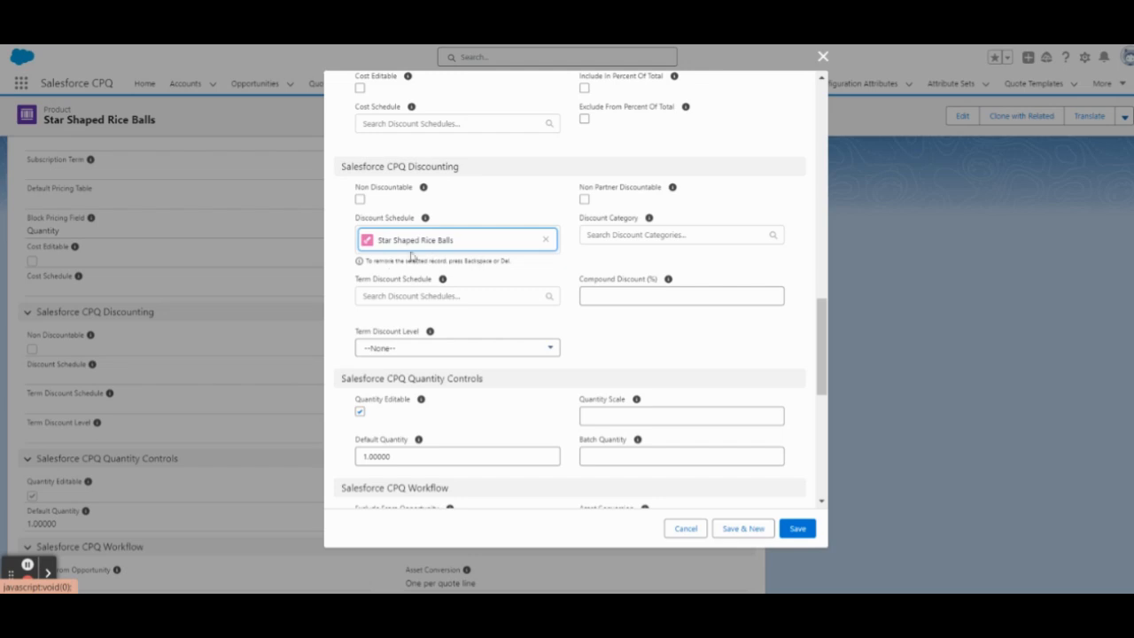
click(797, 530)
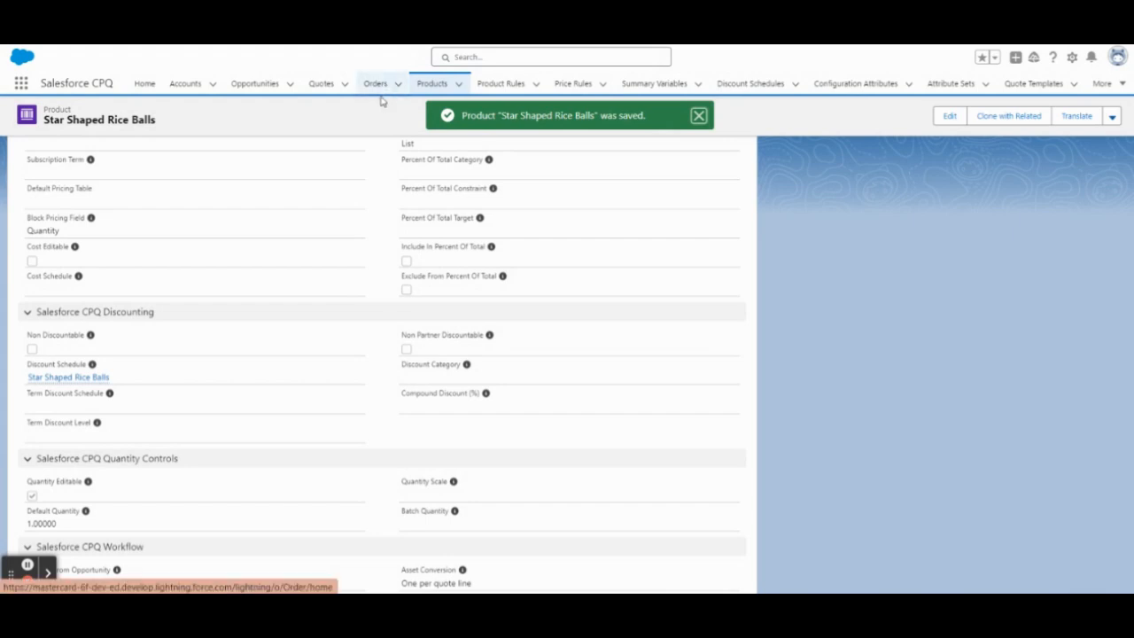
- Open the Monitor for radiology opportunity from the All Opportunities list view
click(263, 86)
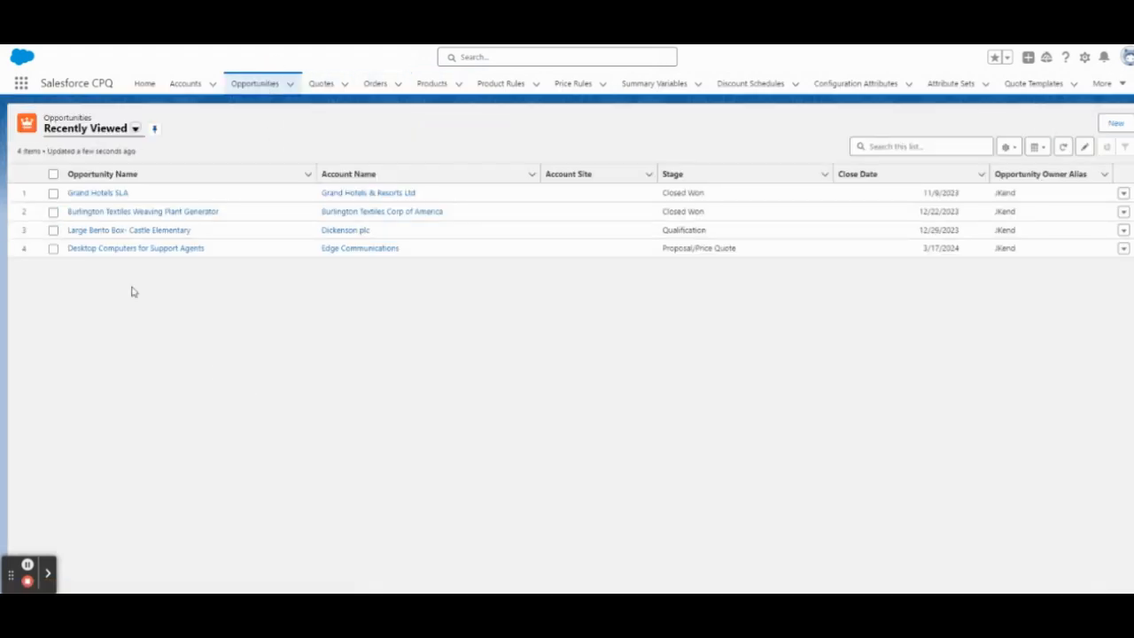
click(135, 128)
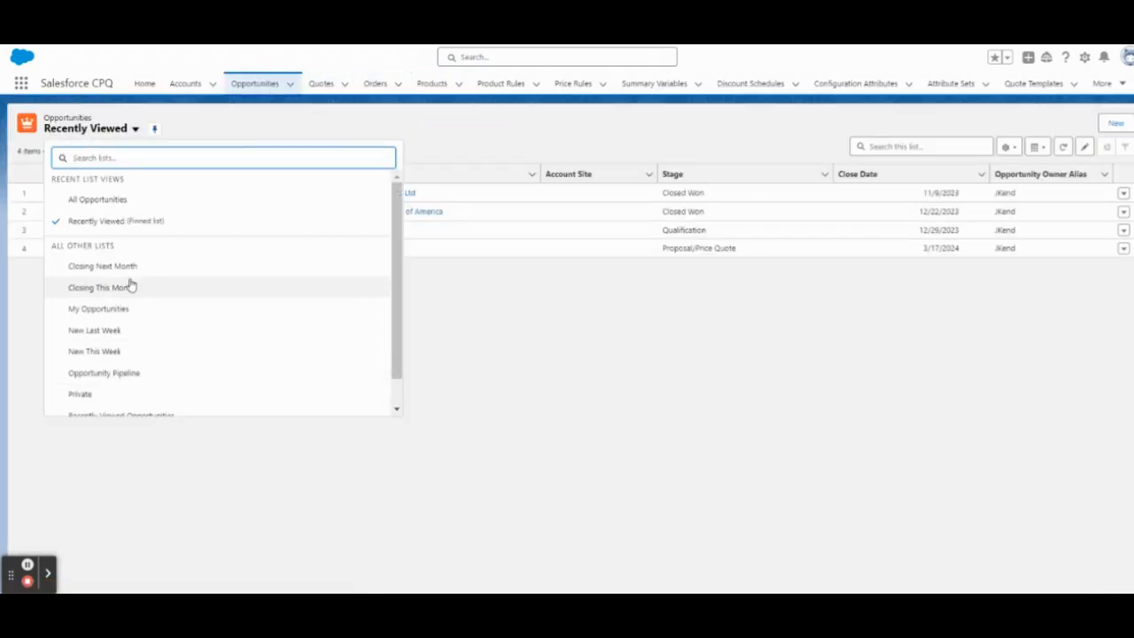
click(122, 199)
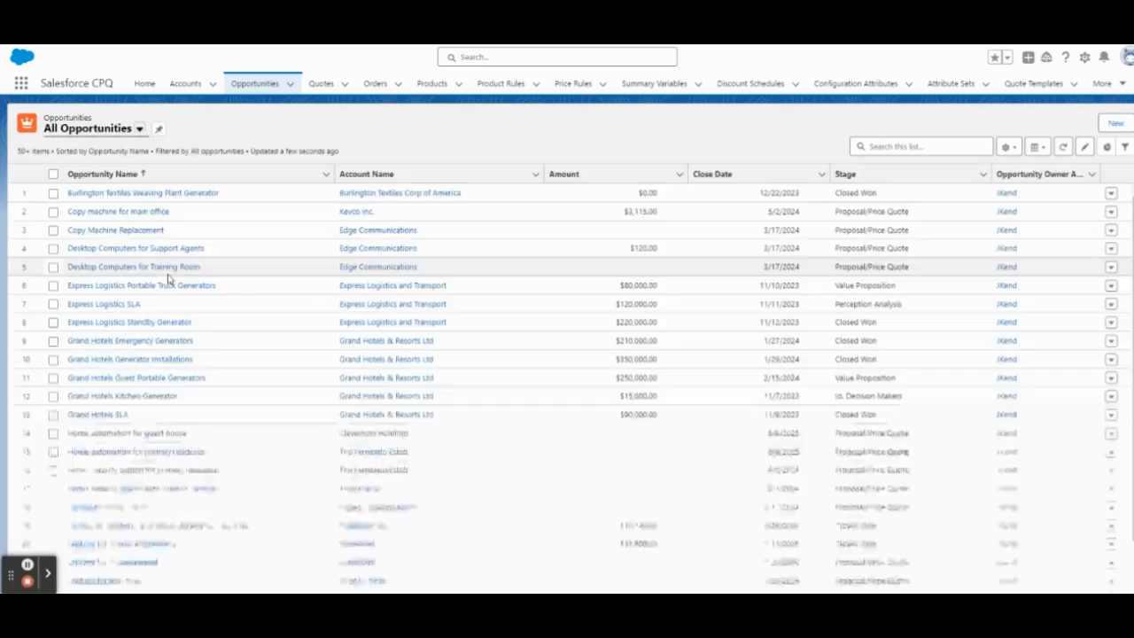
scroll(102, 518, down, 2)
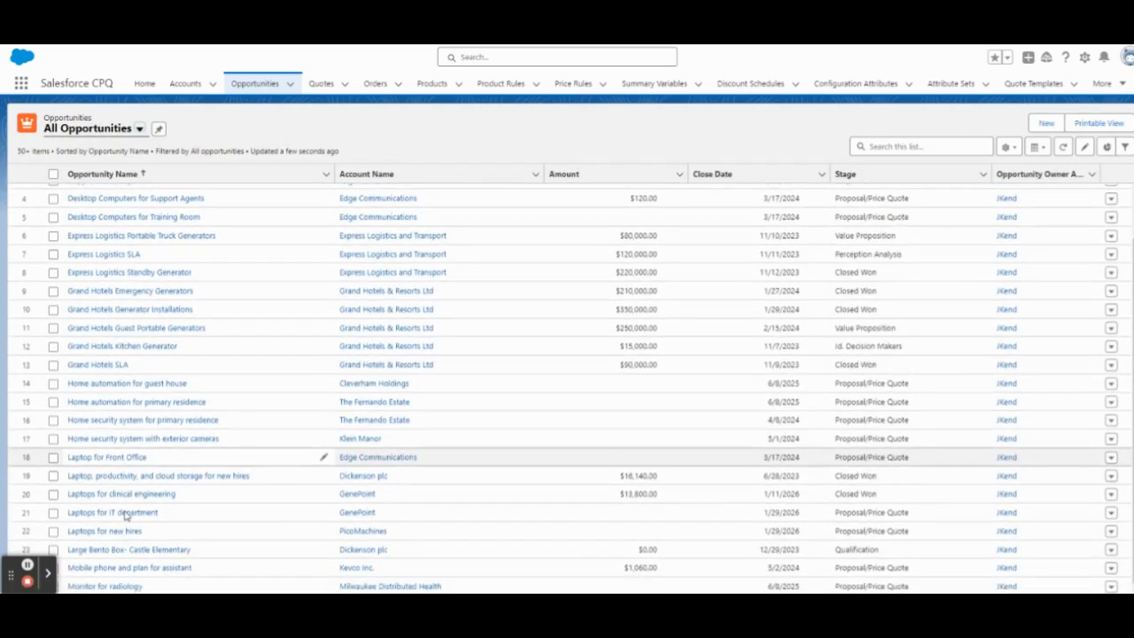
scroll(106, 514, down, 3)
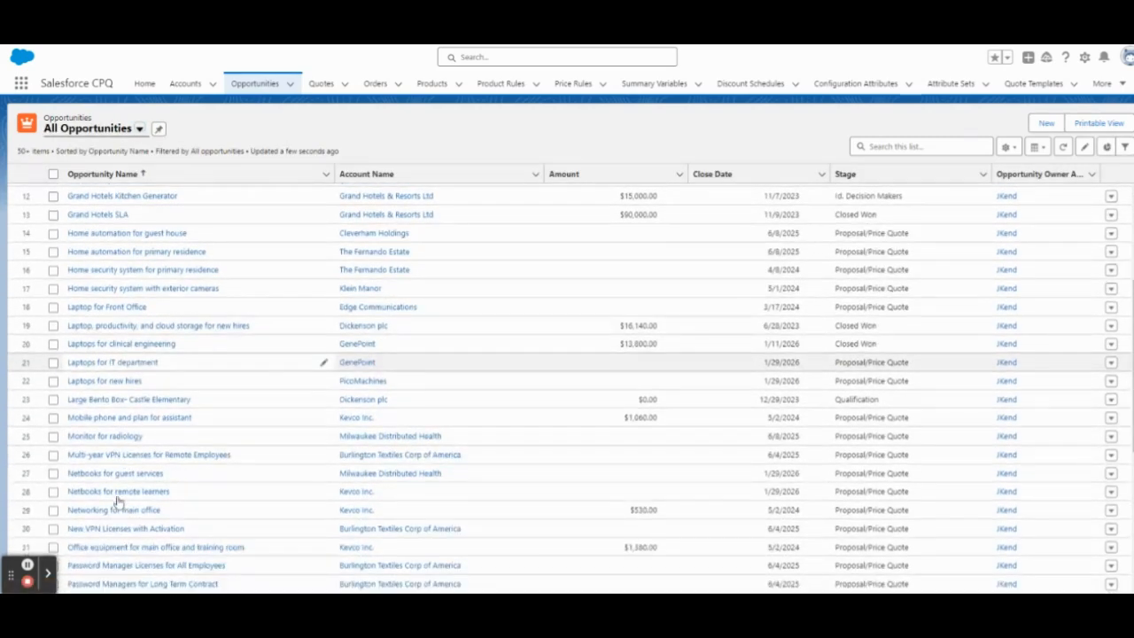
click(90, 437)
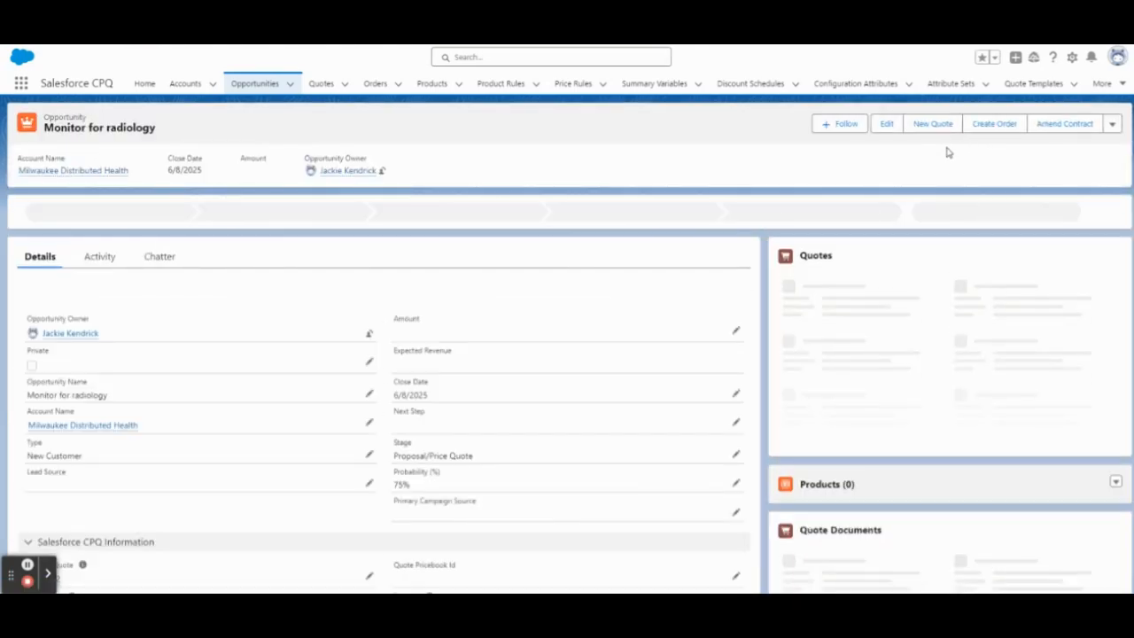
- Create a new primary quote for the Monitor for radiology opportunity and open its record
click(927, 130)
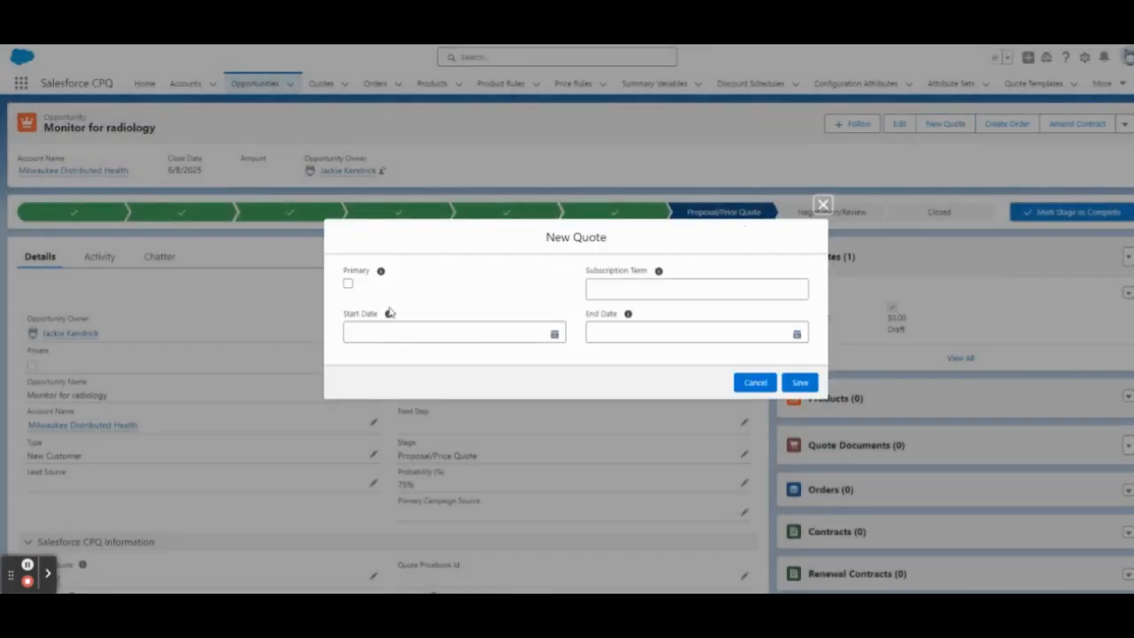
click(347, 284)
click(800, 385)
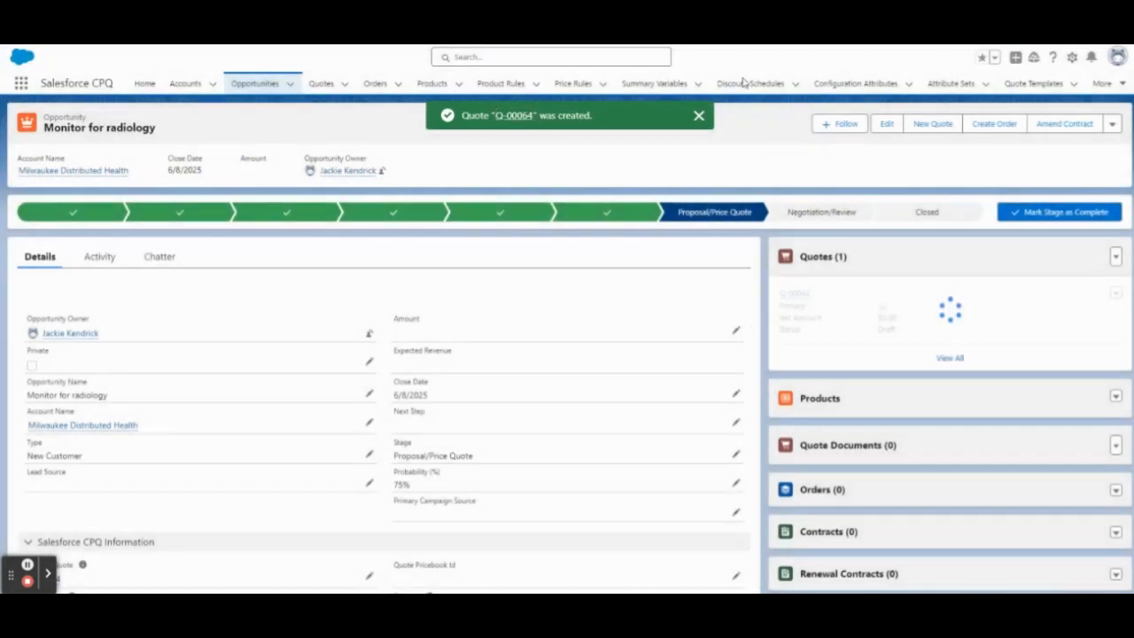
click(507, 116)
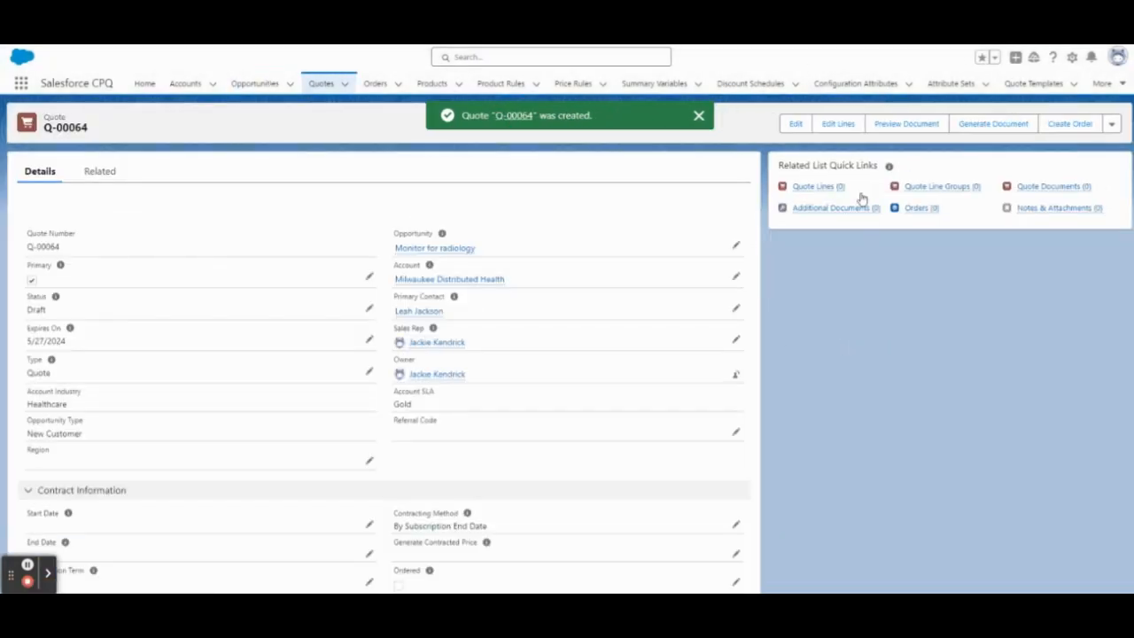
- Edit the quote's lines using the Standard Price Book and add the Star Shaped Rice Balls product
click(837, 123)
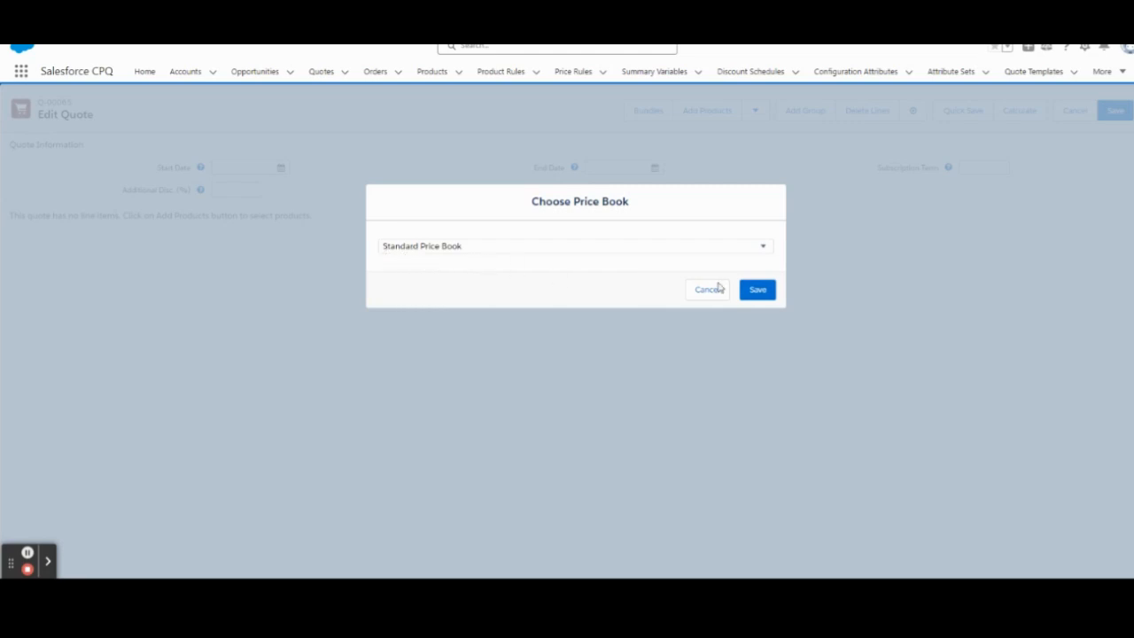
click(758, 290)
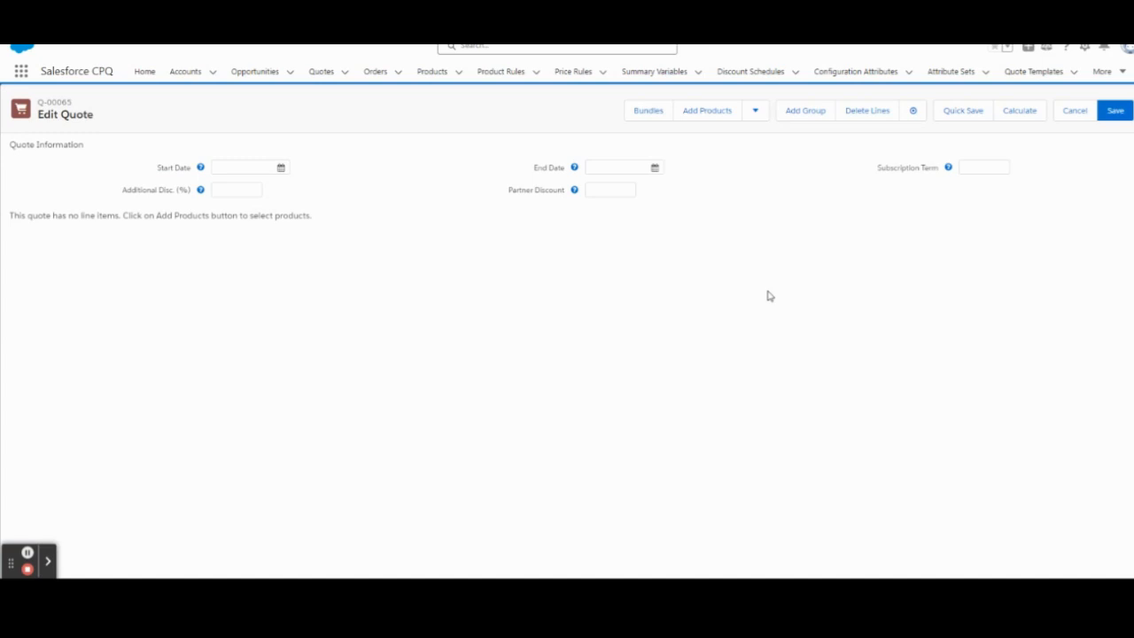
click(703, 116)
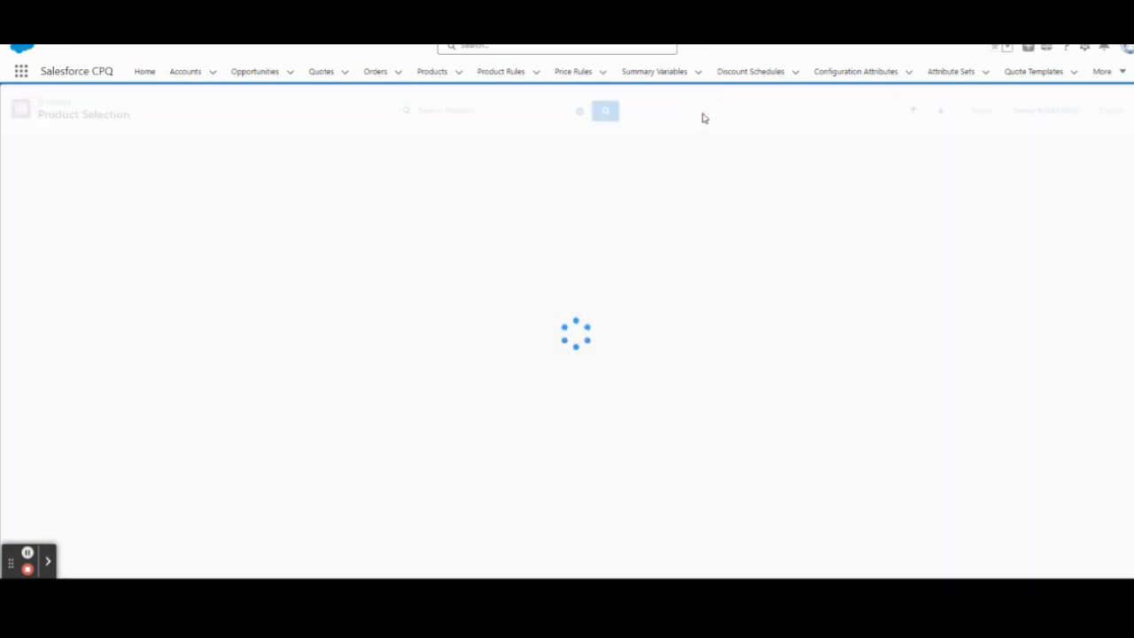
click(450, 113)
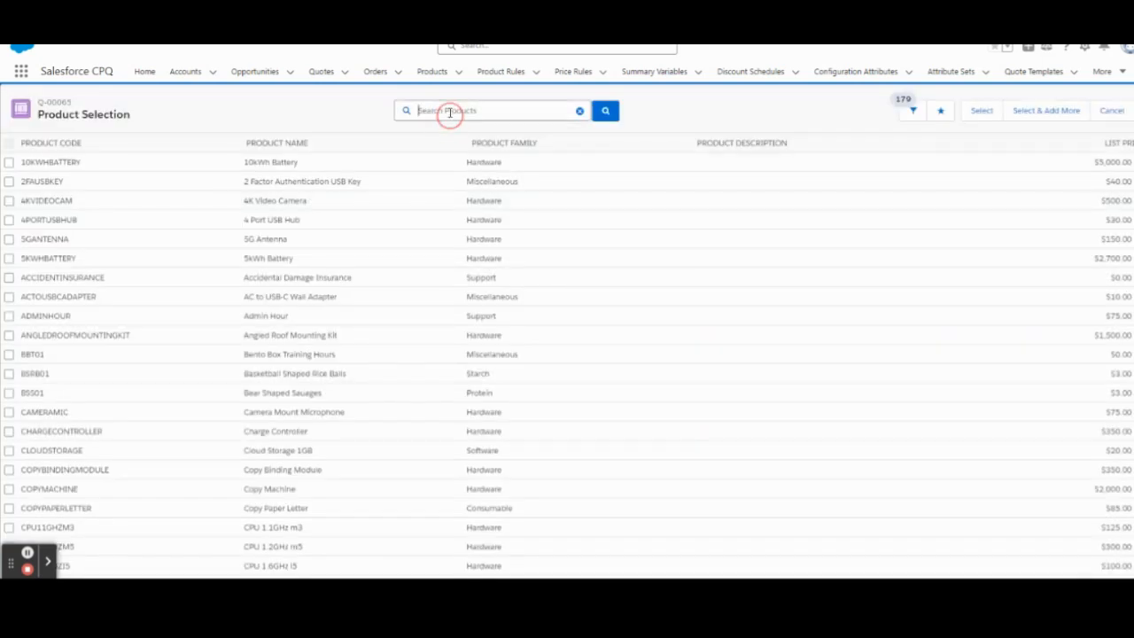
right_click(450, 113)
click(506, 264)
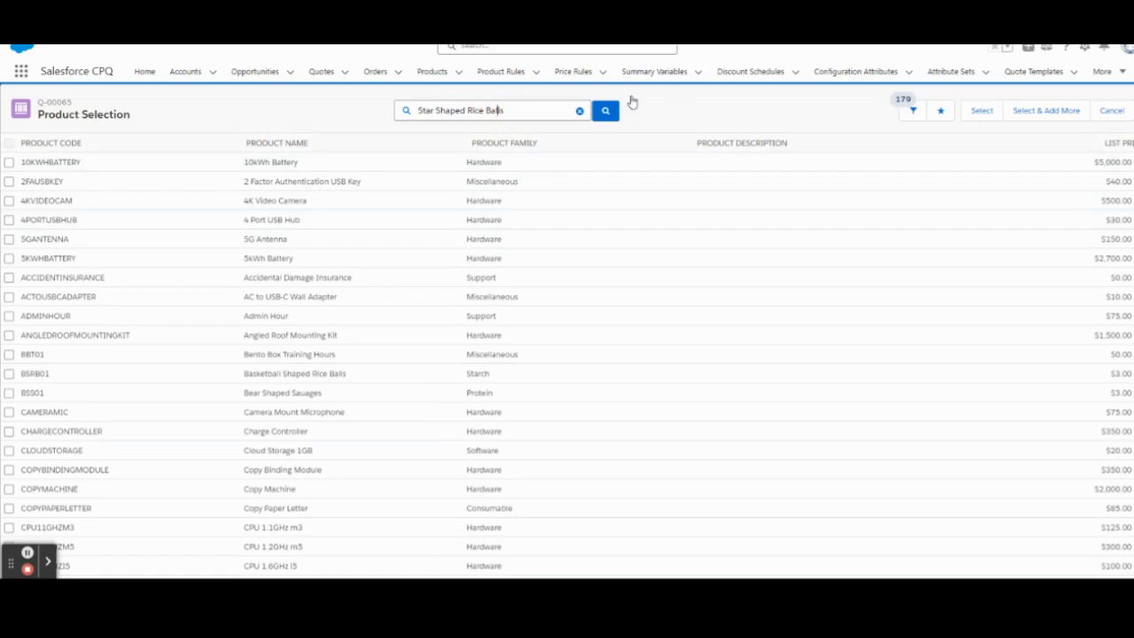
click(605, 111)
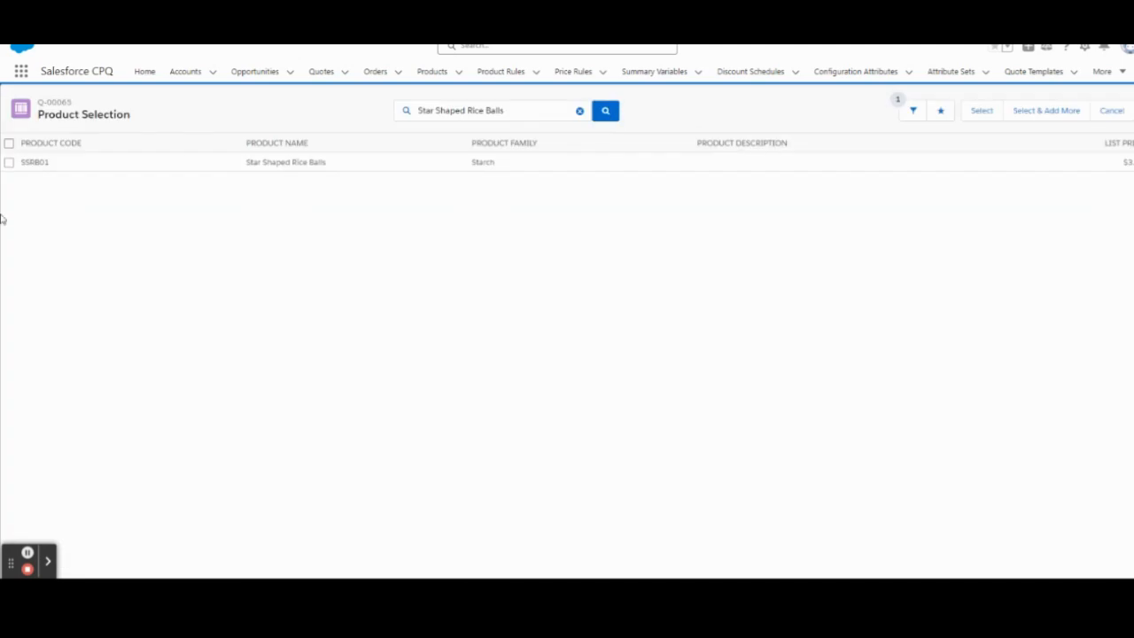
click(9, 162)
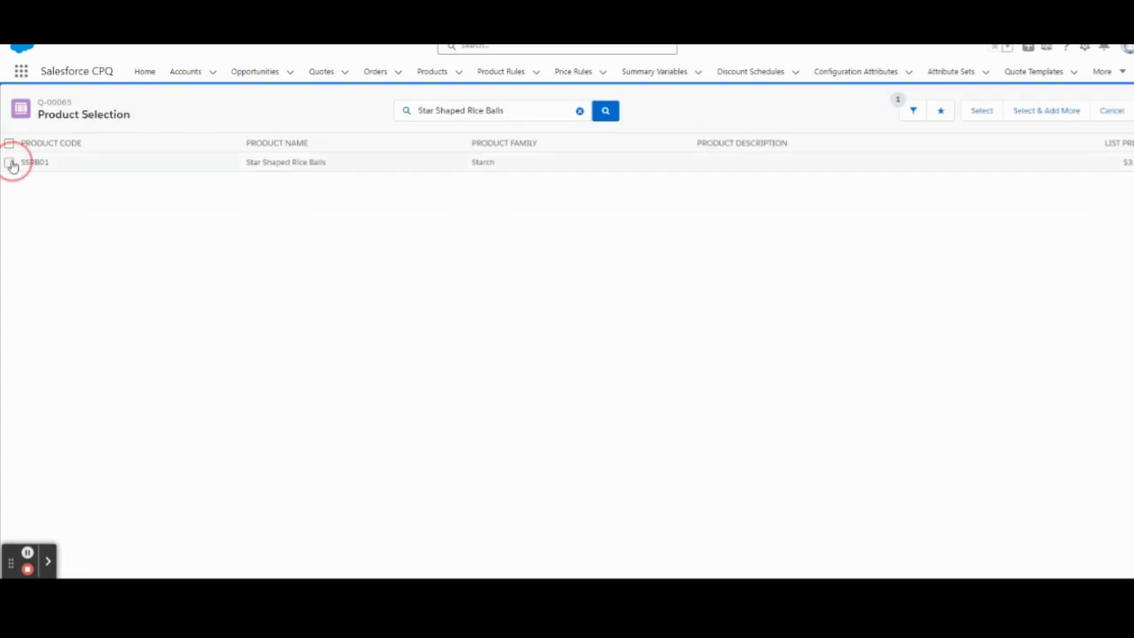
click(978, 114)
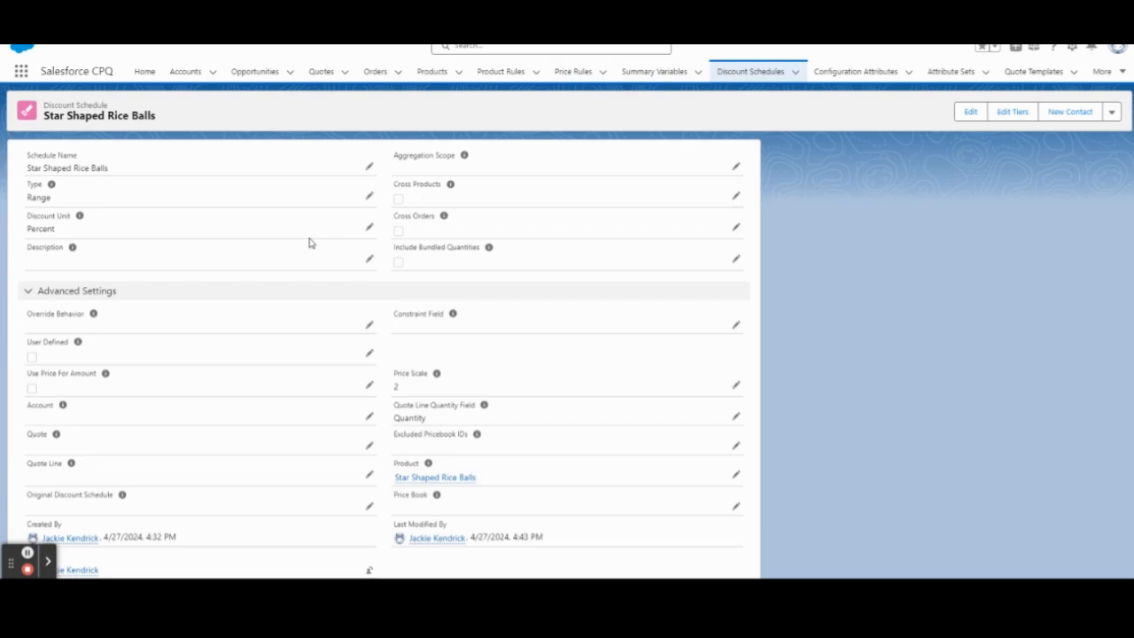
- Review the tier bounds and discounts of the Star Shaped Rice Balls discount schedule
scroll(310, 243, down, 8)
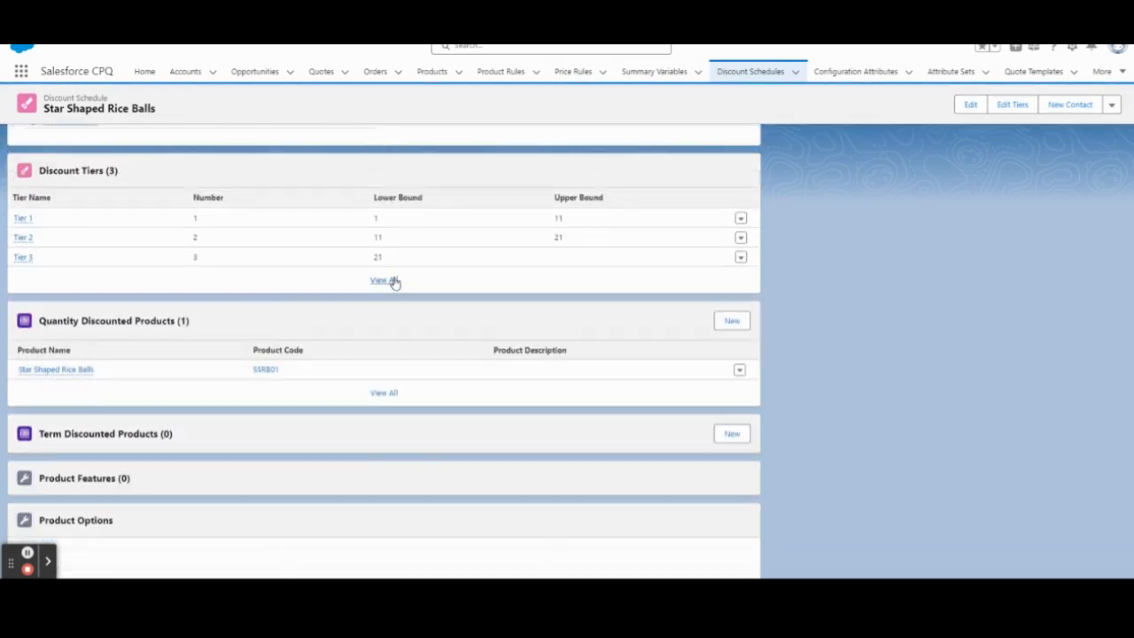
click(1011, 105)
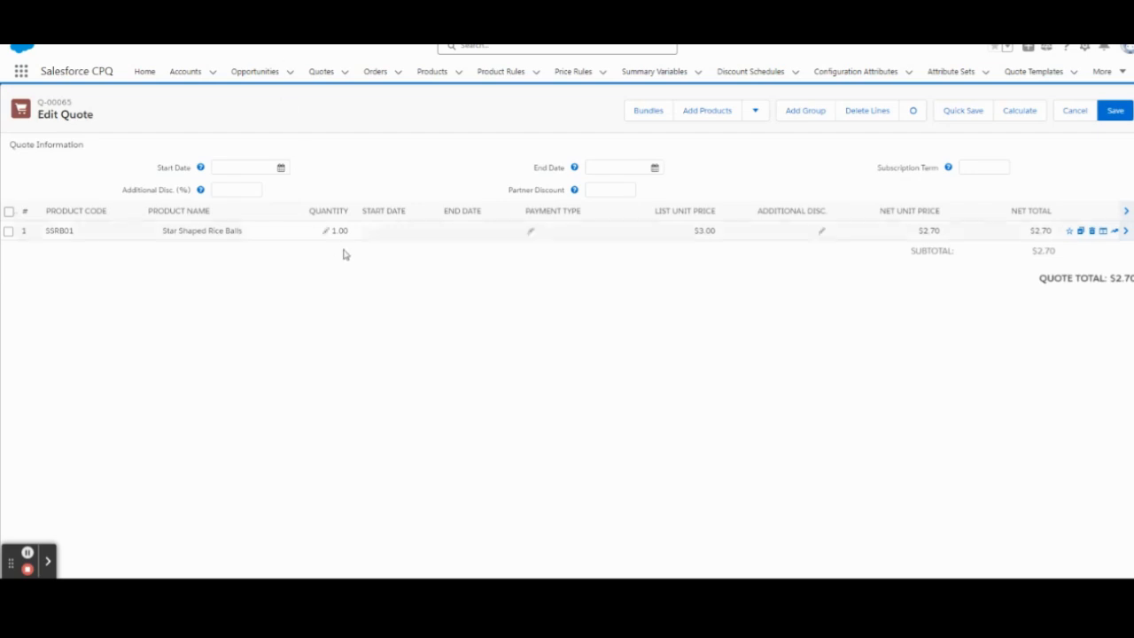
- Set the Star Shaped Rice Balls line quantity to 15 and recalculate the quote
click(322, 232)
text(15)
click(540, 295)
click(1028, 113)
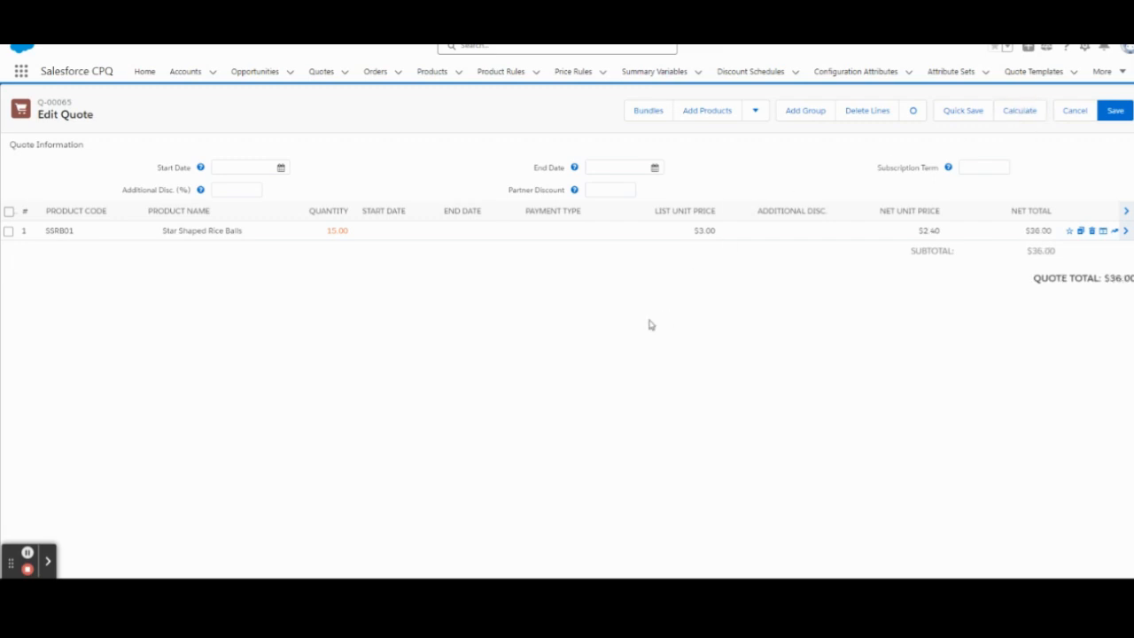
click(1021, 115)
- Switch to Calculator and multiply 3 by 0.8 to check the line's net unit price, returning to the quote
click(568, 590)
drag(470, 331, 443, 157)
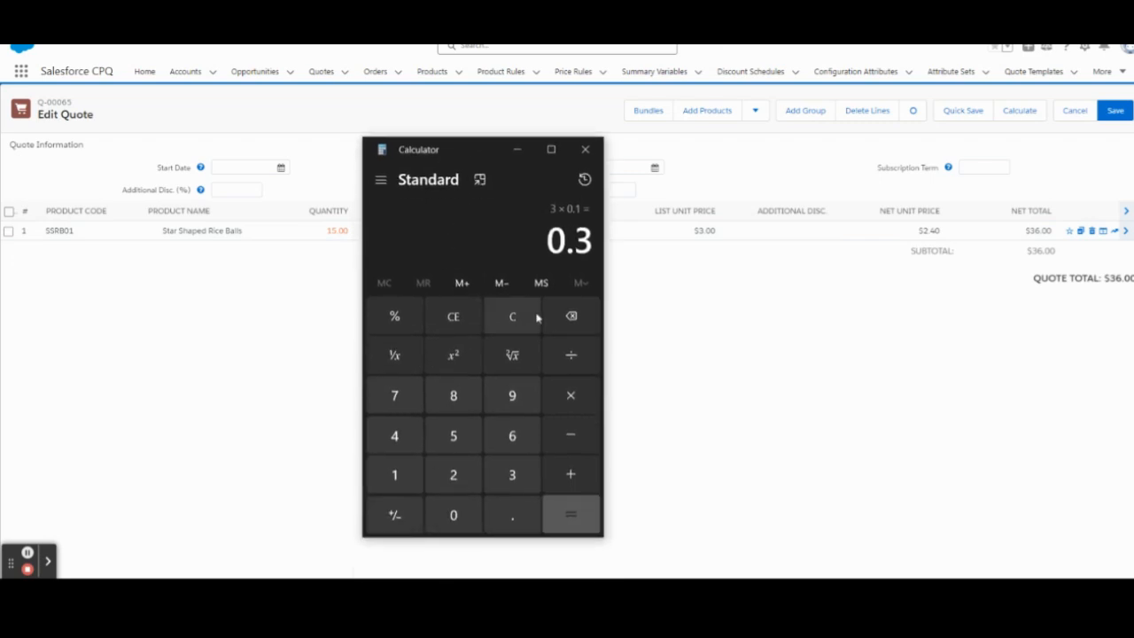
click(514, 316)
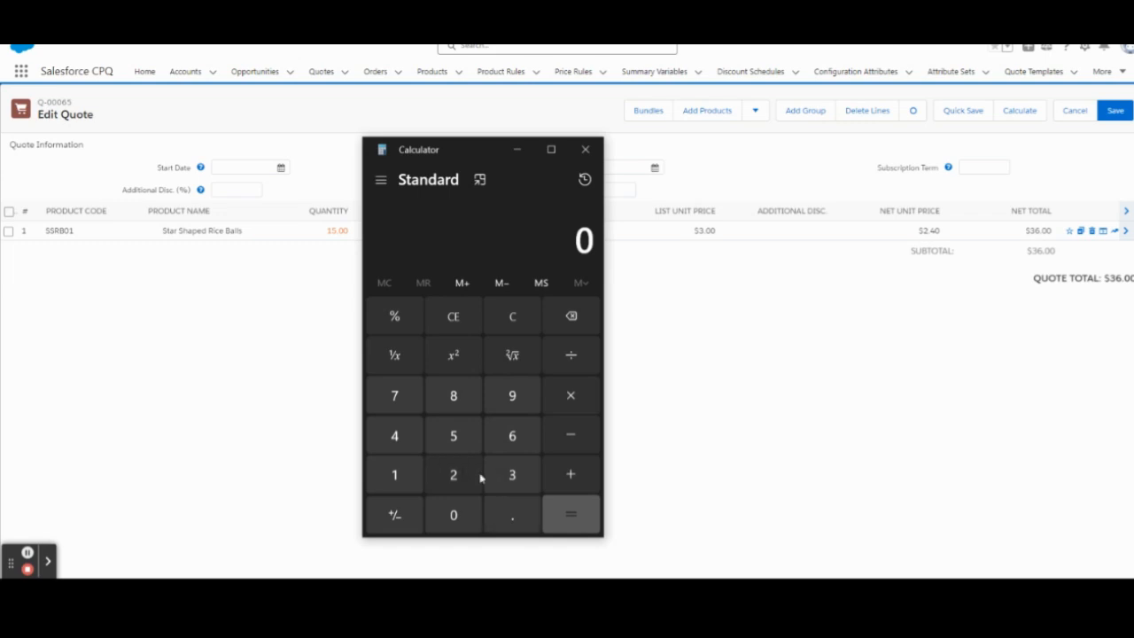
click(514, 475)
click(572, 396)
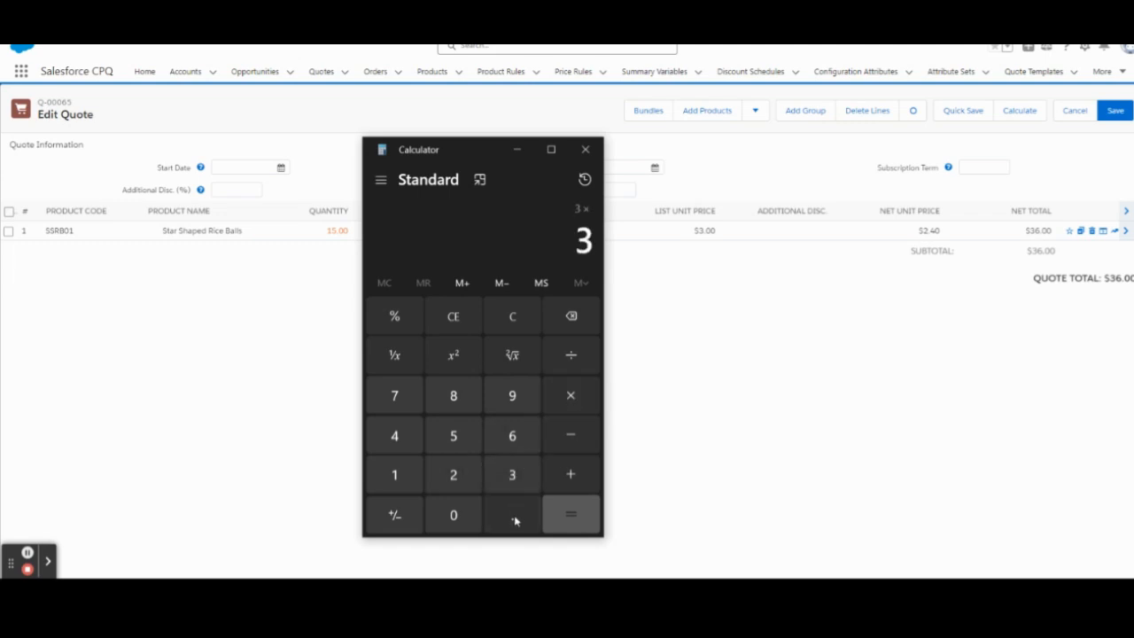
click(512, 525)
click(455, 398)
click(567, 525)
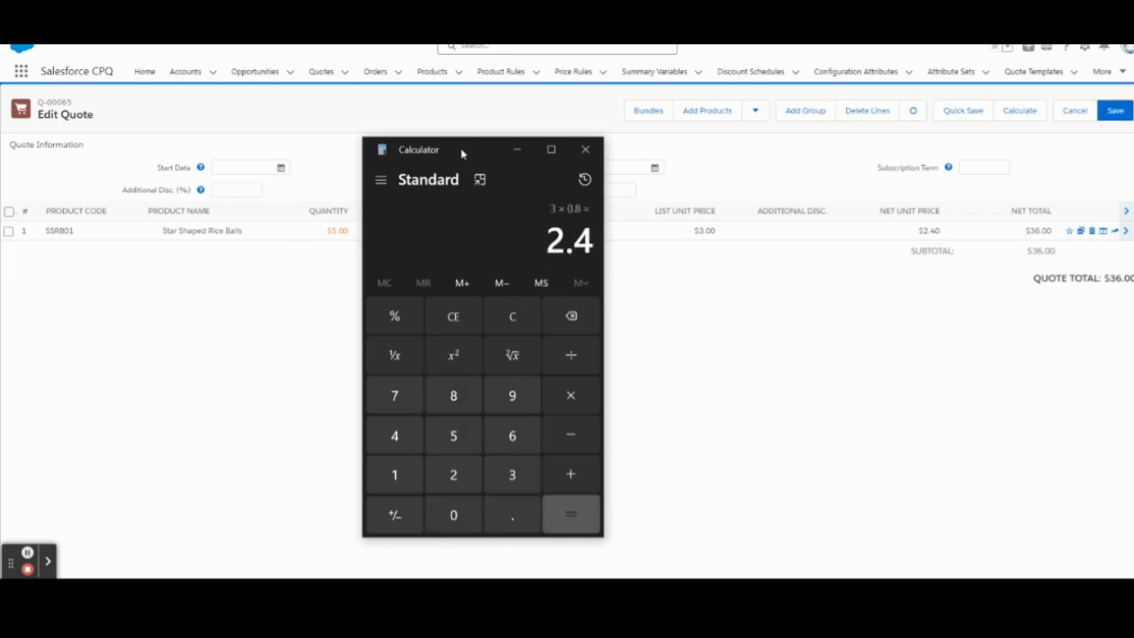
drag(462, 154, 551, 154)
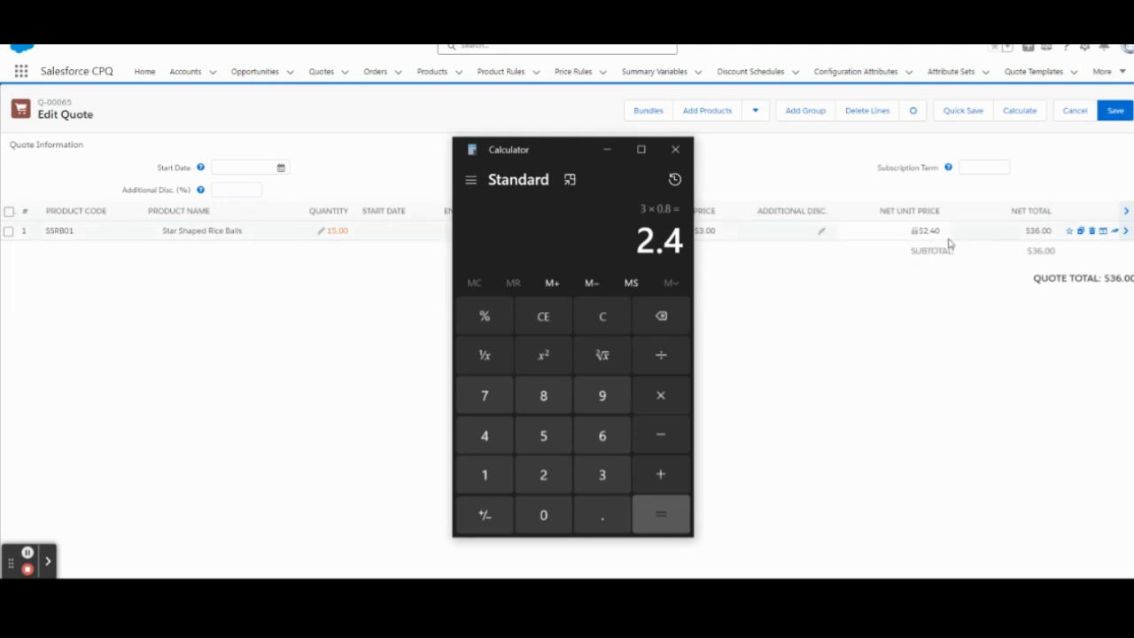
click(366, 367)
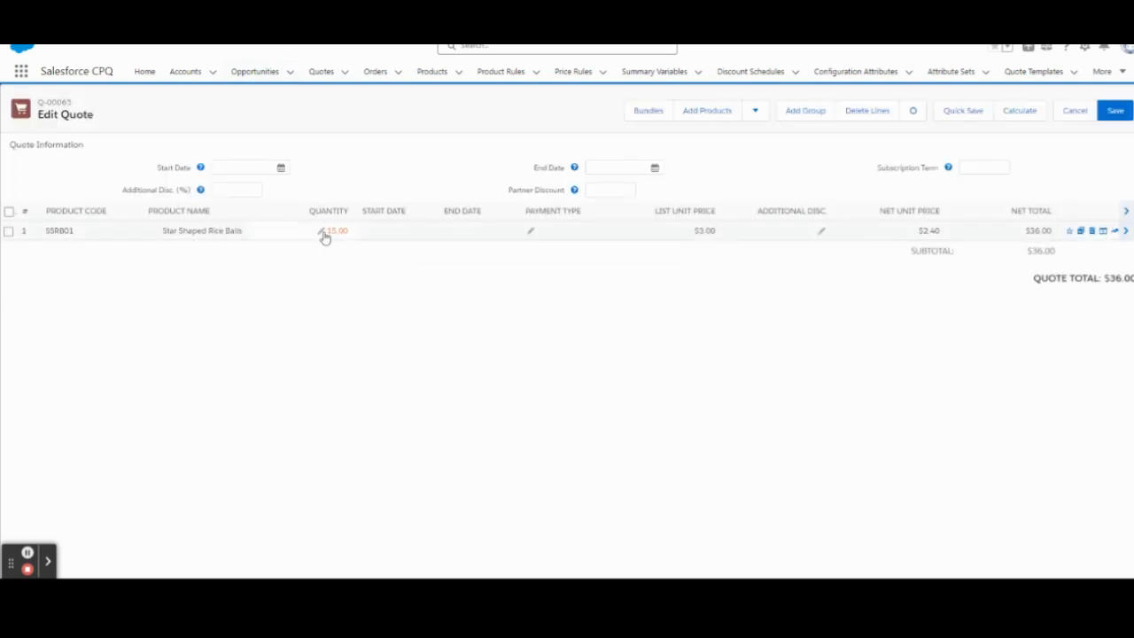
- Set the Star Shaped Rice Balls line quantity to 21 and recalculate the quote
click(323, 232)
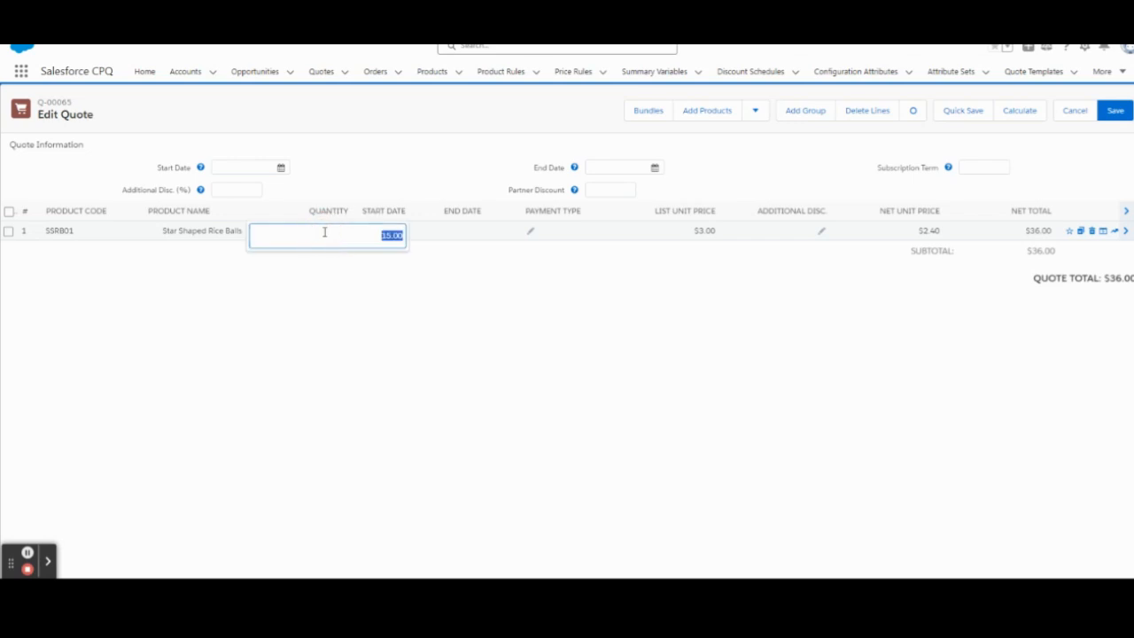
text(21)
click(421, 291)
click(1017, 110)
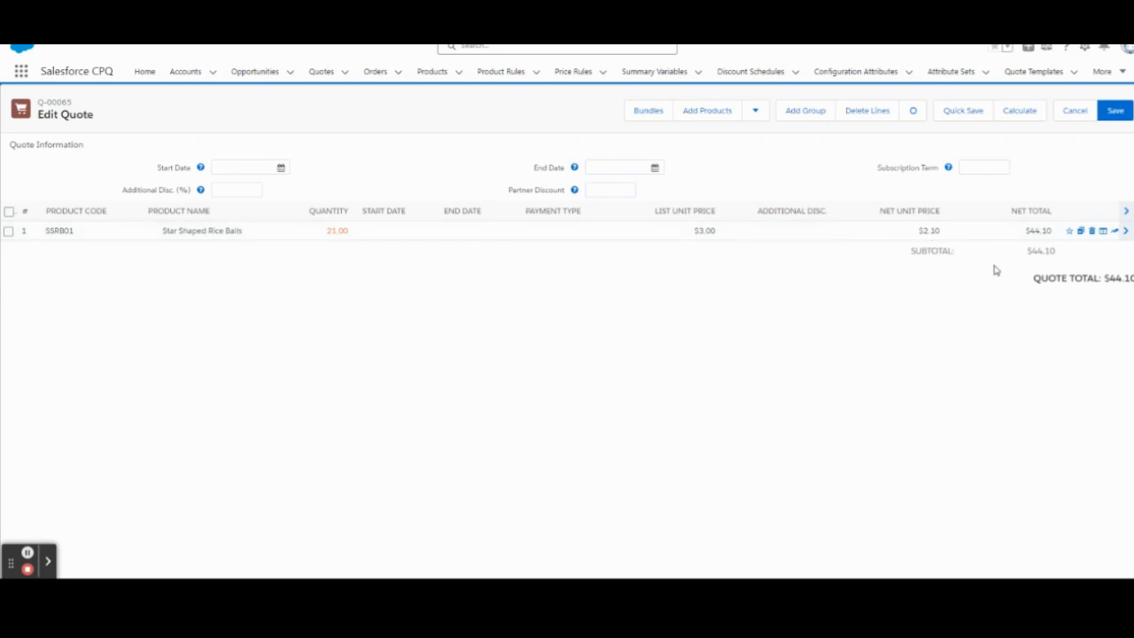
- View the discount schedule of the Star Shaped Rice Balls quote line, then close it without changes
click(1103, 233)
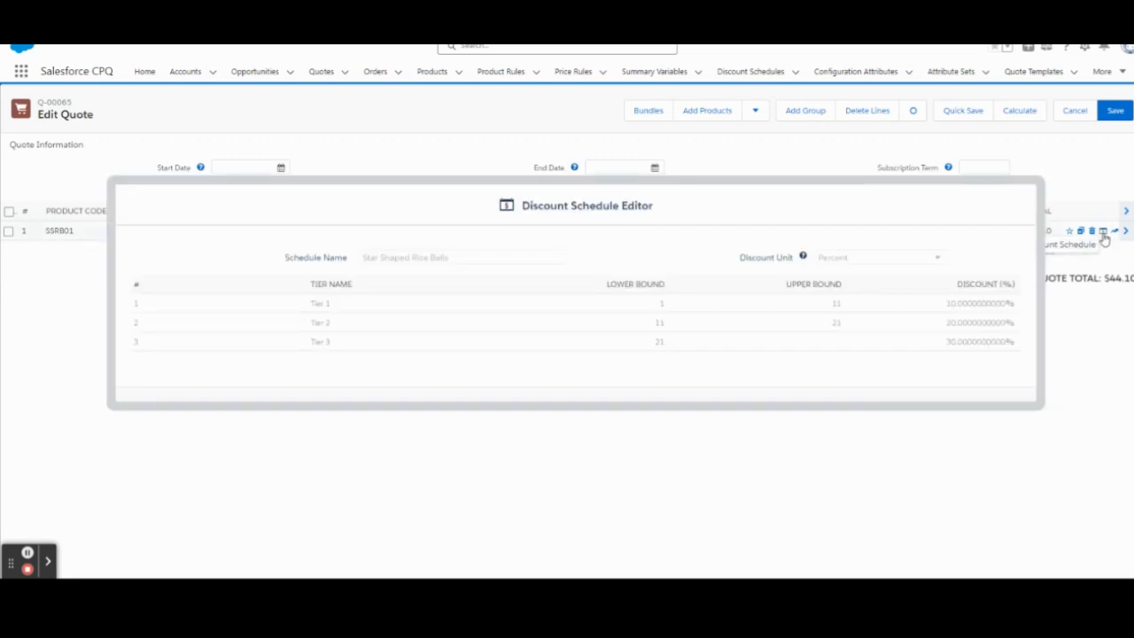
click(1108, 243)
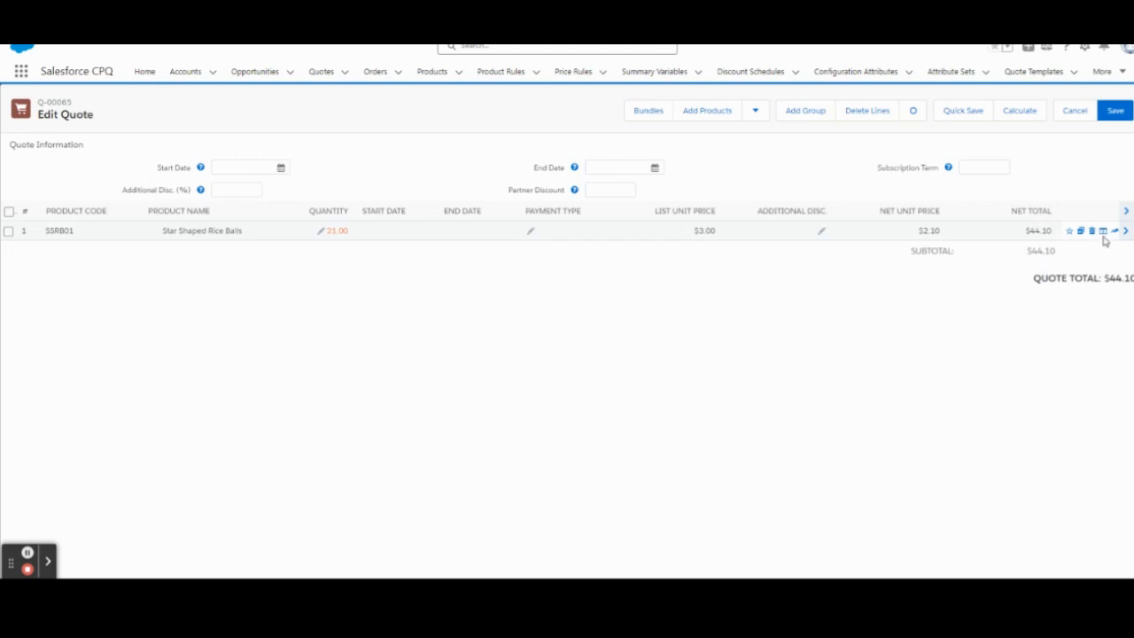
click(1103, 238)
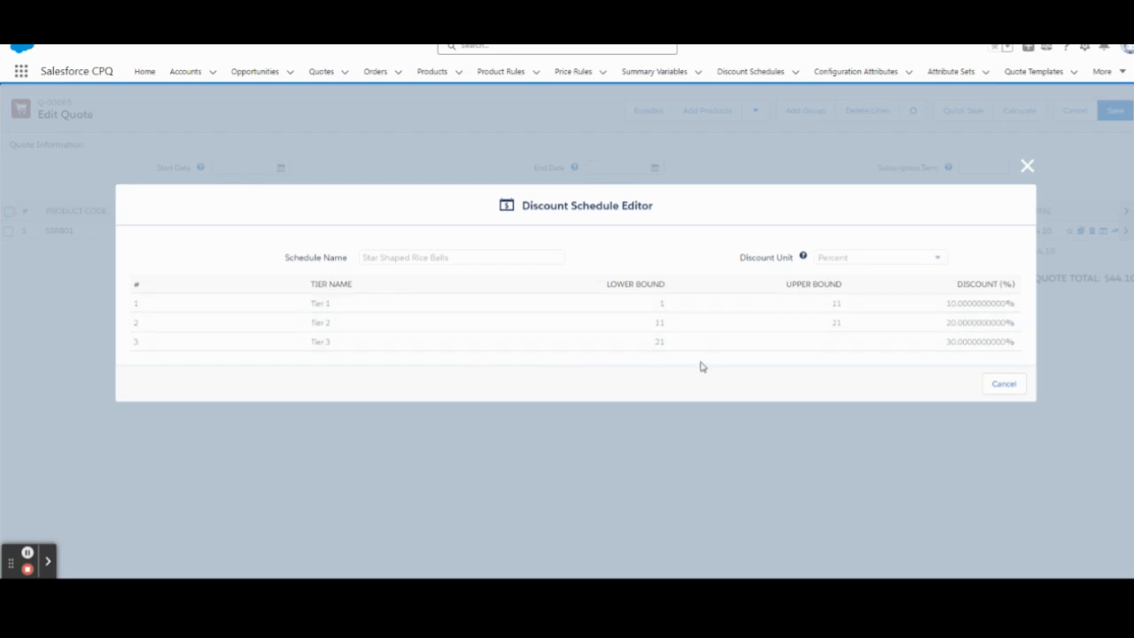
click(1027, 167)
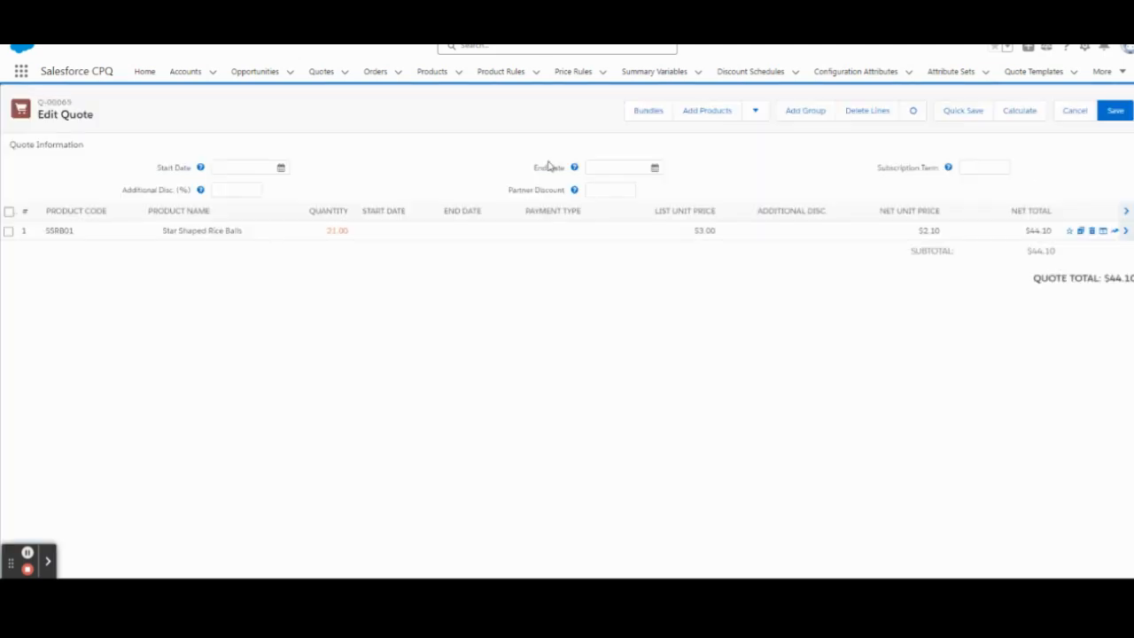
- Set the Star Shaped Rice Balls line's payment type to Grant
click(526, 235)
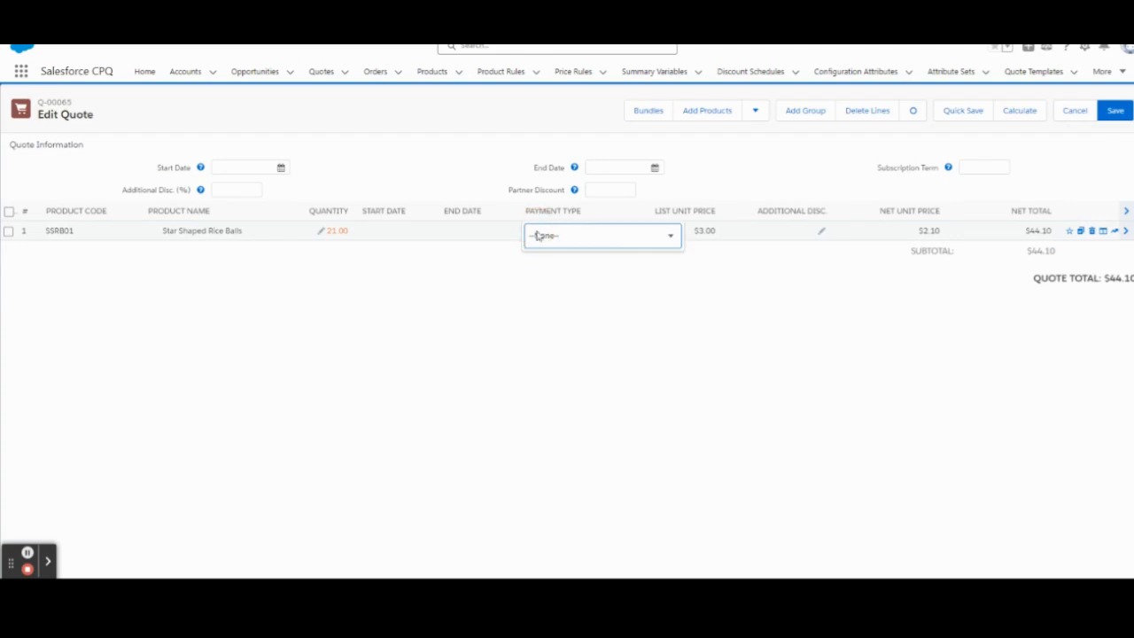
click(560, 234)
click(557, 263)
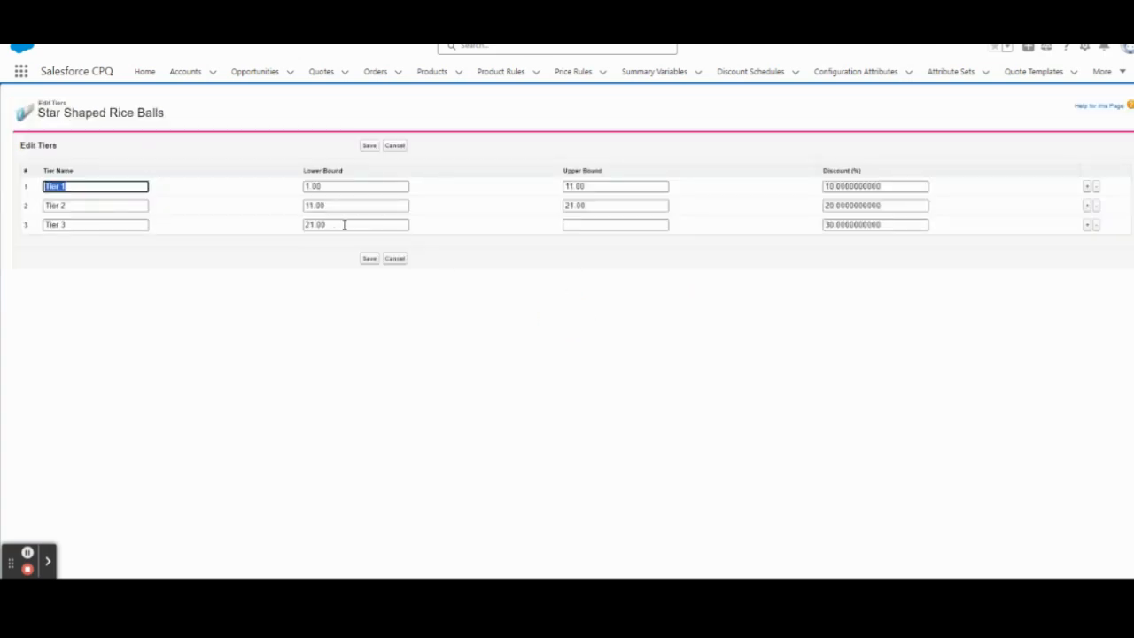
- Leave the tier editing without changes and open the Star Shaped Rice Balls discount schedule record for editing
click(395, 260)
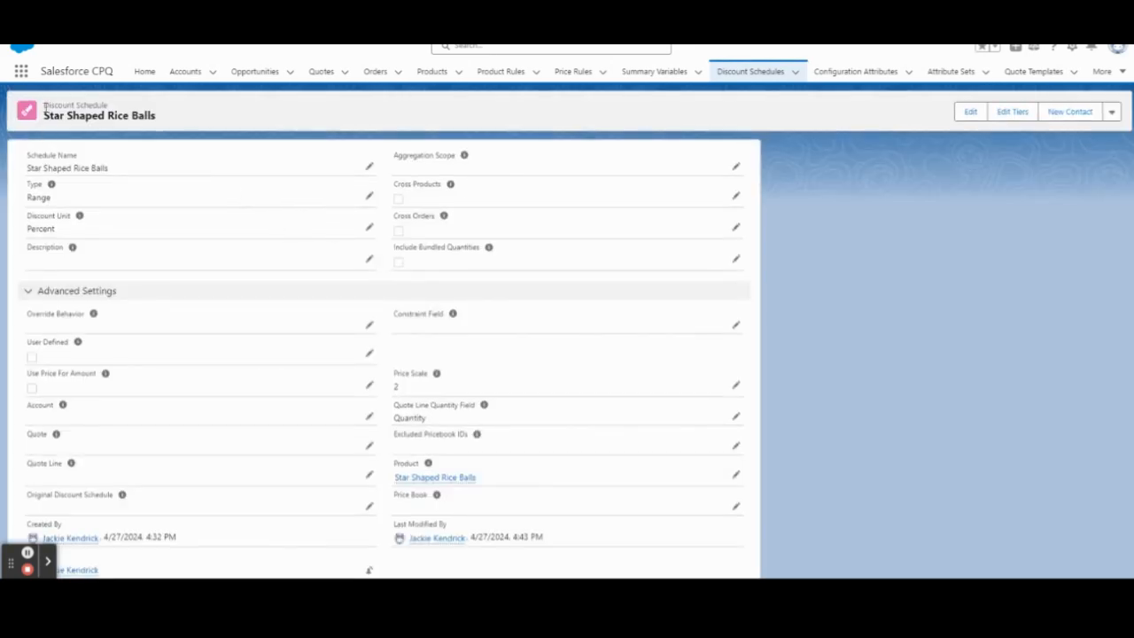
drag(46, 108, 141, 109)
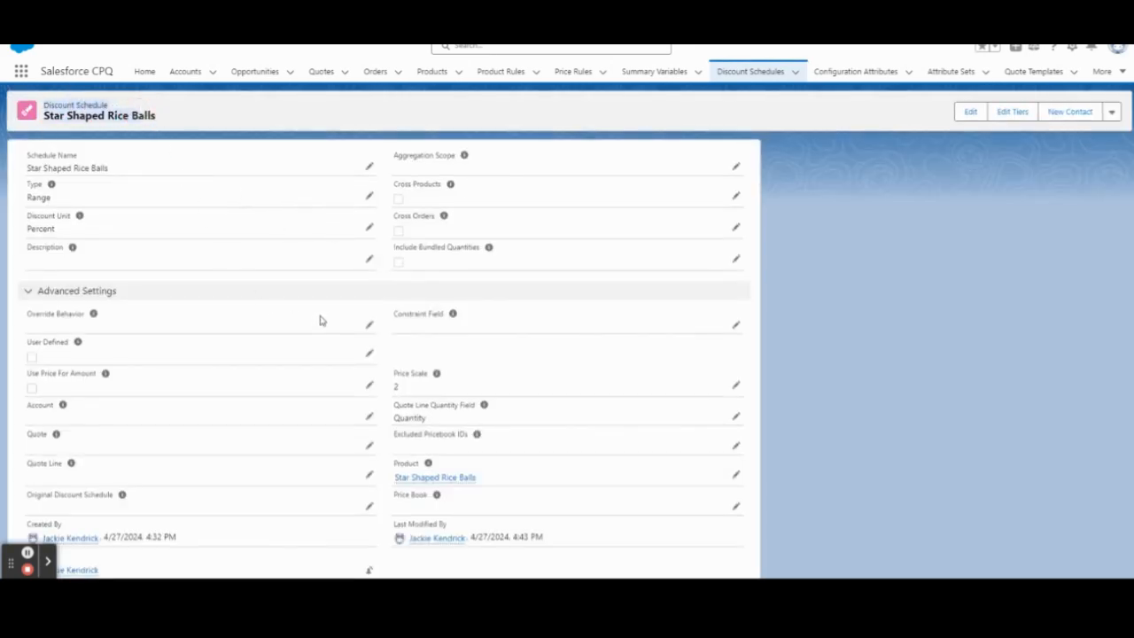
scroll(319, 321, down, 1)
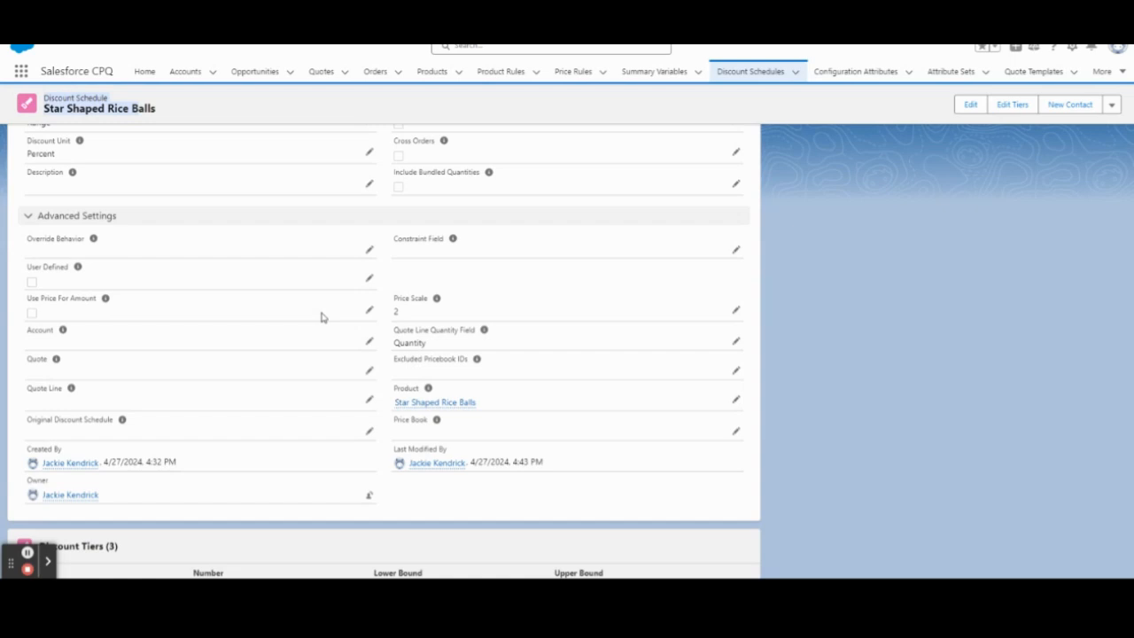
click(969, 106)
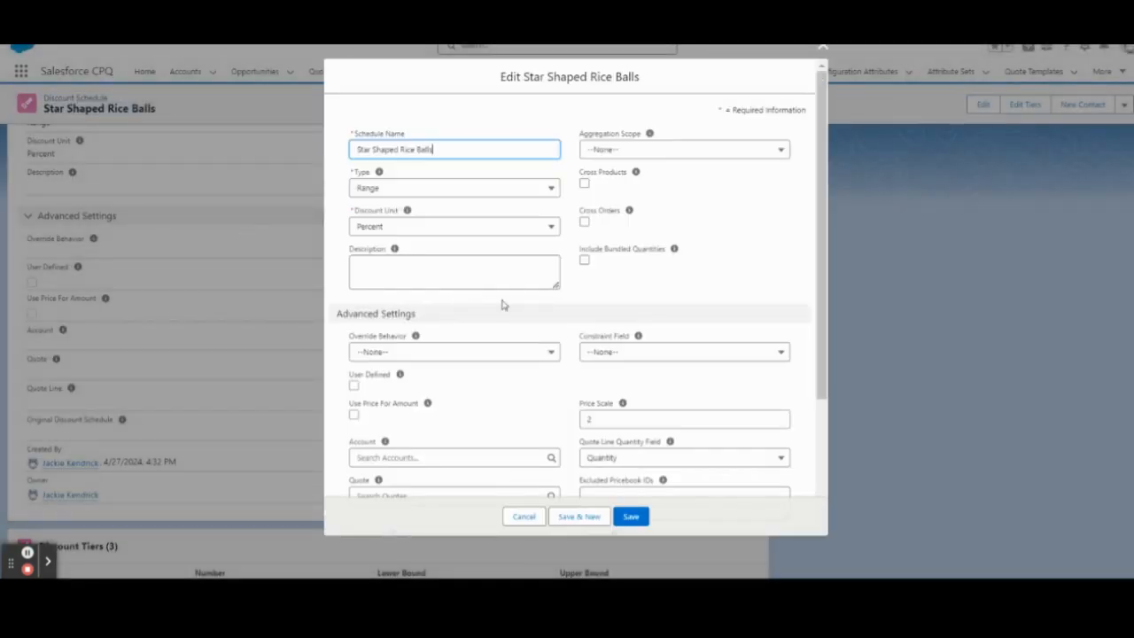
- Set the discount schedule's Override Behavior to Current Tier Only, comparing it with the quote line's schedule, and save the record
drag(349, 337, 407, 340)
click(536, 357)
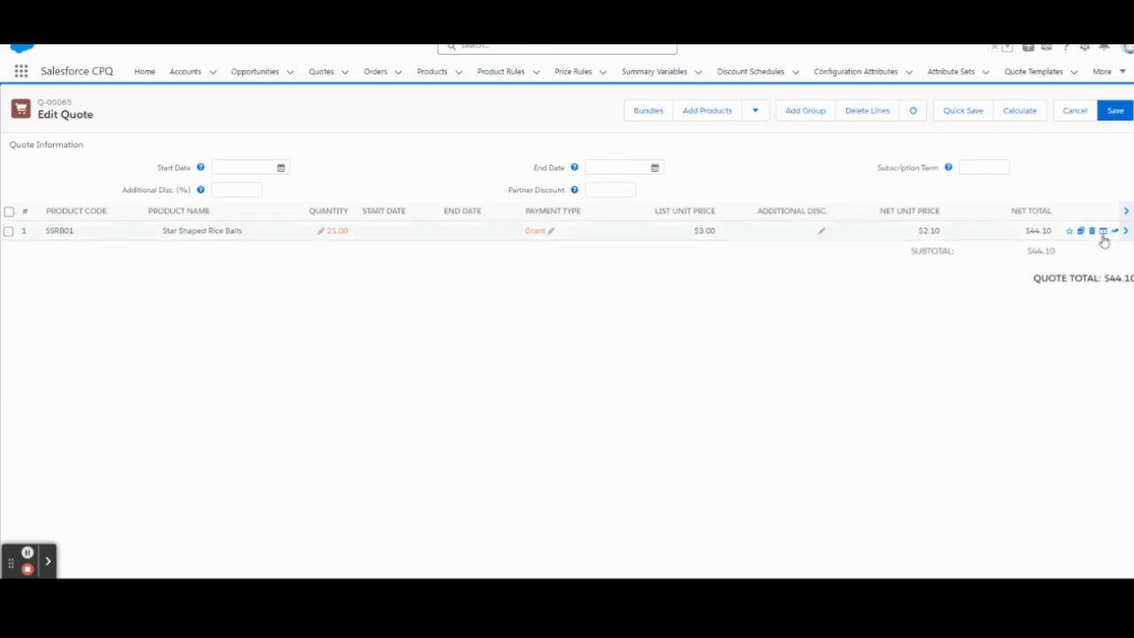
click(1103, 233)
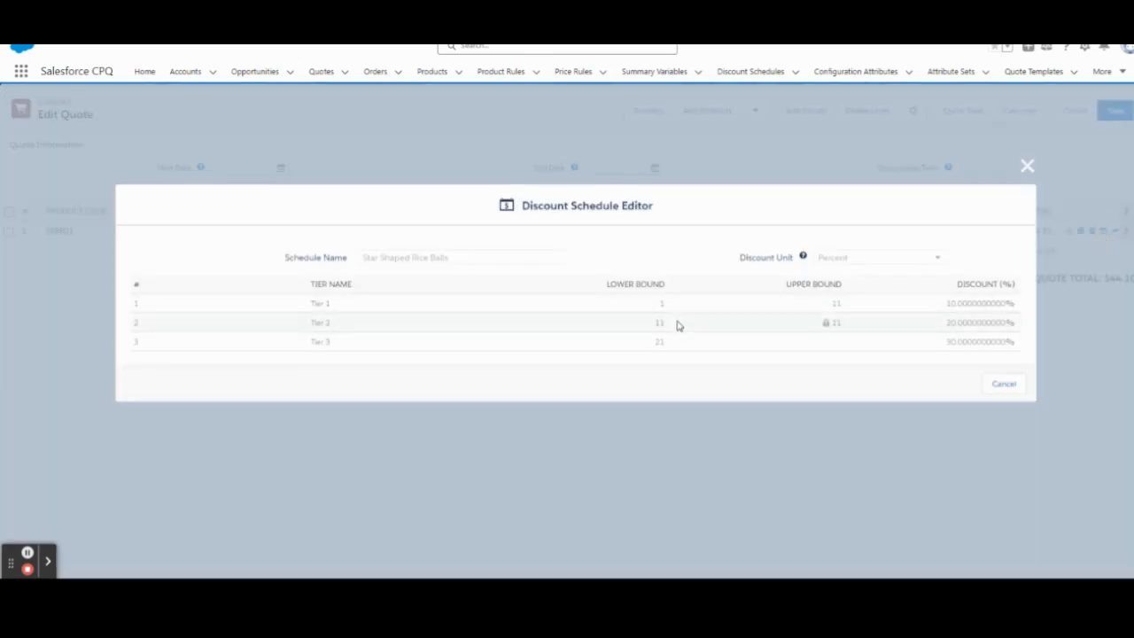
click(1025, 172)
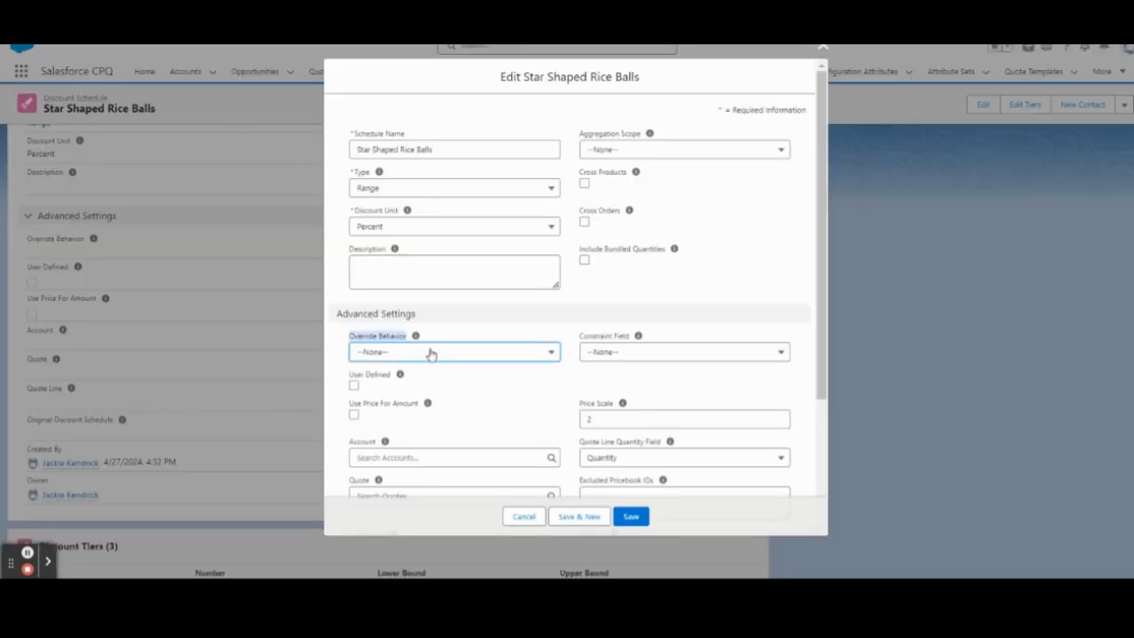
click(430, 352)
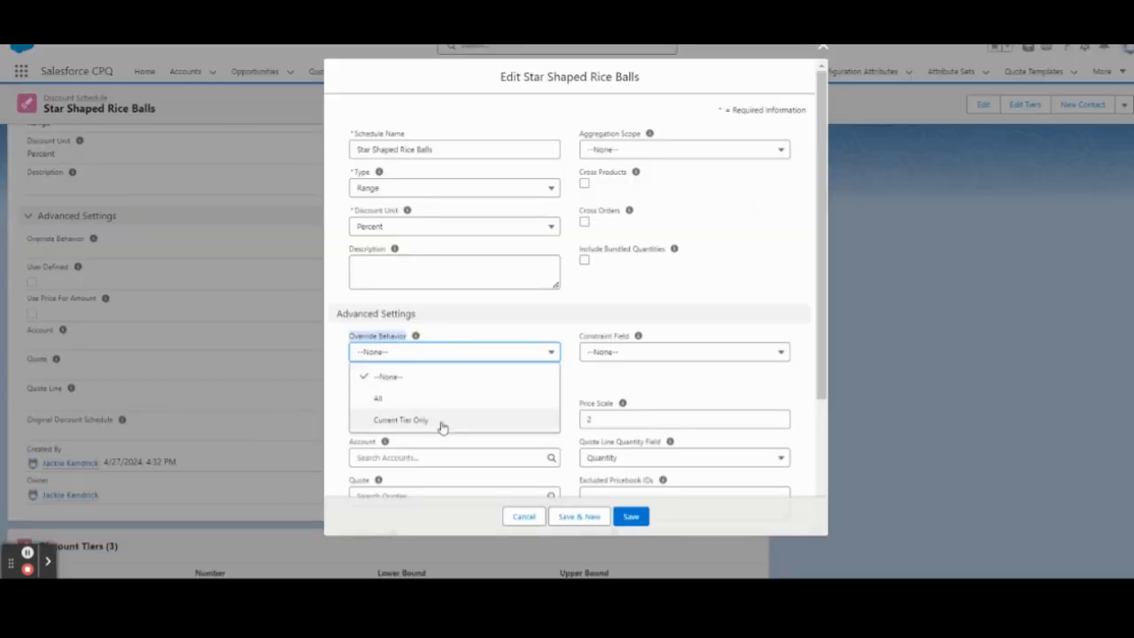
click(440, 421)
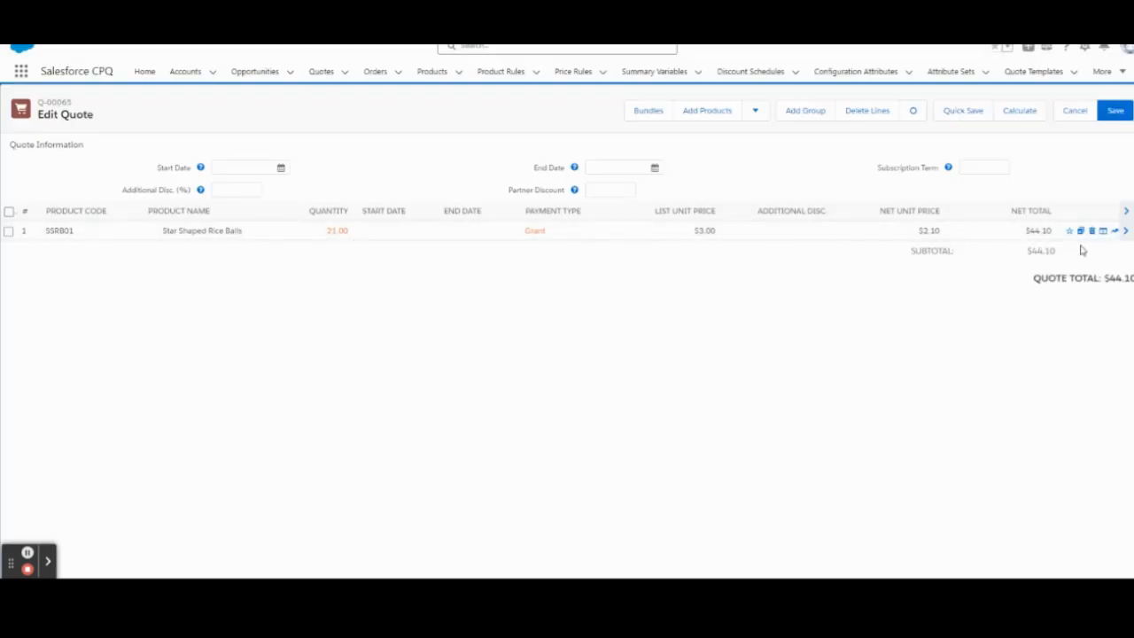
click(1102, 231)
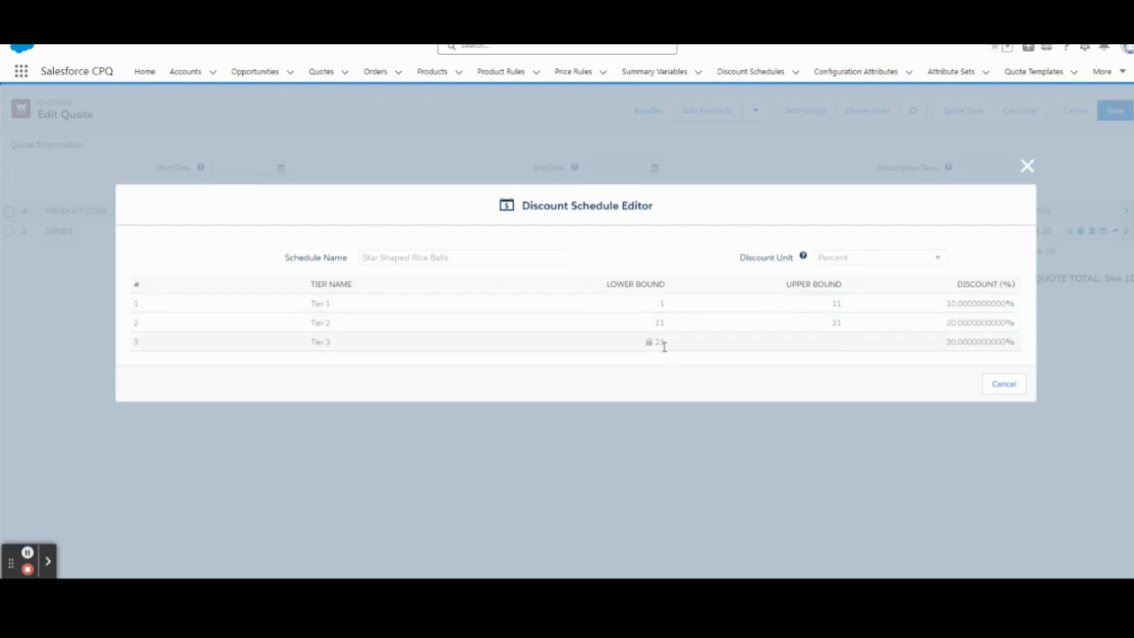
click(1026, 165)
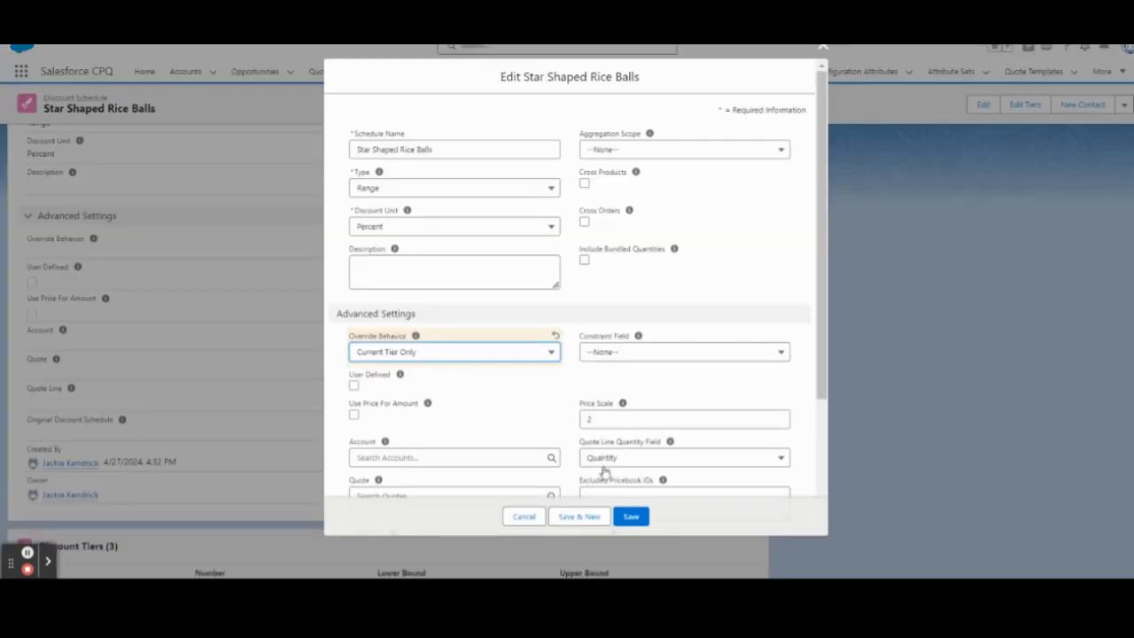
click(631, 515)
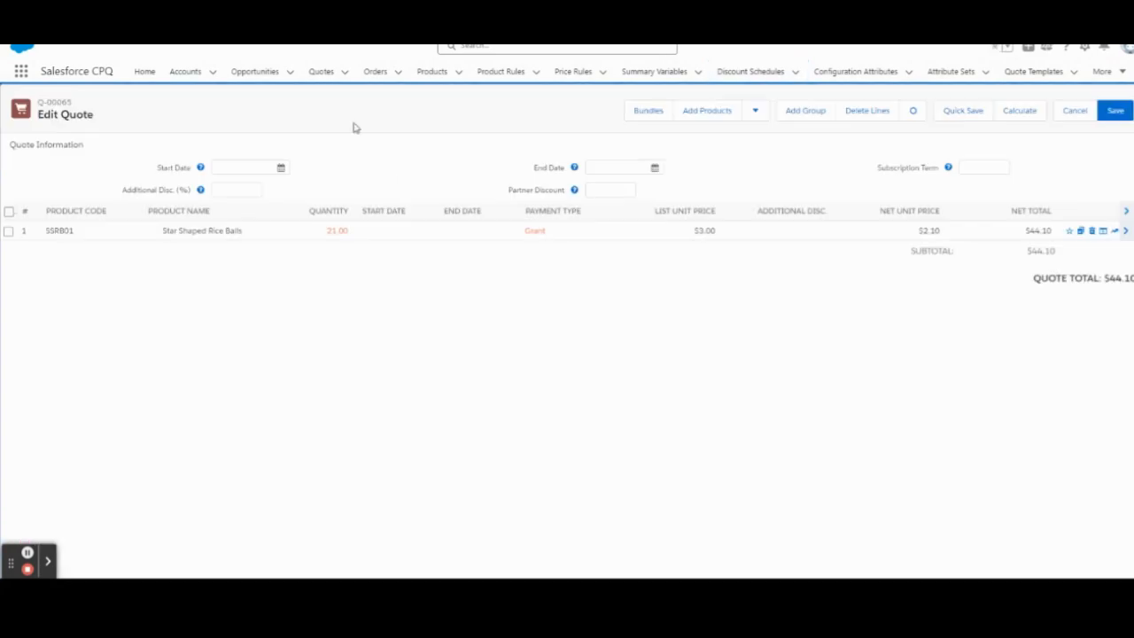
- Quick-save the quote and check the Star Shaped Rice Balls line's discount schedule before and after
click(1102, 230)
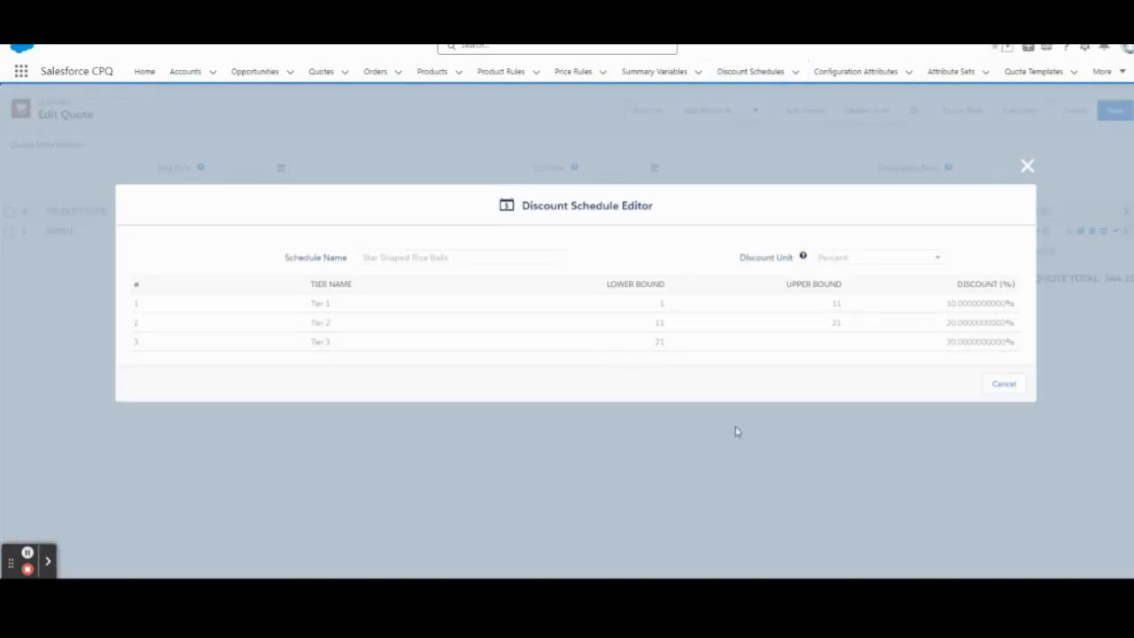
click(764, 442)
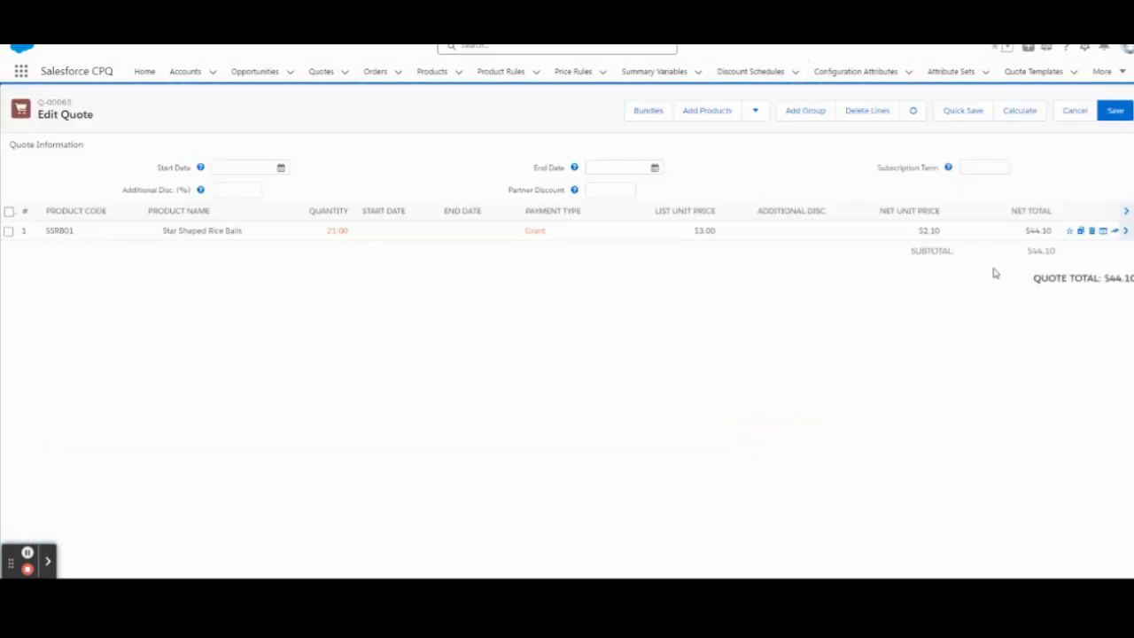
click(957, 113)
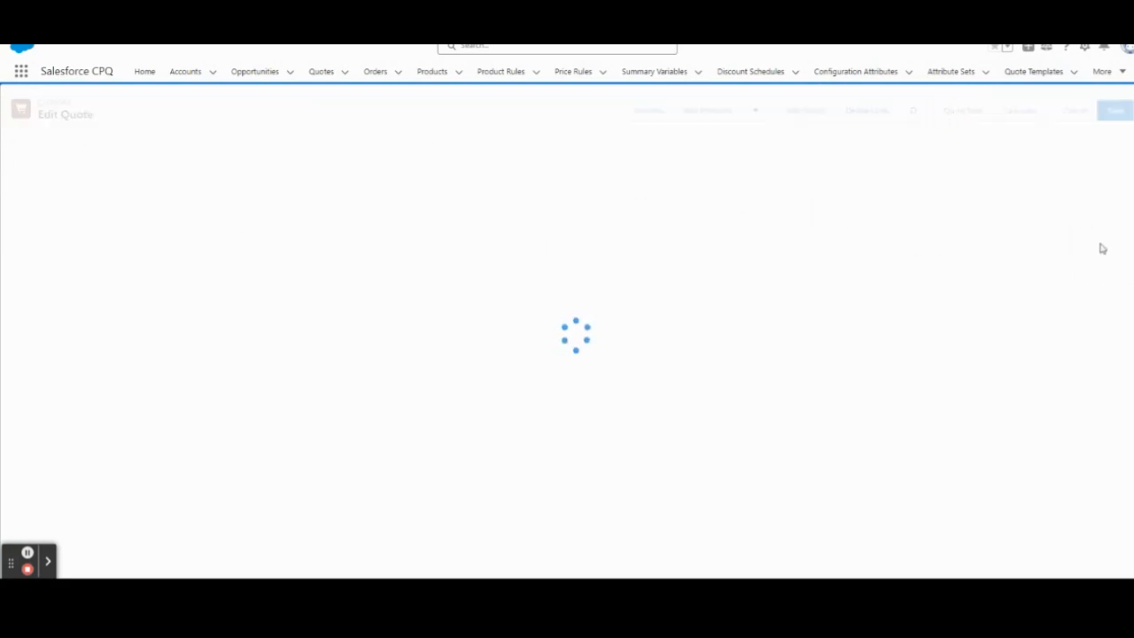
click(1103, 234)
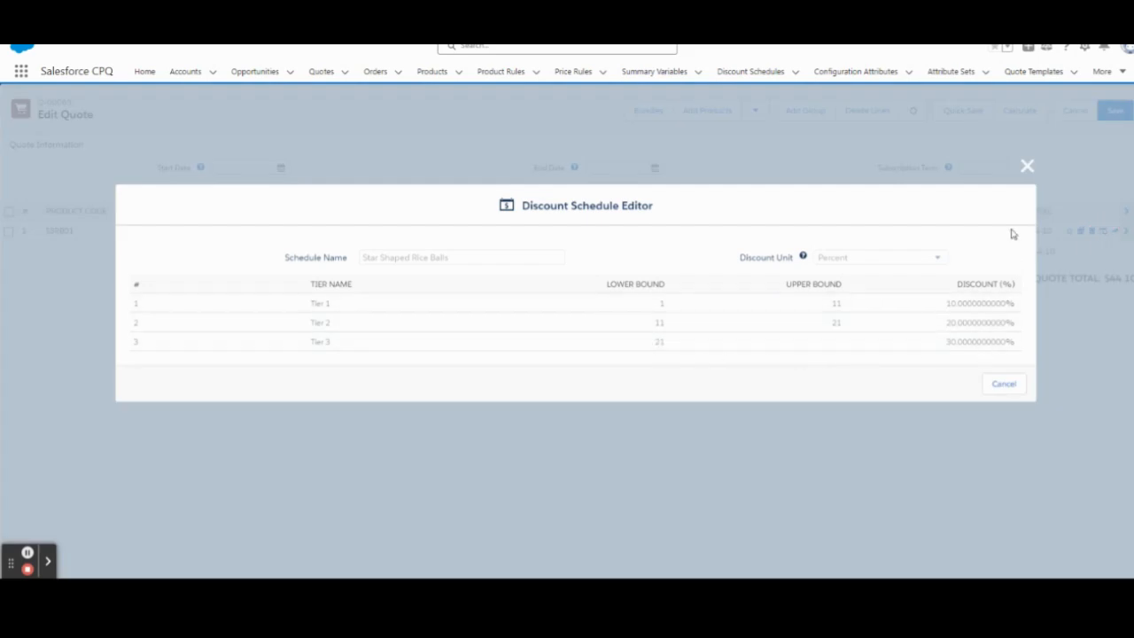
click(1026, 166)
- Save the quote, reopen its line editor and check whether the line's Tier 3 discount can be edited, leaving it unchanged
click(1119, 108)
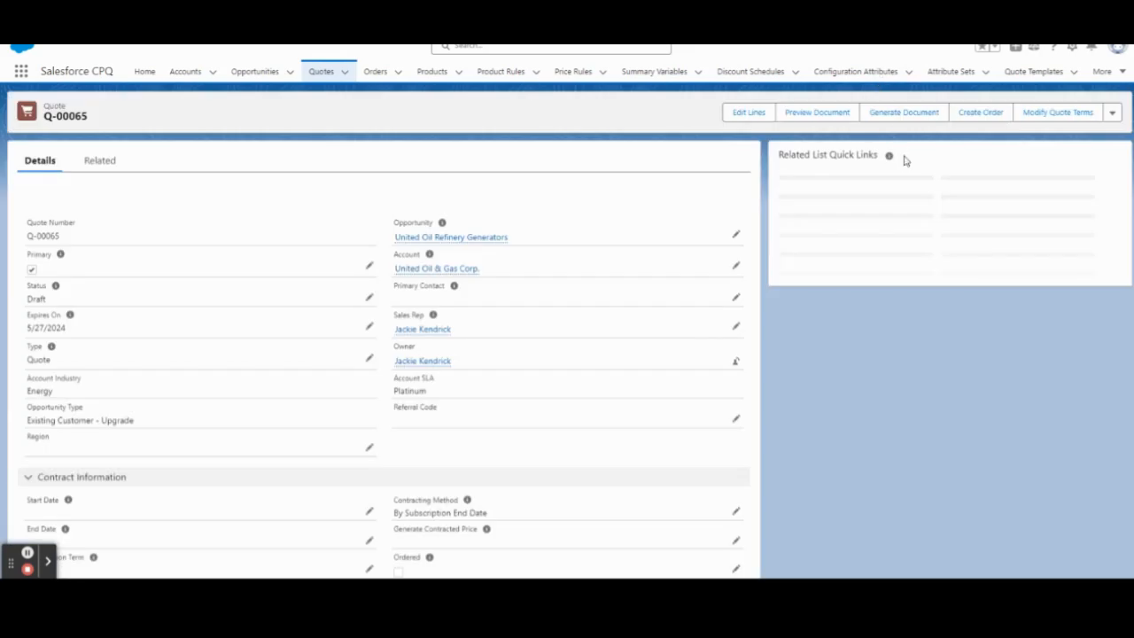
click(839, 113)
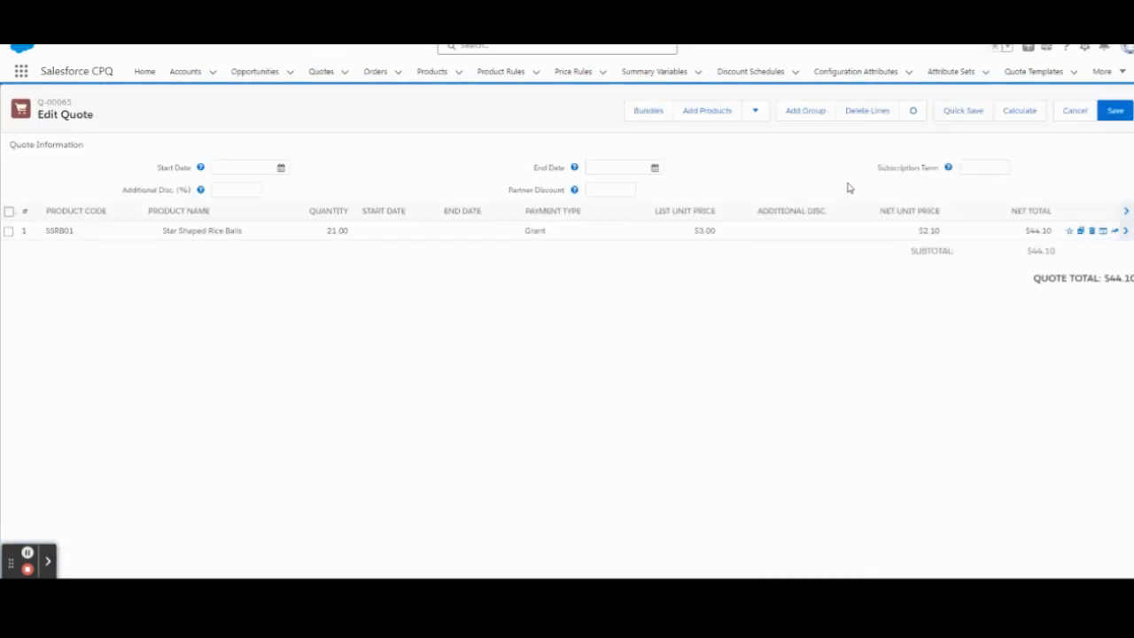
click(1103, 231)
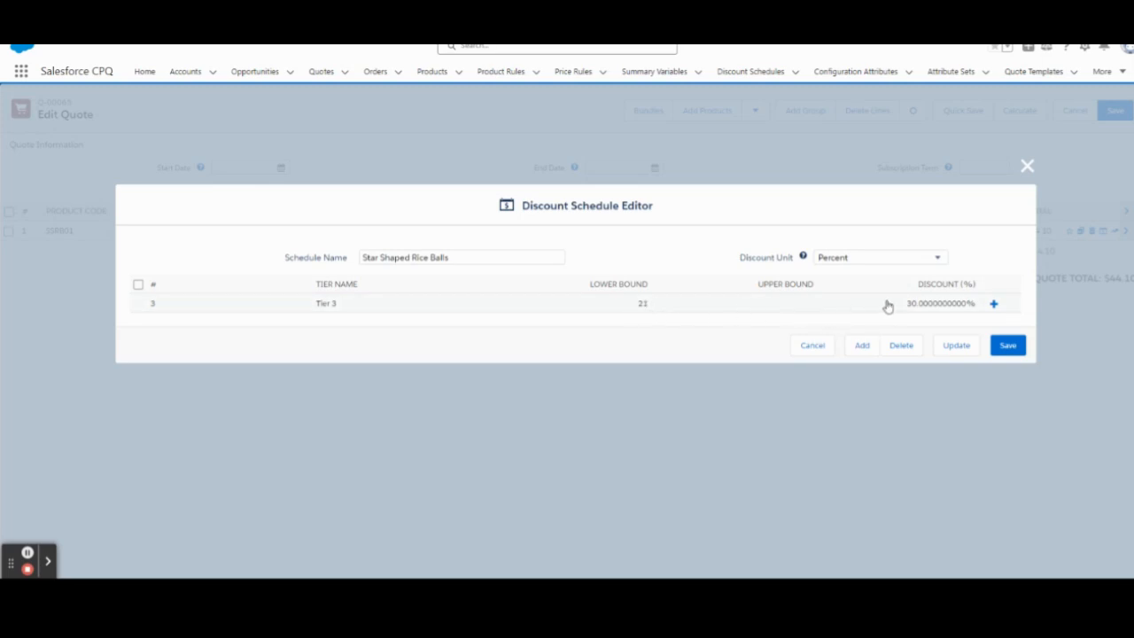
click(939, 302)
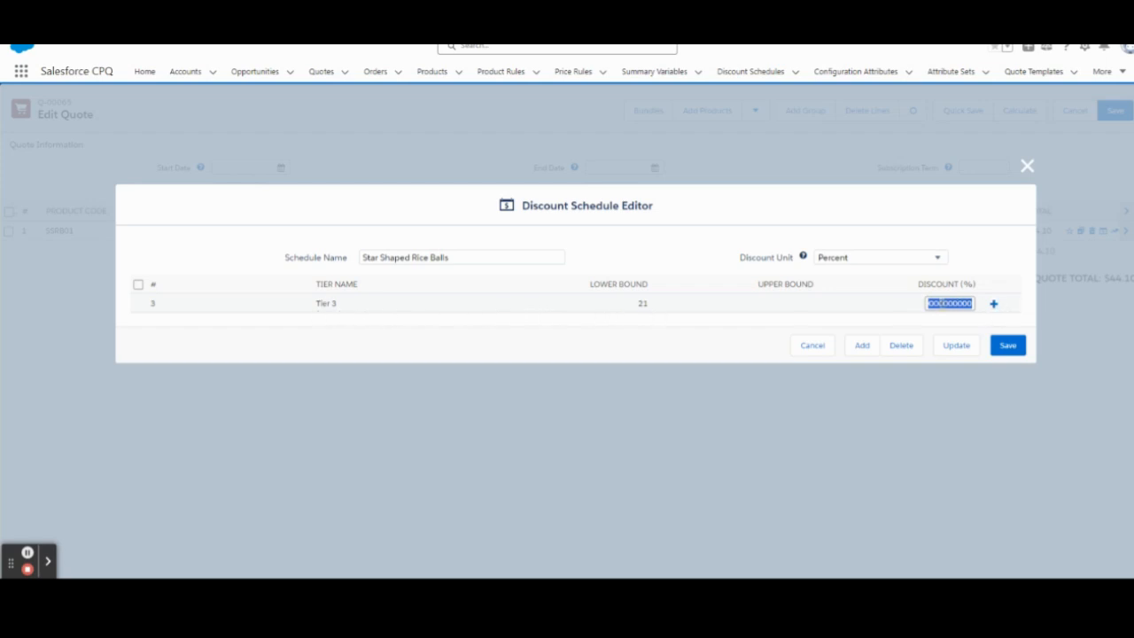
click(958, 228)
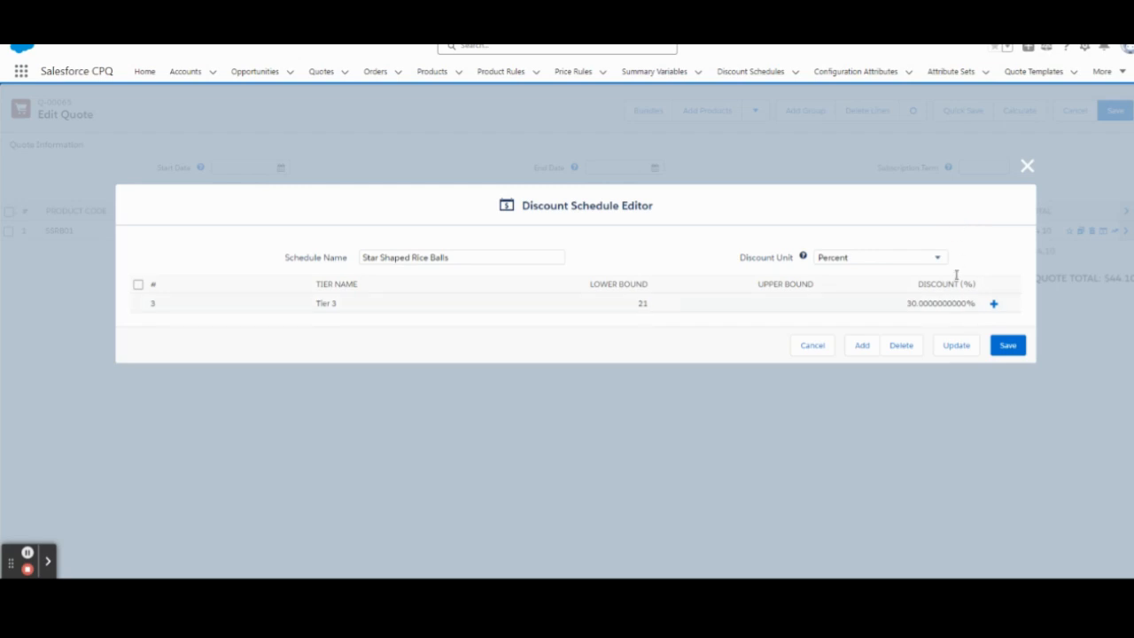
click(1027, 168)
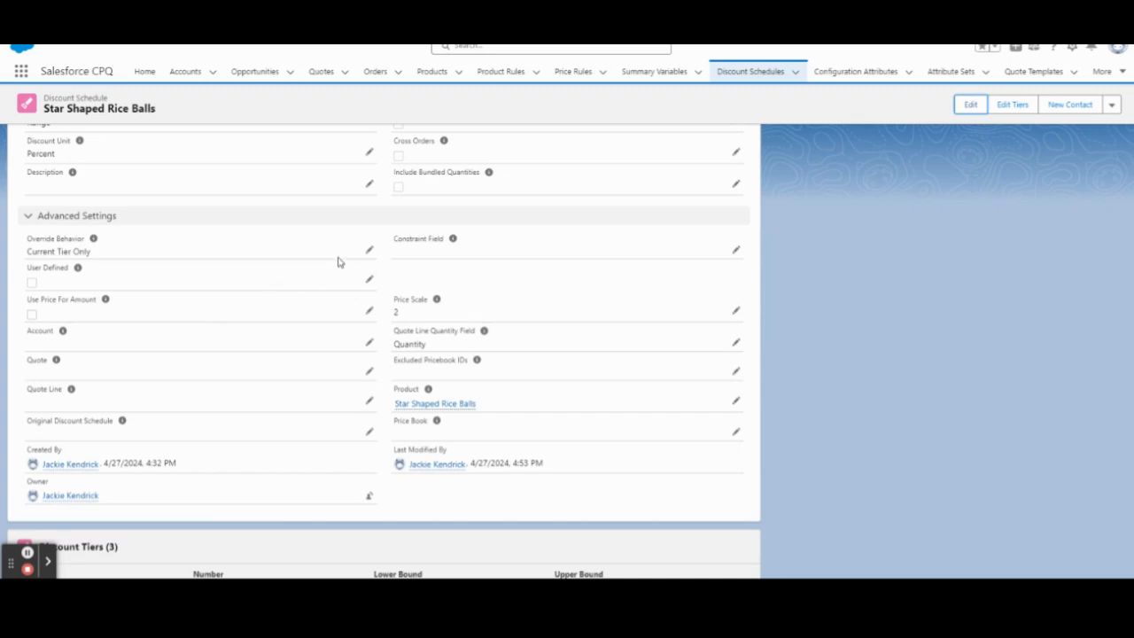
- Set the Override Behavior of the Star Shaped Rice Balls discount schedule to All and save the record
click(371, 251)
click(350, 257)
click(310, 304)
click(407, 564)
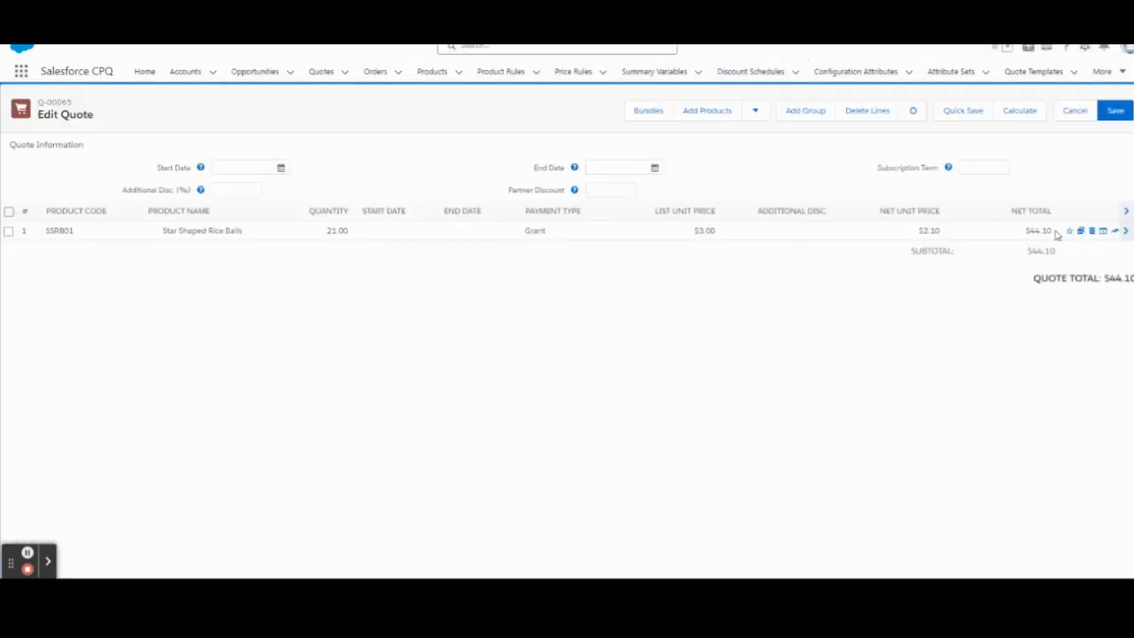
- Reload the quote's line editor and open the line's discount schedule to check that its tiers can be edited
click(1075, 110)
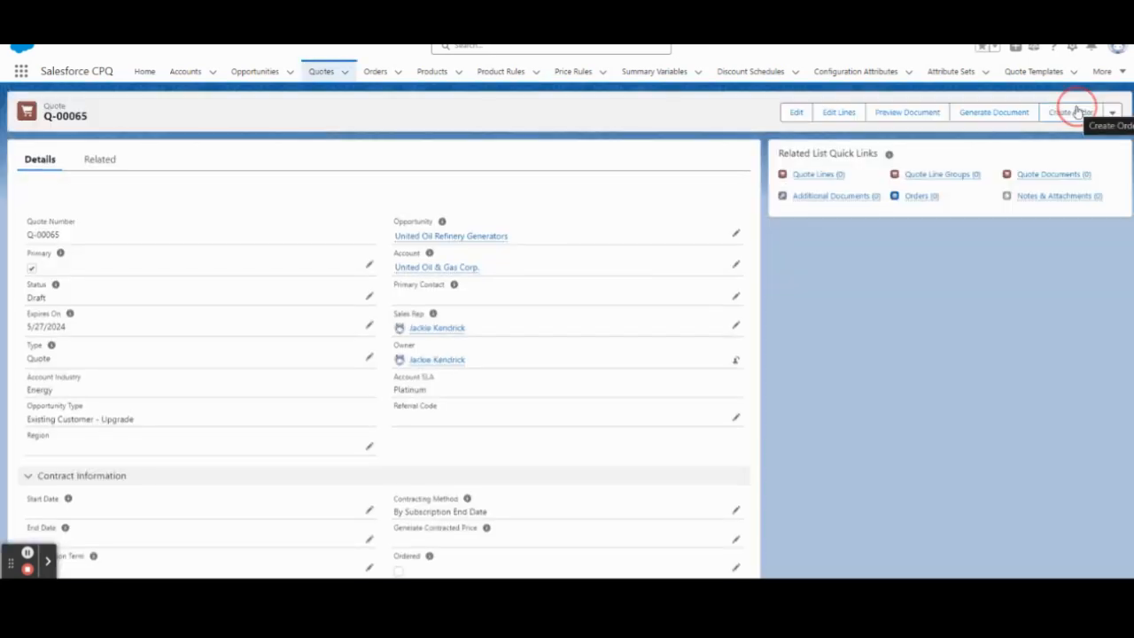
click(838, 113)
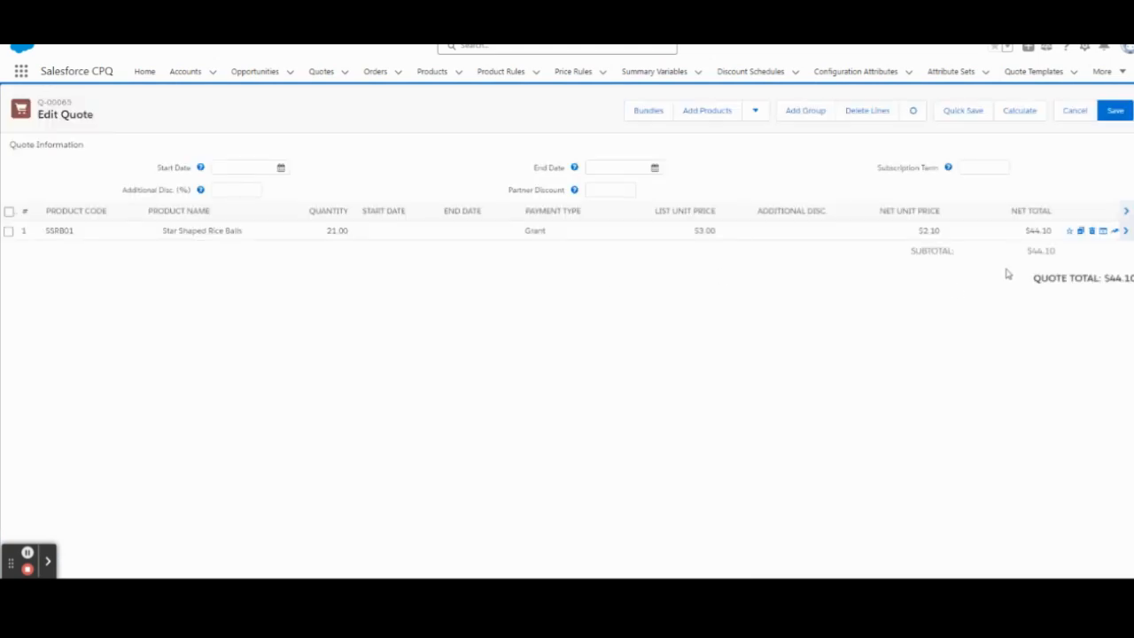
click(1107, 231)
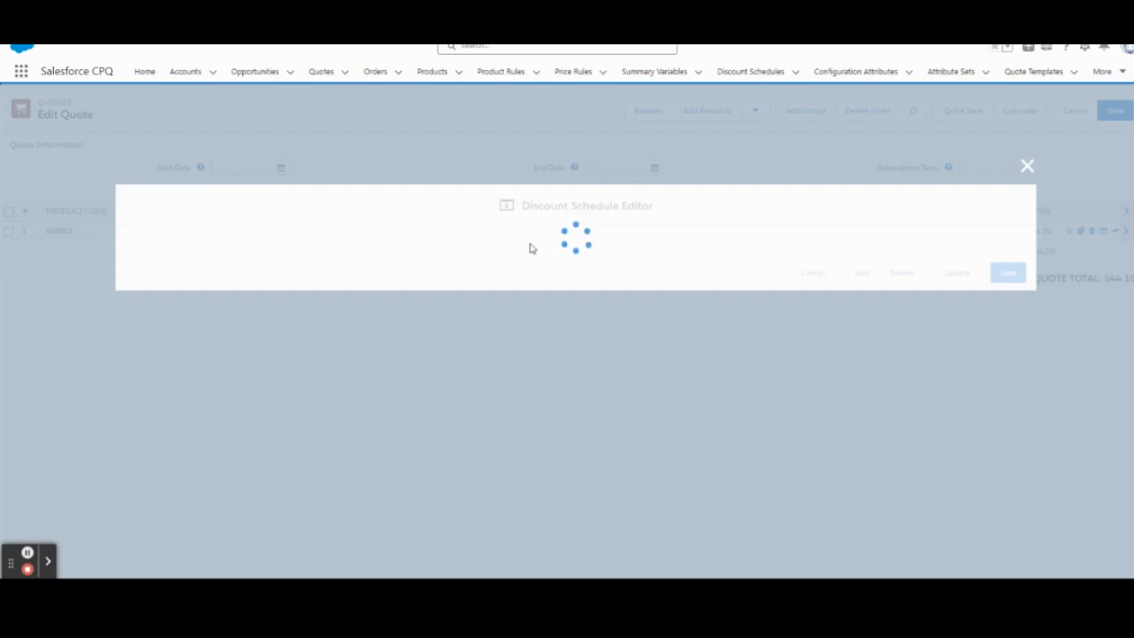
click(955, 315)
click(816, 225)
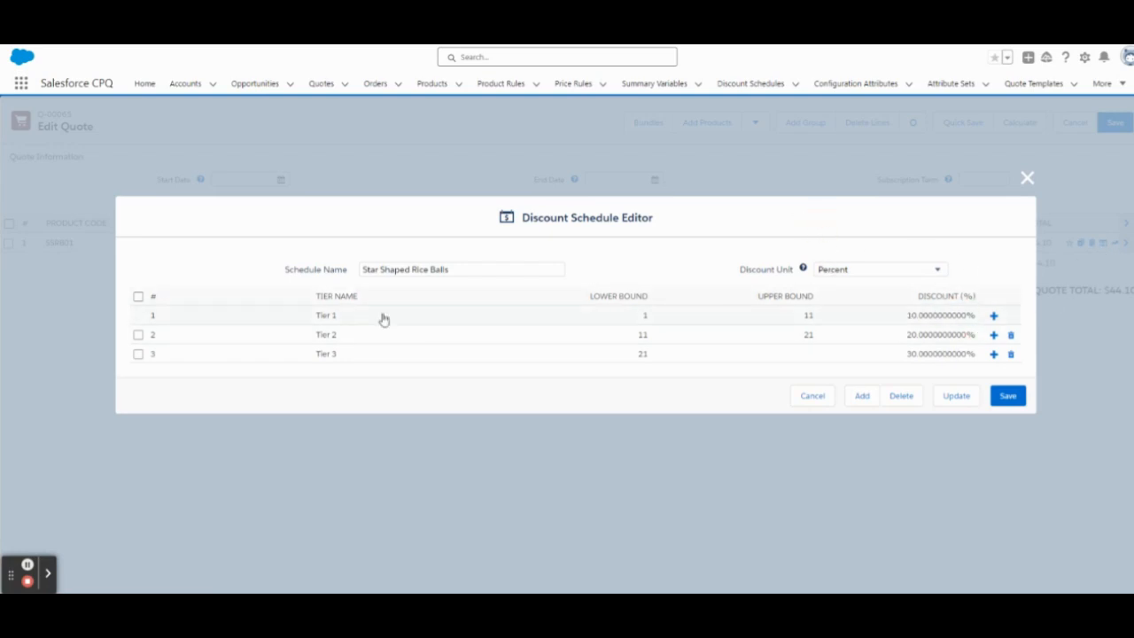
- Set the Tier 3 discount in the quote line's discount schedule to 50%
click(929, 358)
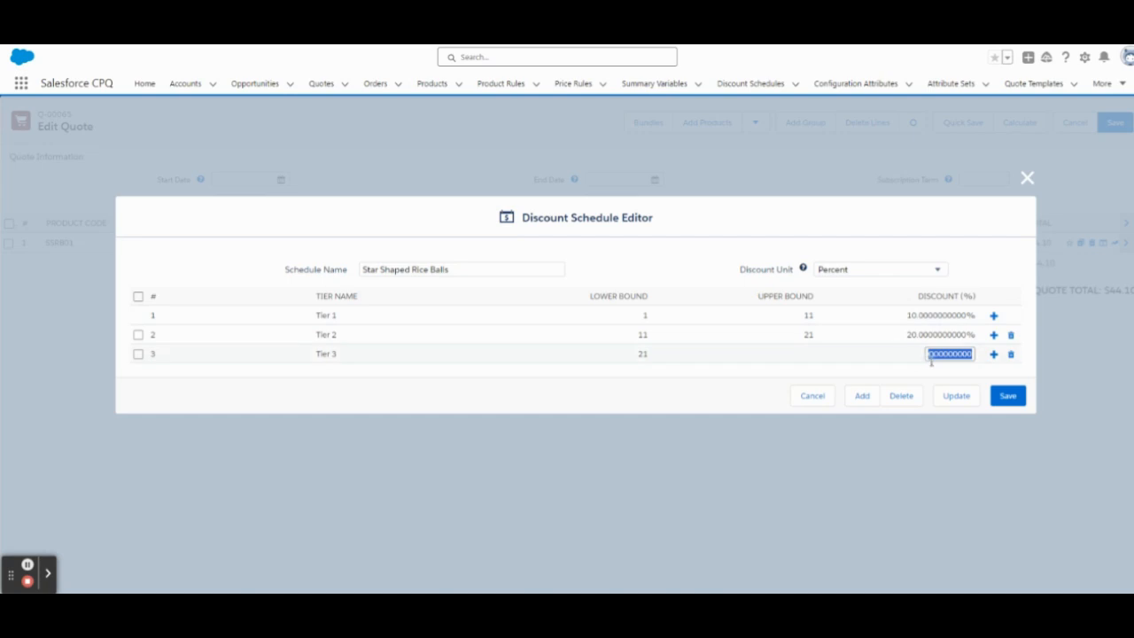
text(1)
click(871, 232)
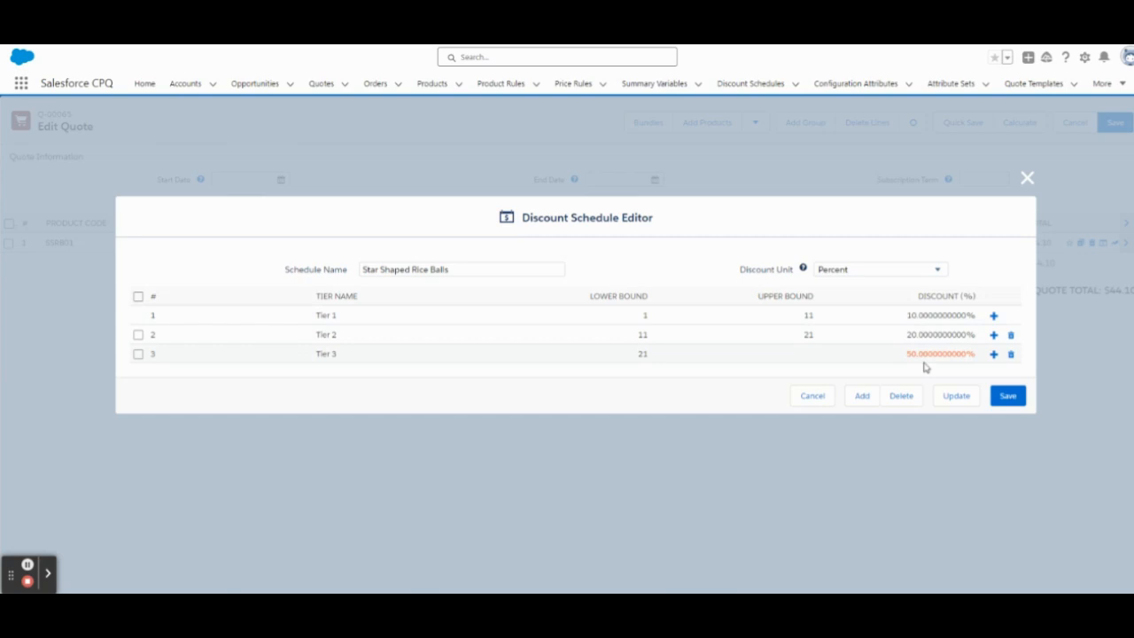
- Save the edited discount schedule for the quote line and save the quote
click(1013, 399)
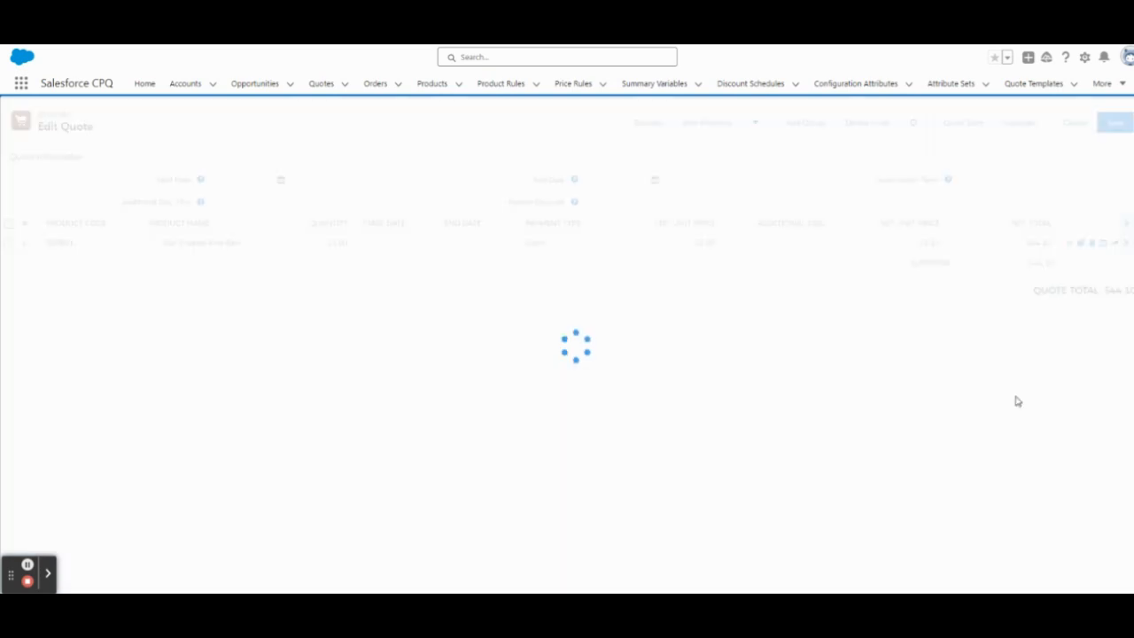
click(1113, 123)
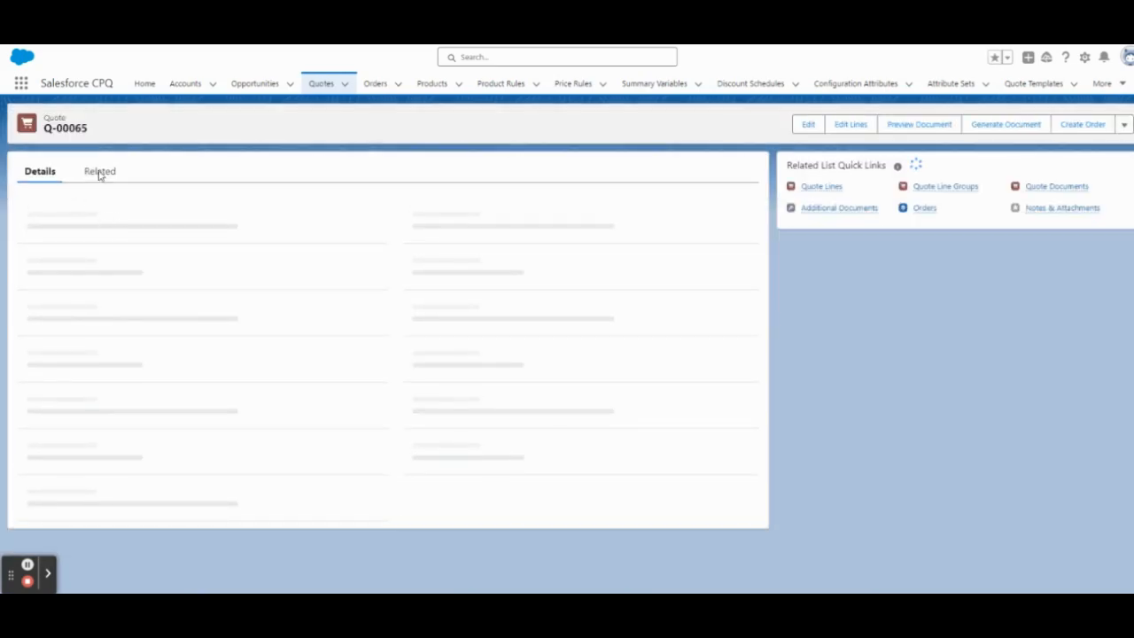
- Open the quote's Star Shaped Rice Balls line record and examine the Discount Tier in its Discount Information section
click(103, 174)
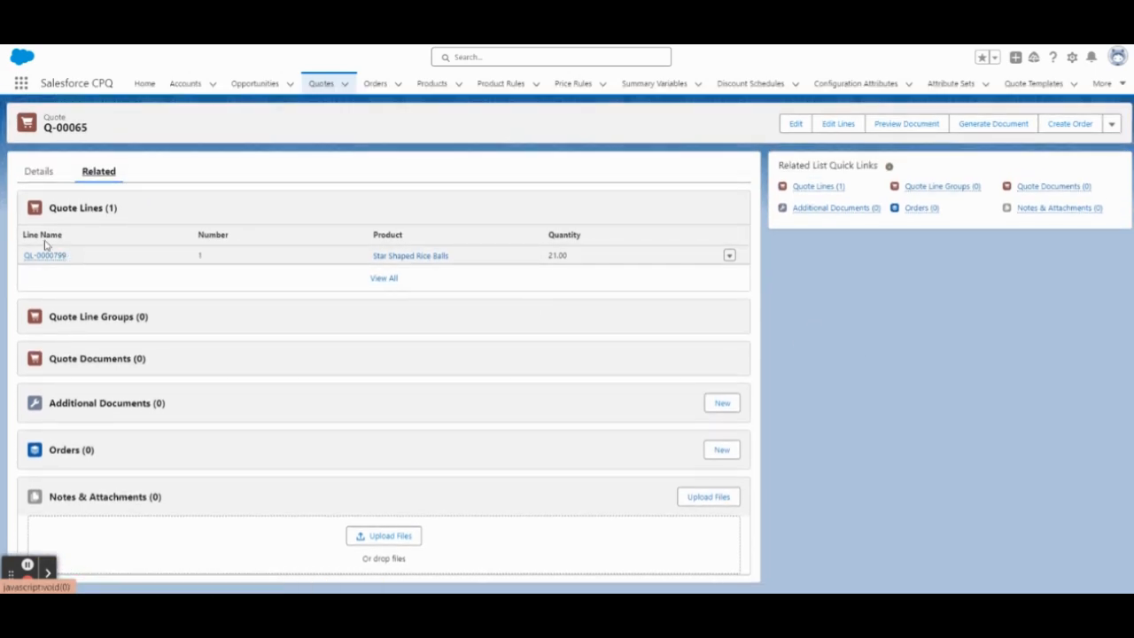
click(46, 257)
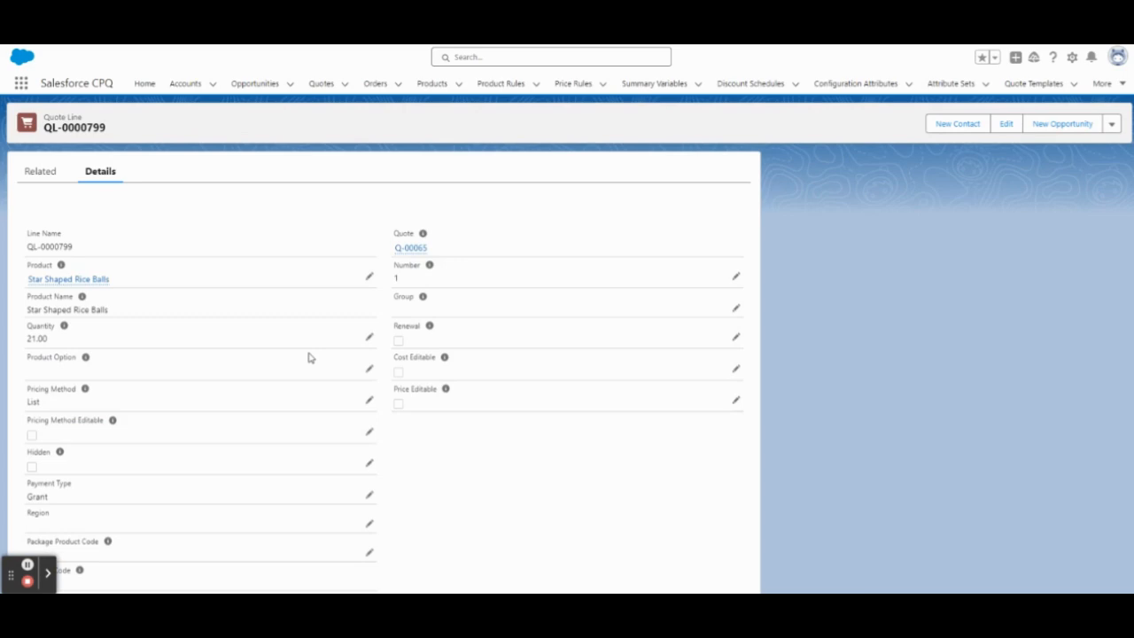
scroll(309, 357, down, 10)
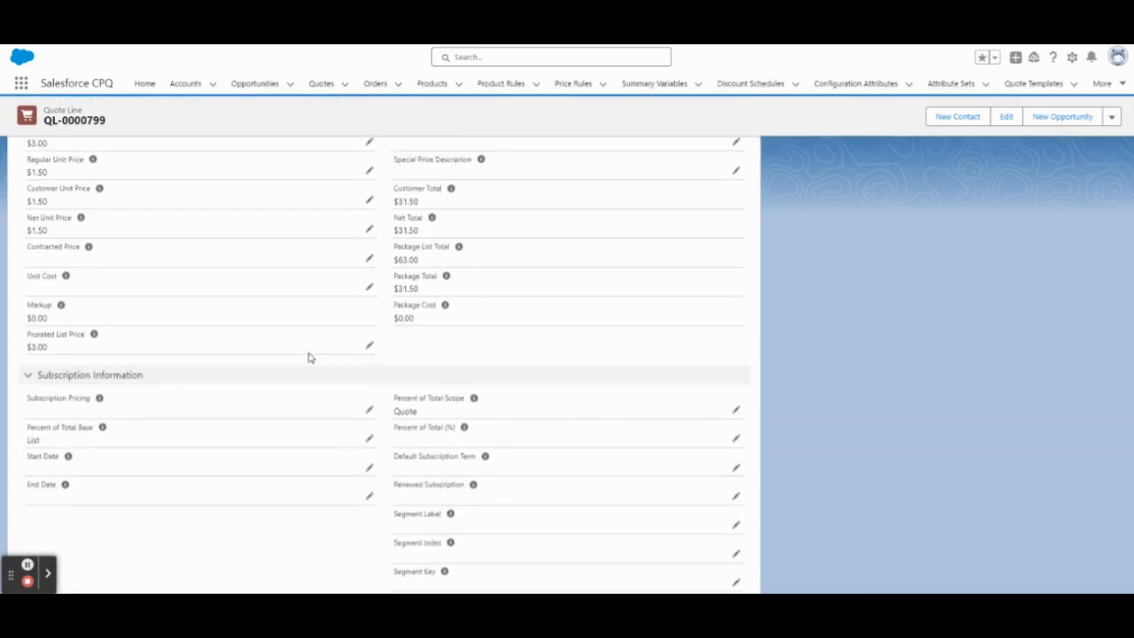
scroll(309, 357, down, 3)
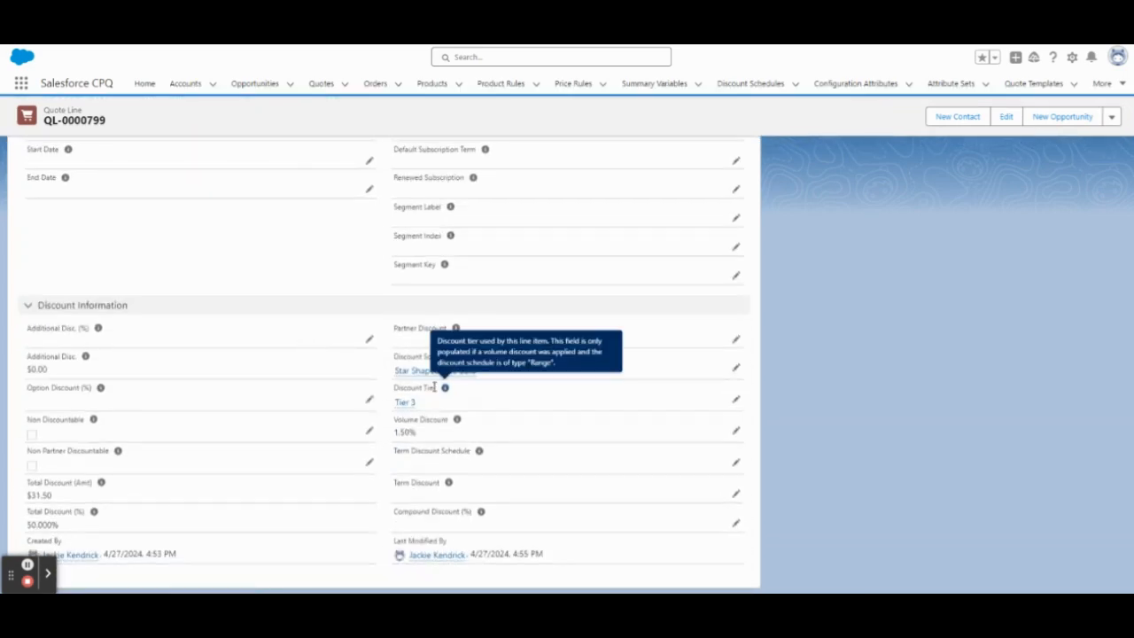
drag(391, 392, 436, 390)
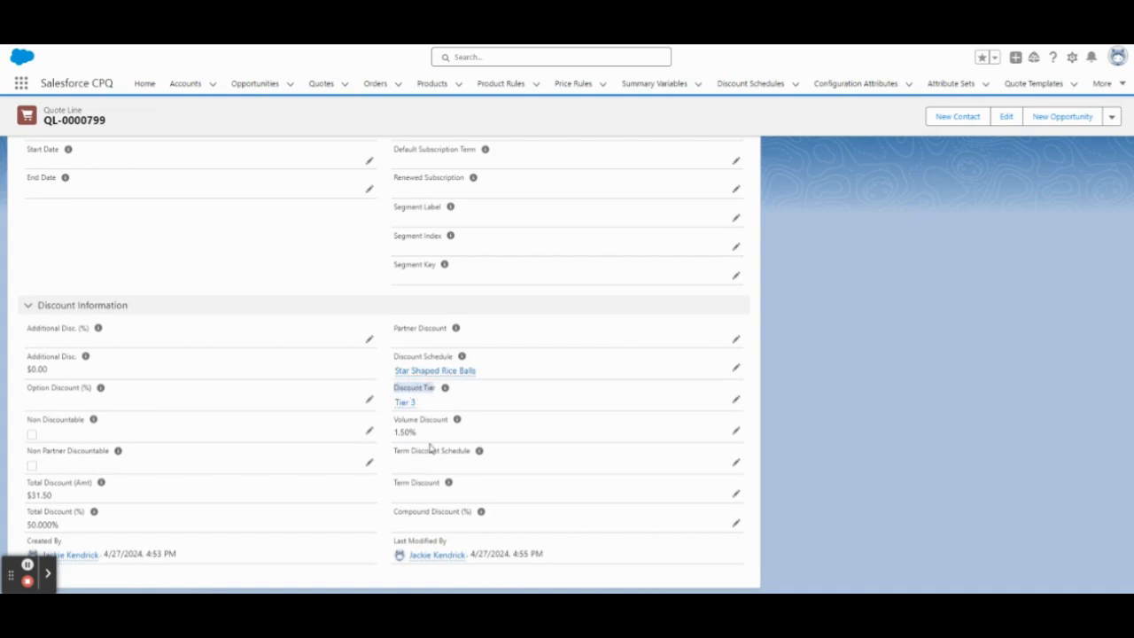
- View the Tier 3 discount tier record linked from the quote line, closing it when done
mouse_move(412, 405)
click(404, 403)
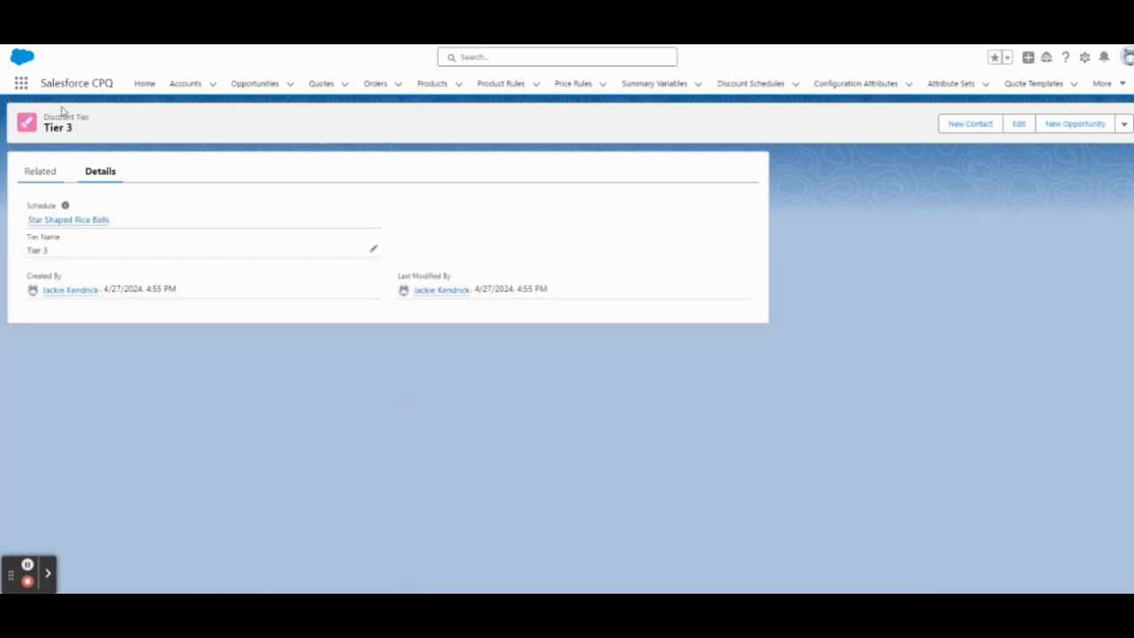
key(ctrl+w)
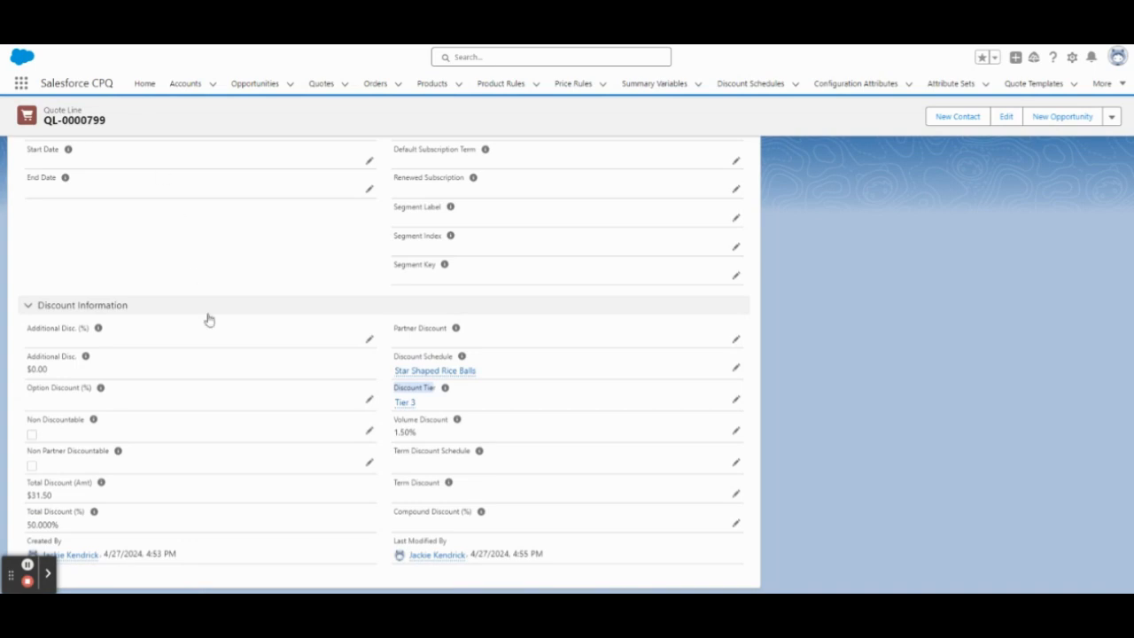
- Open the discount schedule linked to the quote line and review its discount tiers and advanced settings, including User Defined
click(434, 371)
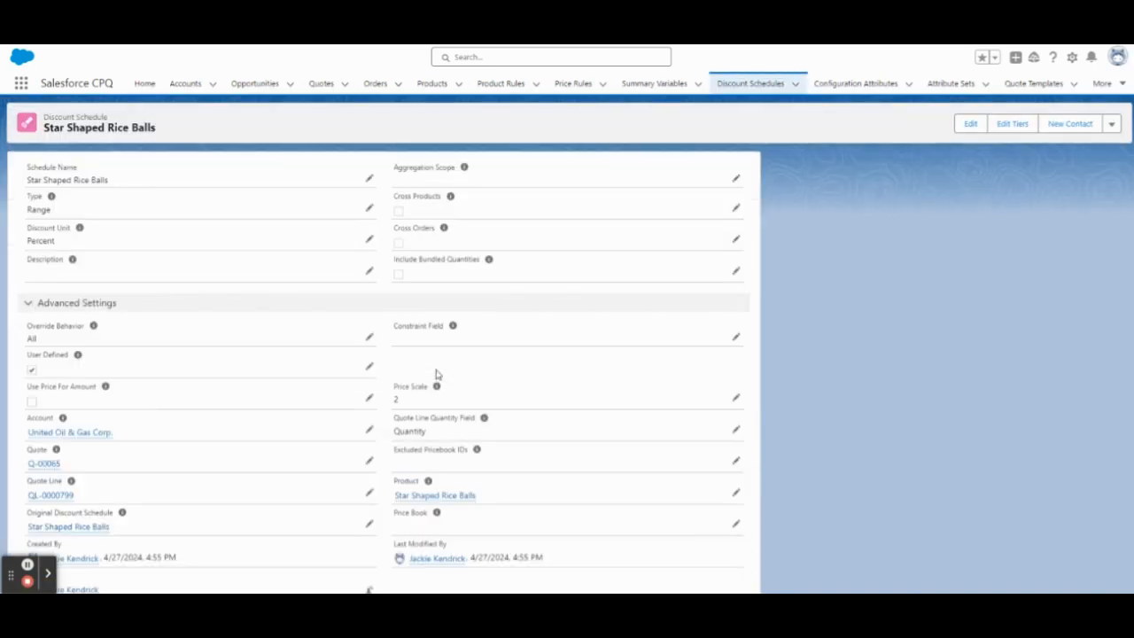
scroll(436, 374, down, 3)
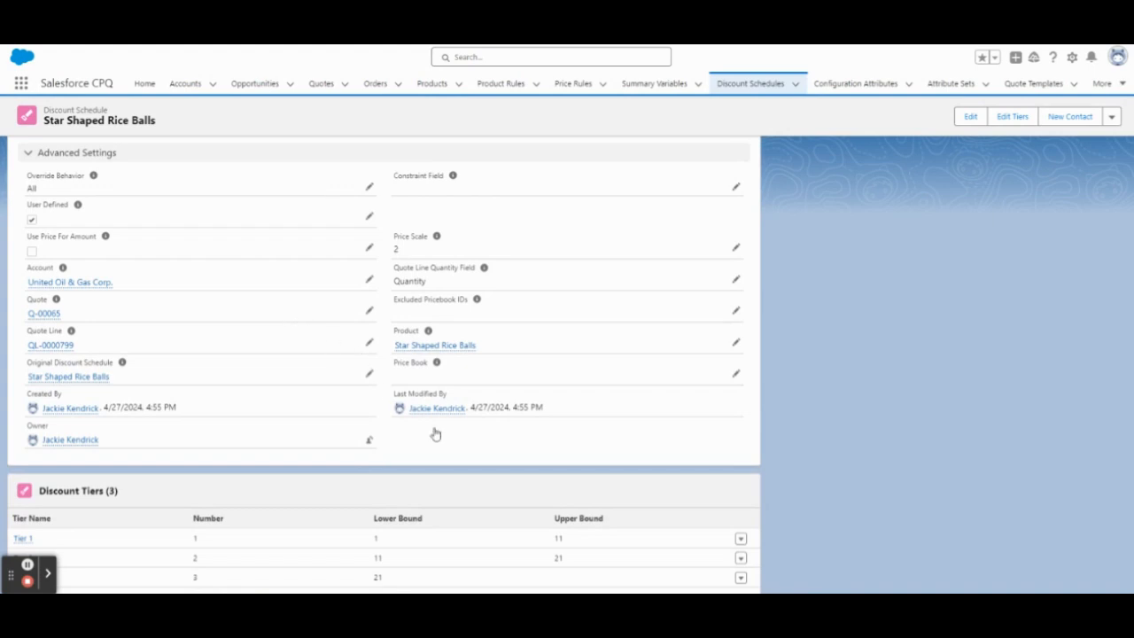
scroll(868, 387, down, 3)
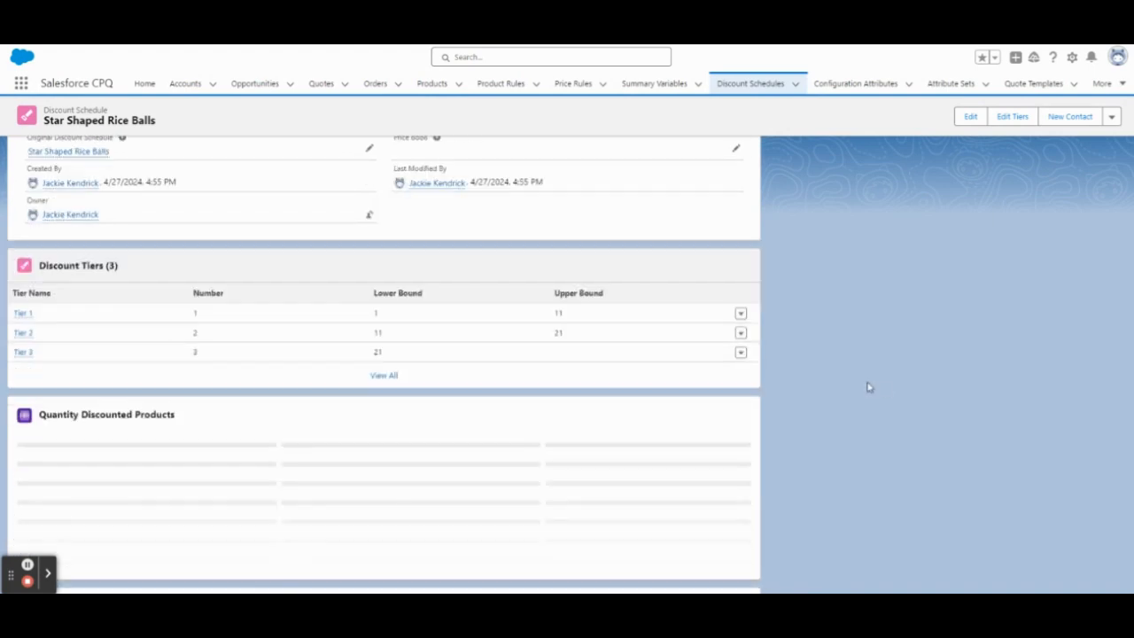
scroll(868, 387, up, 4)
scroll(867, 386, up, 1)
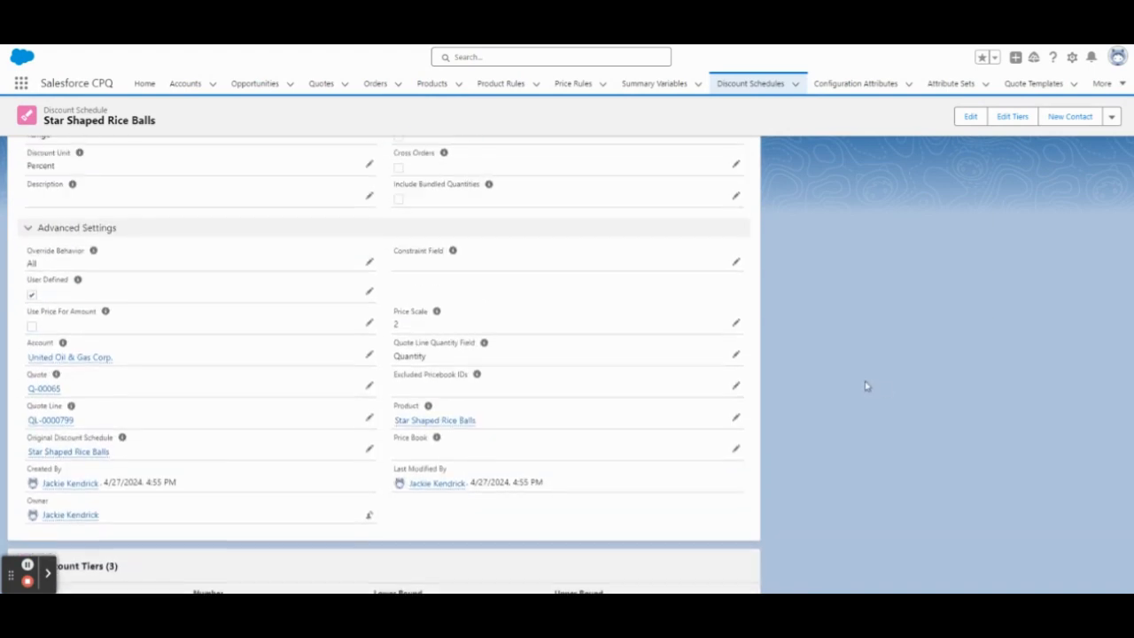
scroll(867, 386, up, 3)
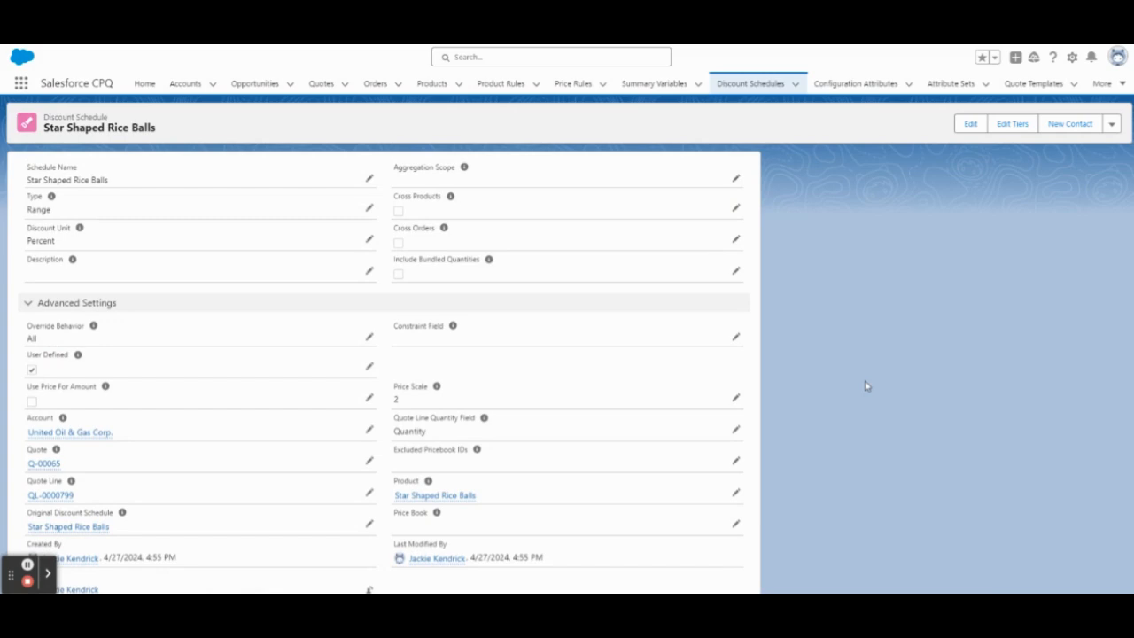
drag(29, 354, 67, 356)
- From the recently viewed discount schedules, open the second Star Shaped Rice Balls schedule in a new browser tab
click(742, 84)
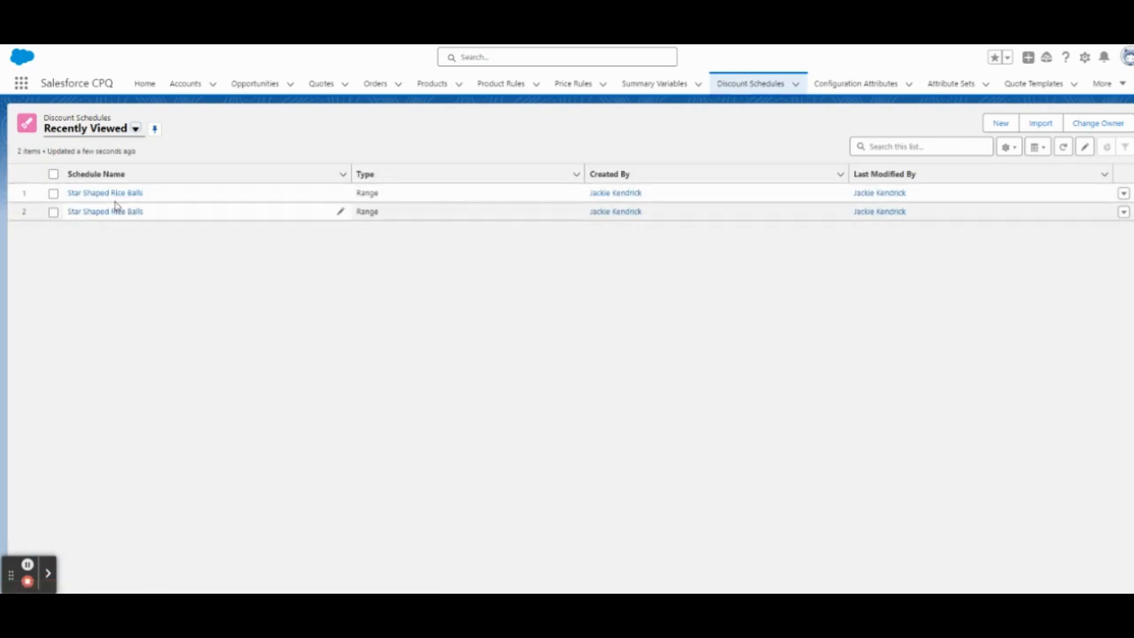
right_click(113, 196)
key(Escape)
right_click(114, 215)
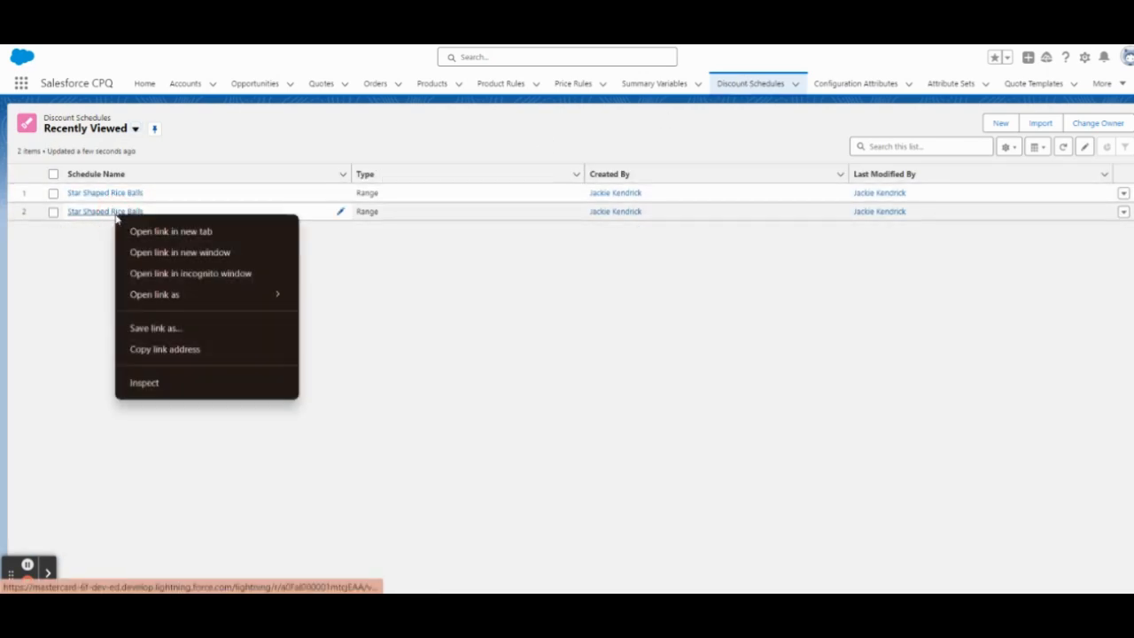
click(157, 230)
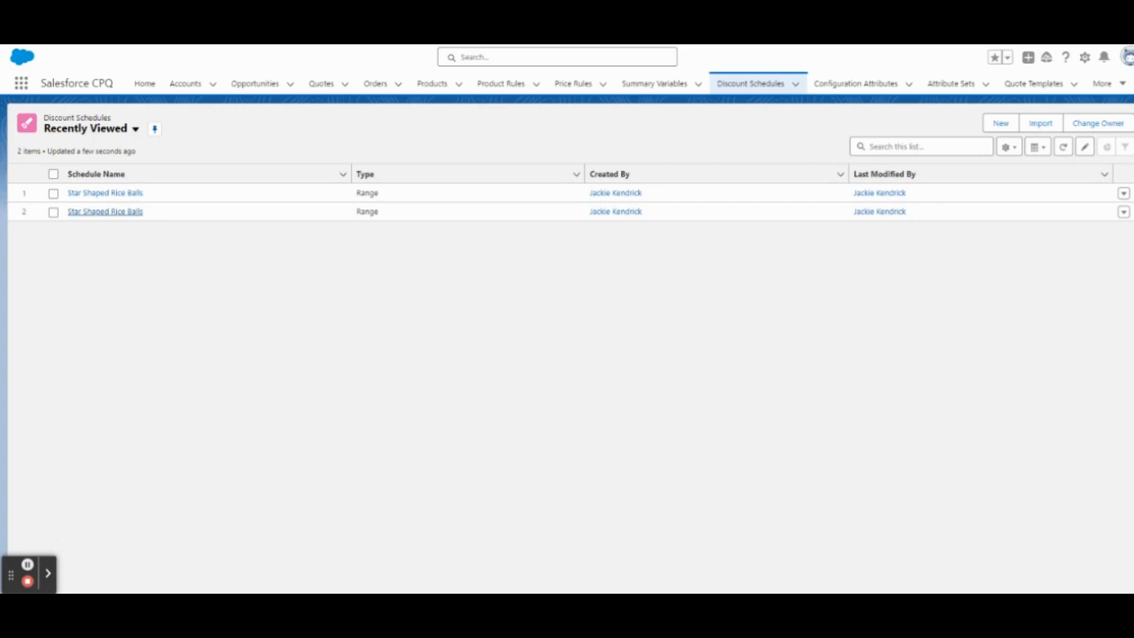
- Compare the User Defined setting and related record fields between the quote-specific and original Star Shaped Rice Balls discount schedules
click(389, 36)
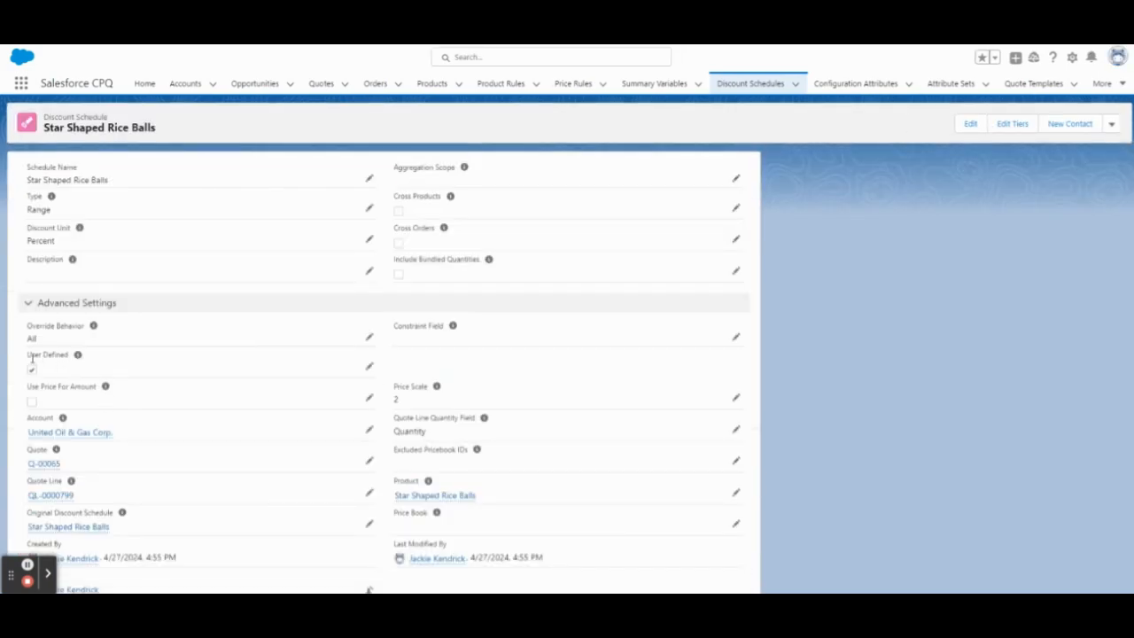
drag(27, 354, 69, 355)
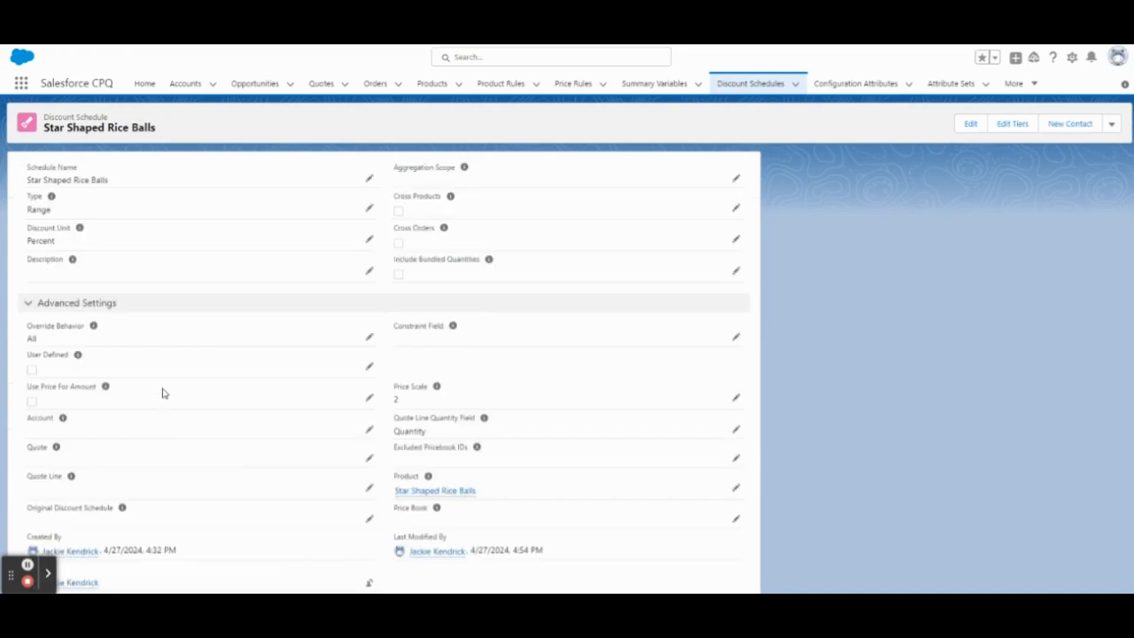
scroll(160, 397, down, 2)
scroll(160, 392, up, 2)
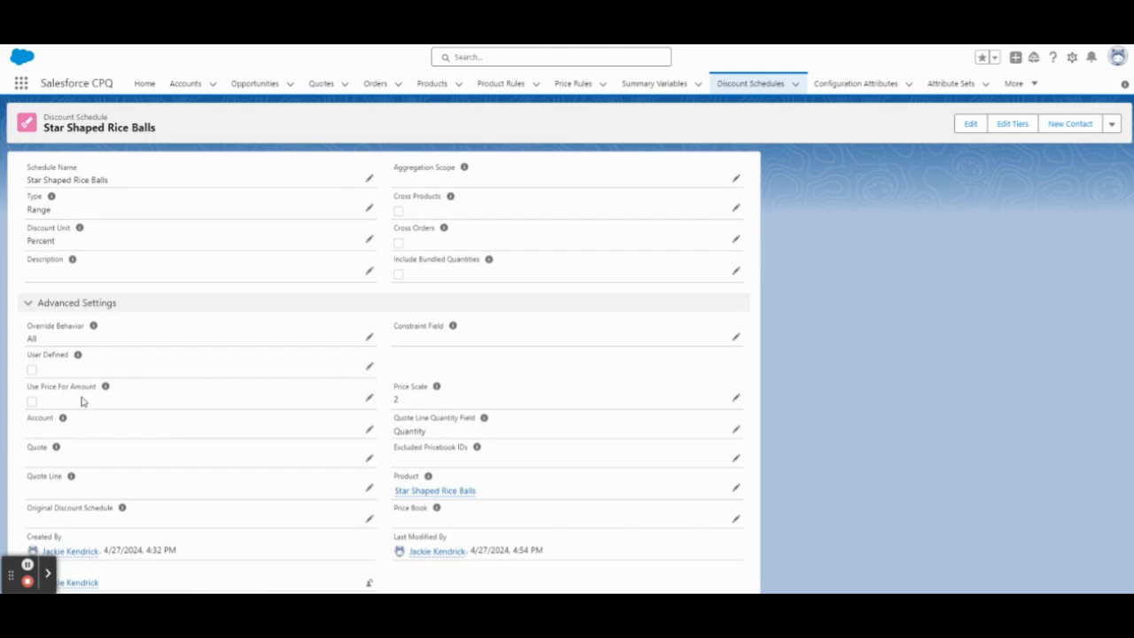
drag(26, 355, 72, 363)
click(381, 17)
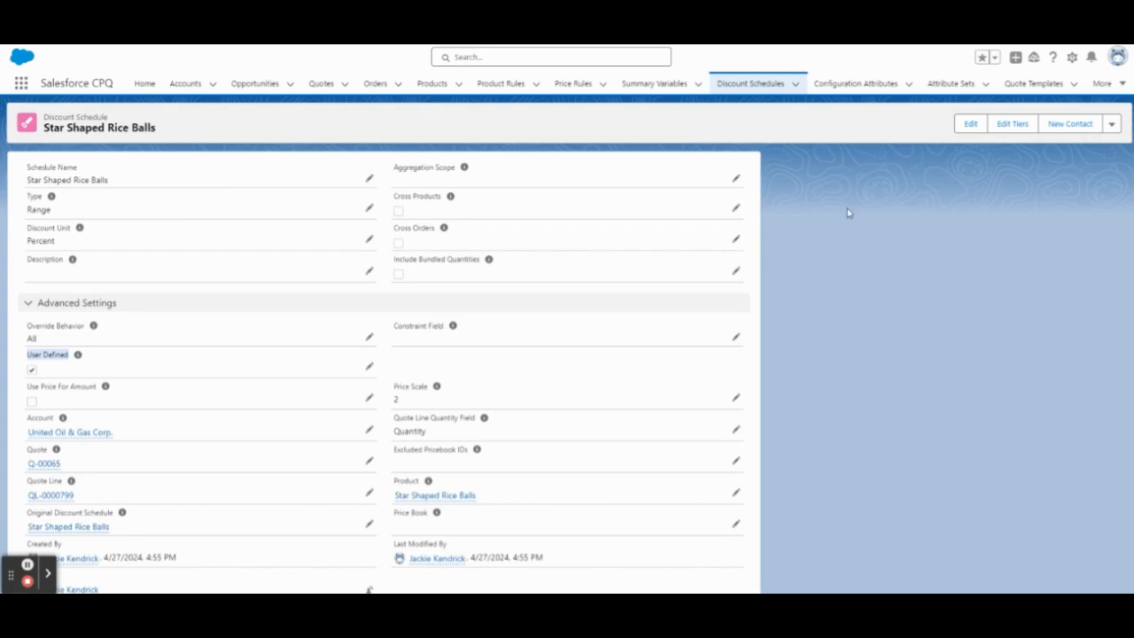
drag(151, 128, 47, 134)
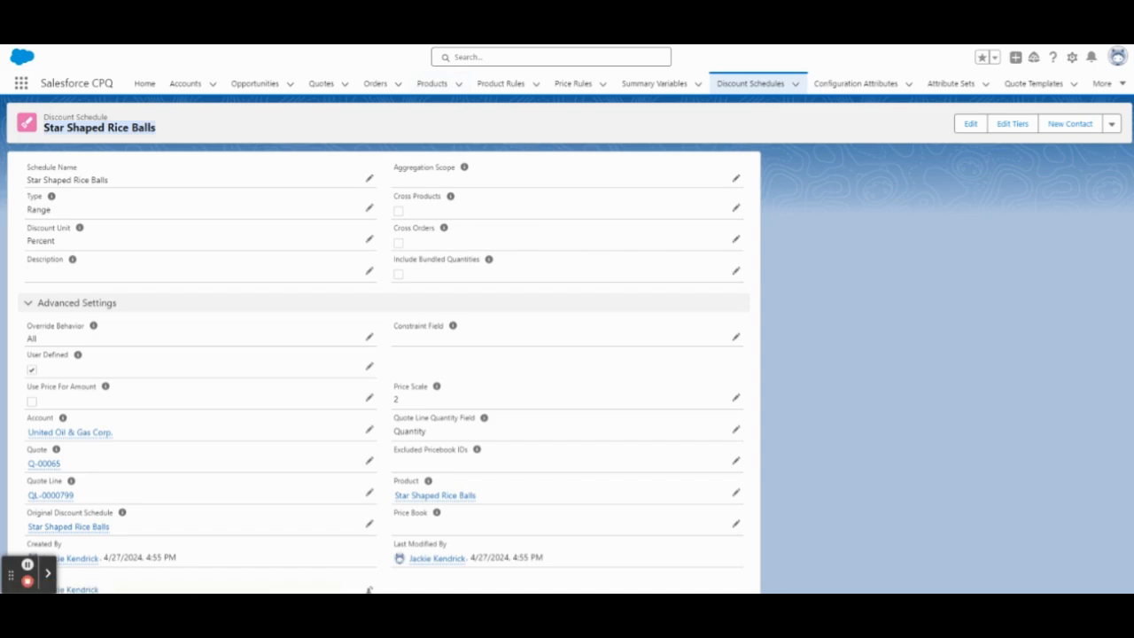
- Open the product linked to the original discount schedule and check its Discount Schedule field under Salesforce CPQ Discounting
scroll(151, 179, down, 2)
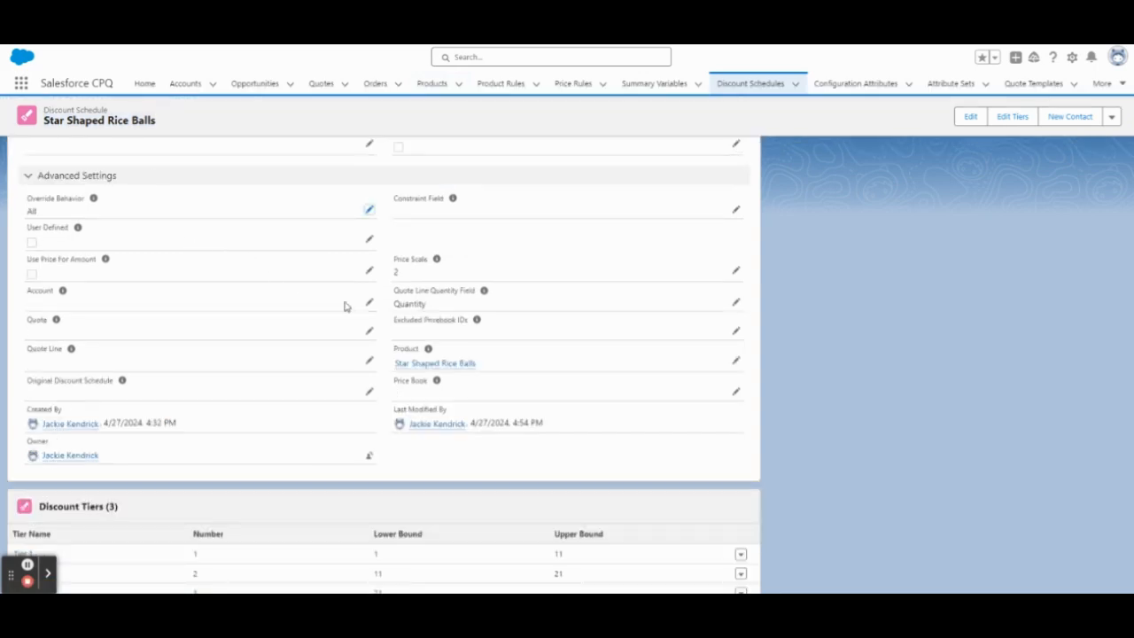
double_click(400, 351)
scroll(238, 210, up, 3)
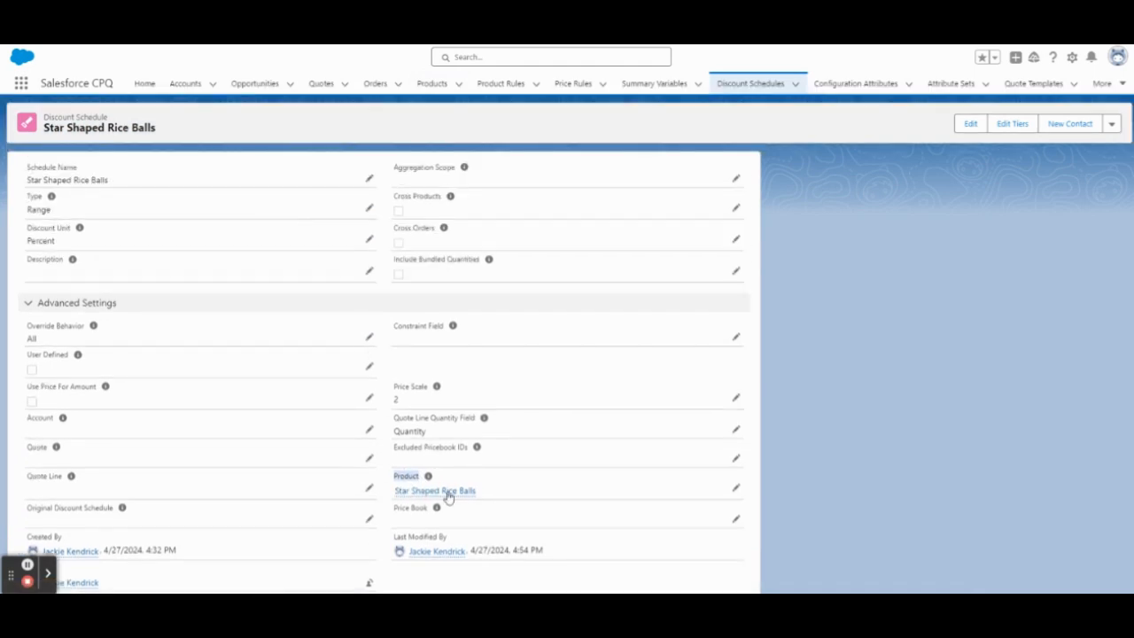
click(448, 492)
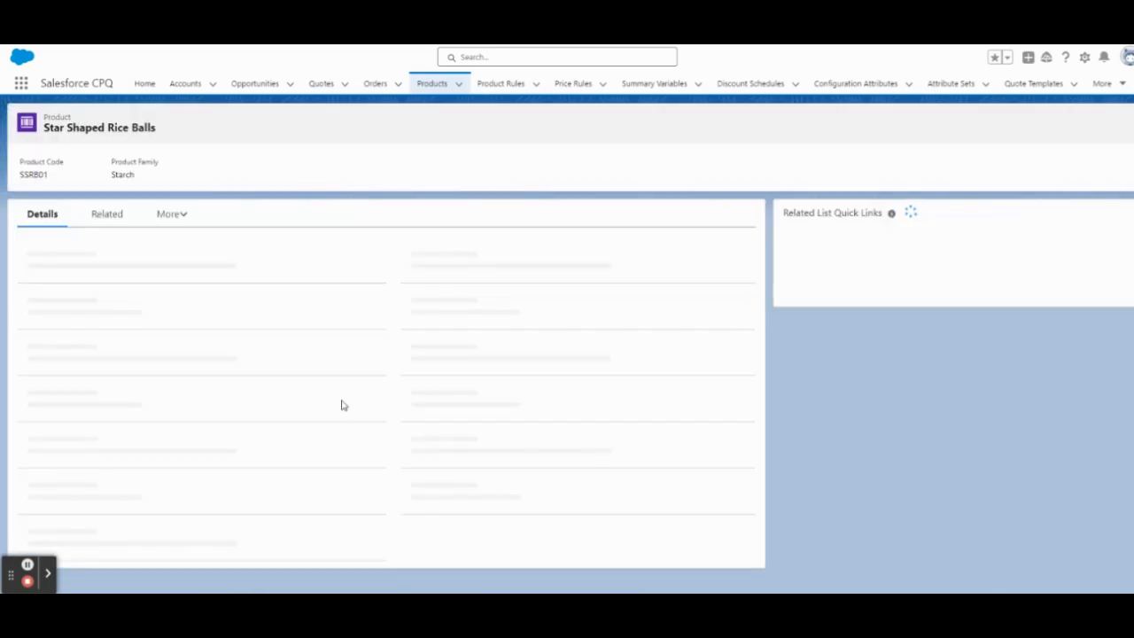
scroll(342, 405, down, 3)
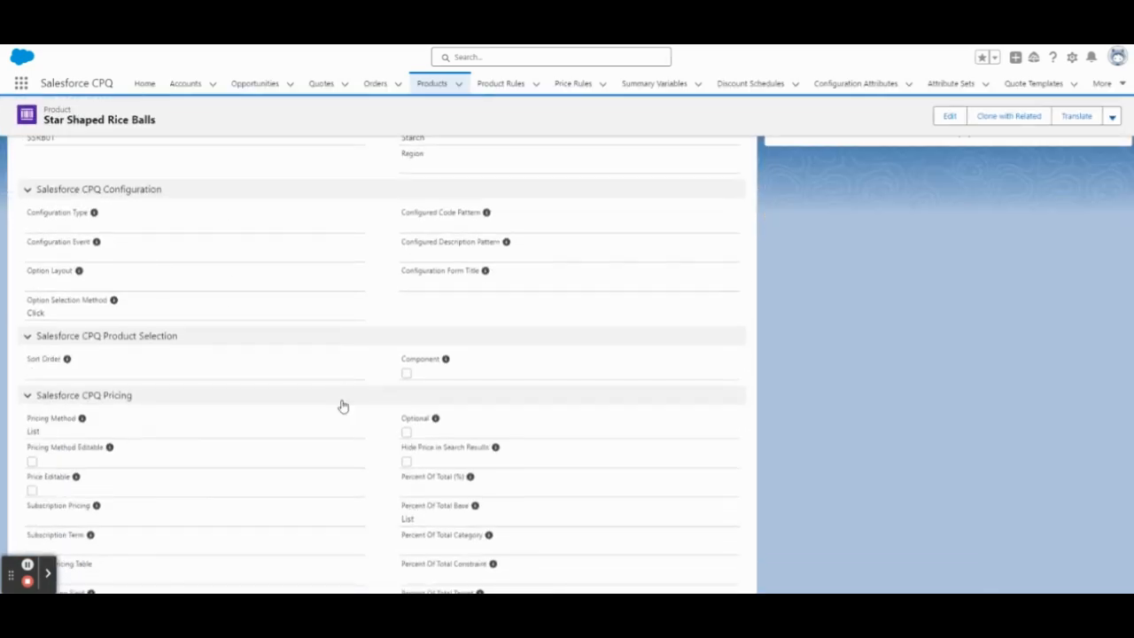
scroll(343, 405, down, 4)
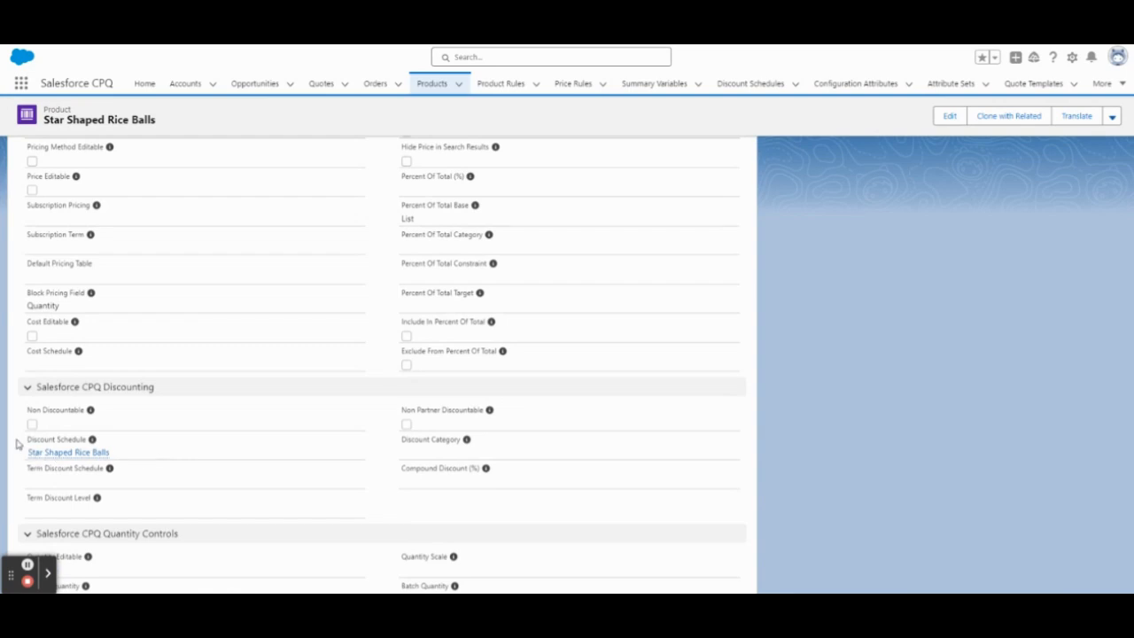
drag(24, 439, 89, 440)
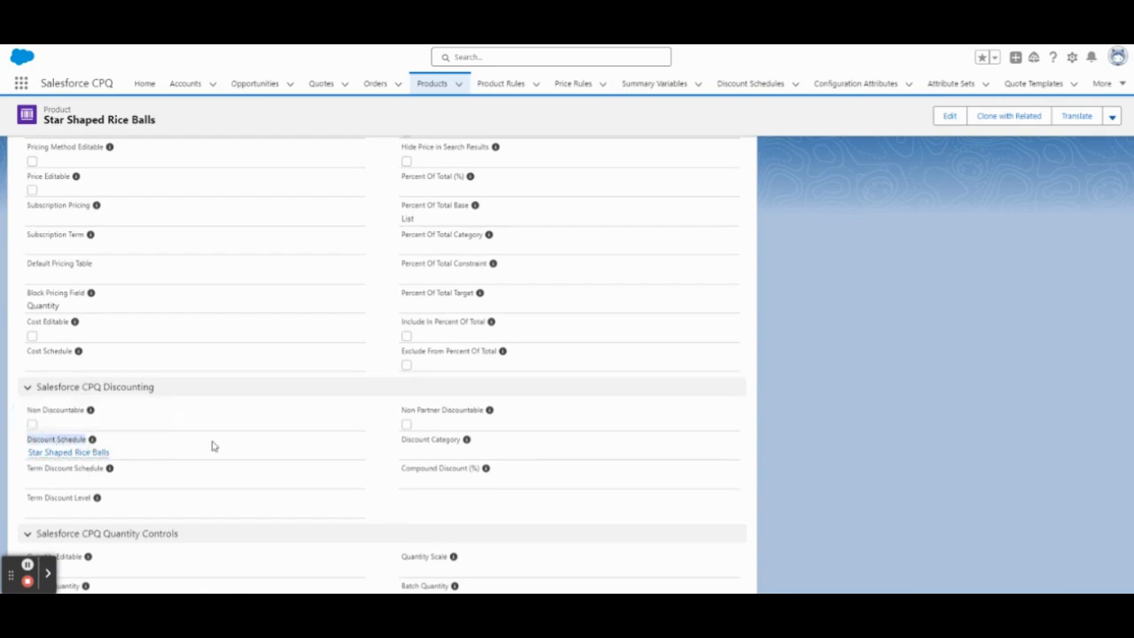